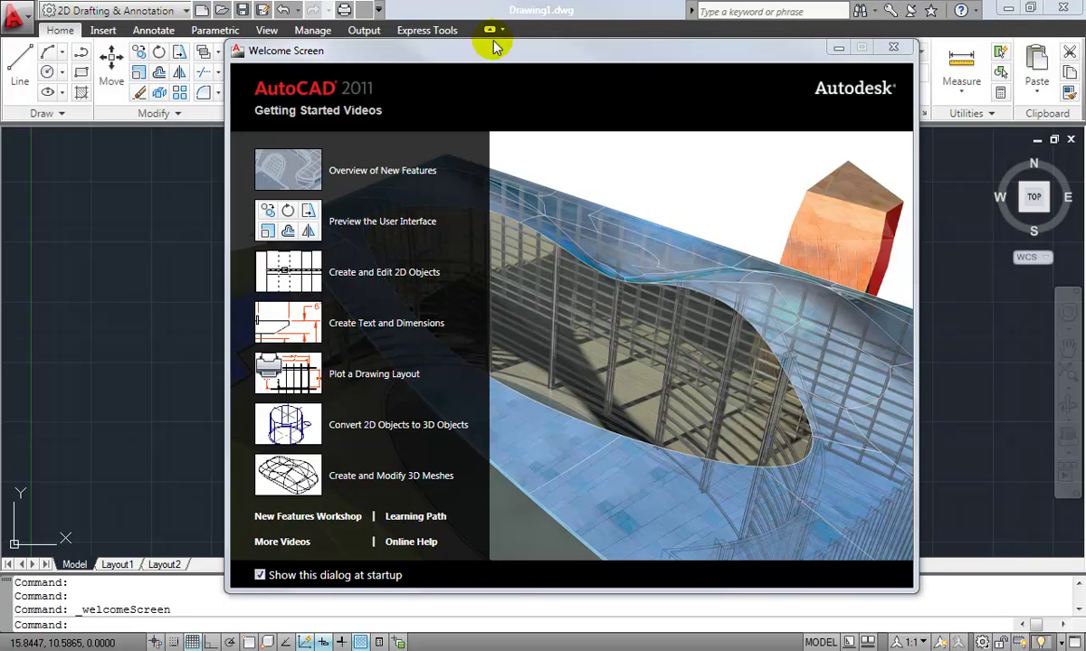
# - Bring the Getting Started Welcome Screen into focus
pyautogui.click(765, 47)
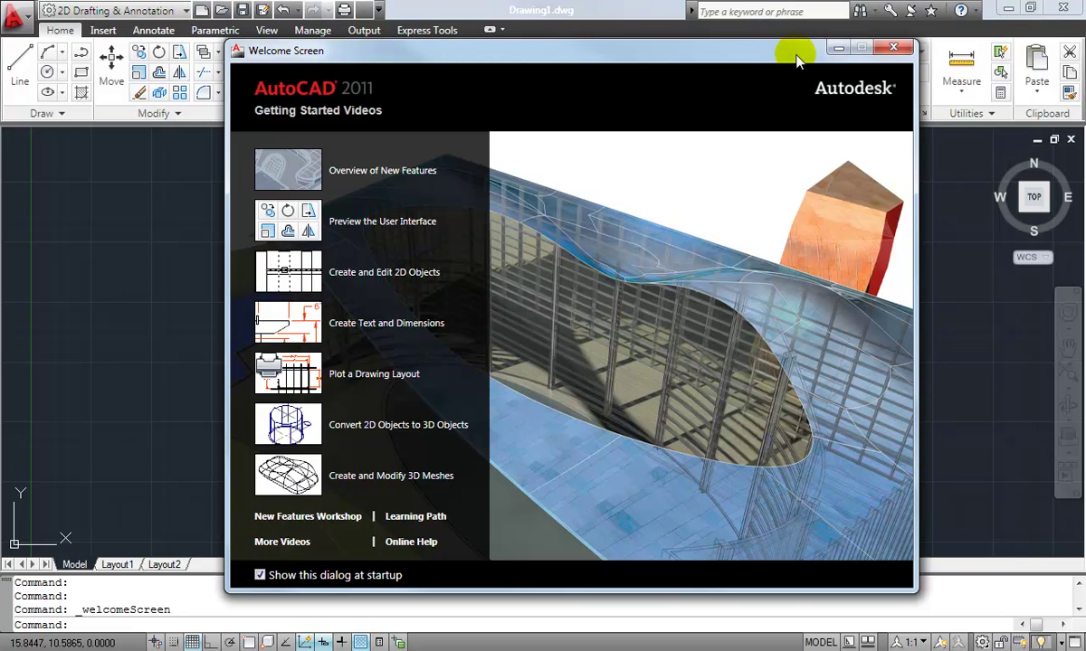
# - Close the Welcome Screen and start a new drawing from the acad3D.dwt template
pyautogui.click(891, 47)
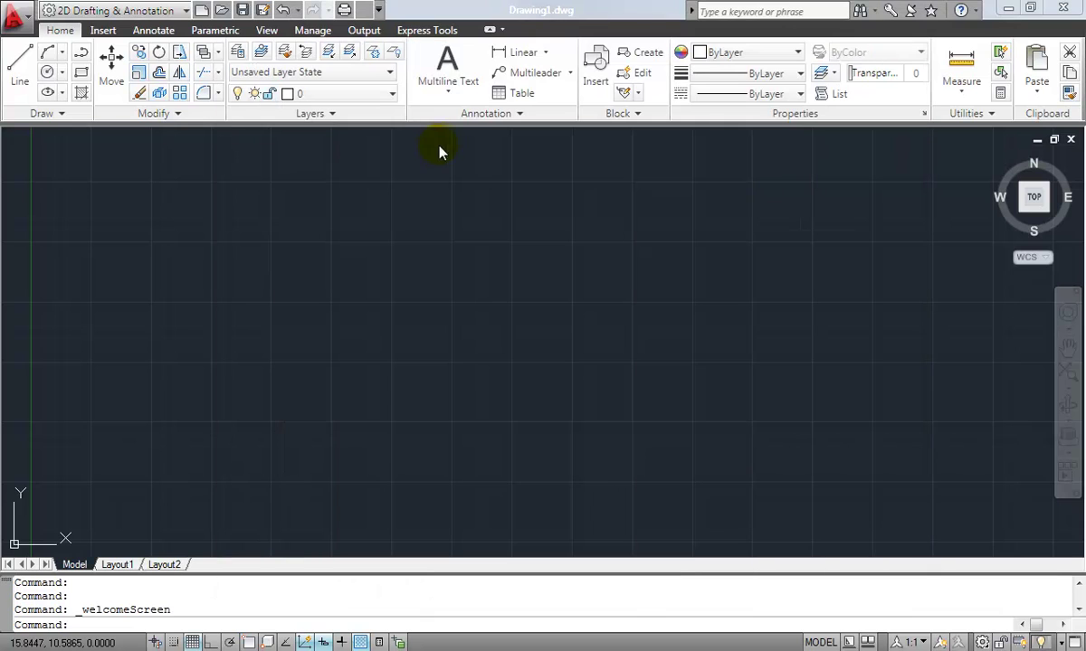
pyautogui.click(199, 11)
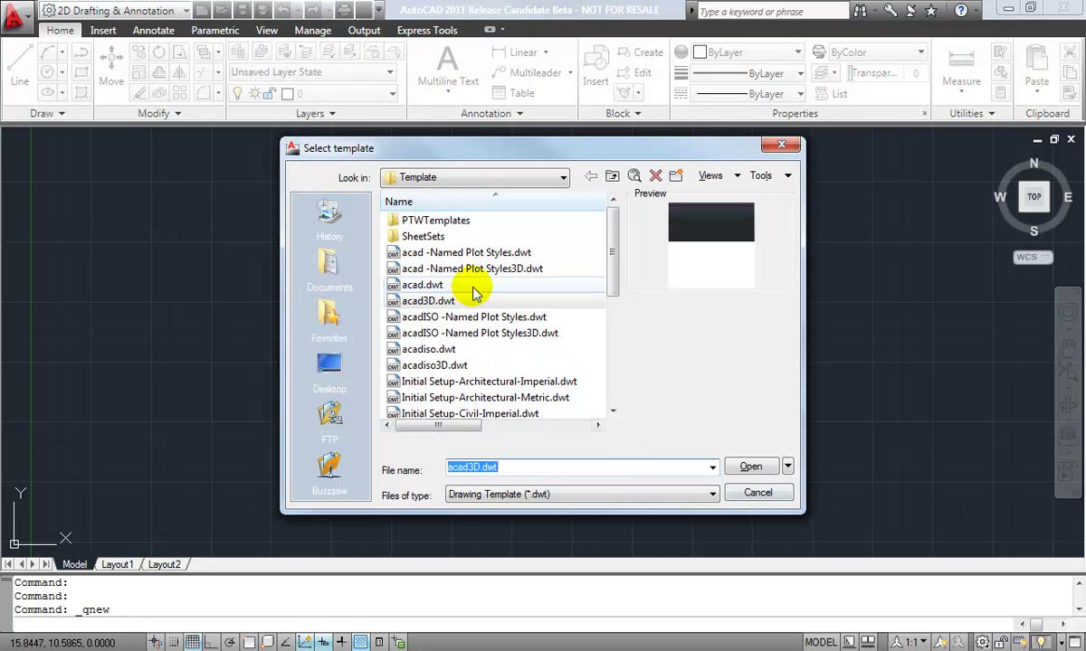
pyautogui.click(753, 466)
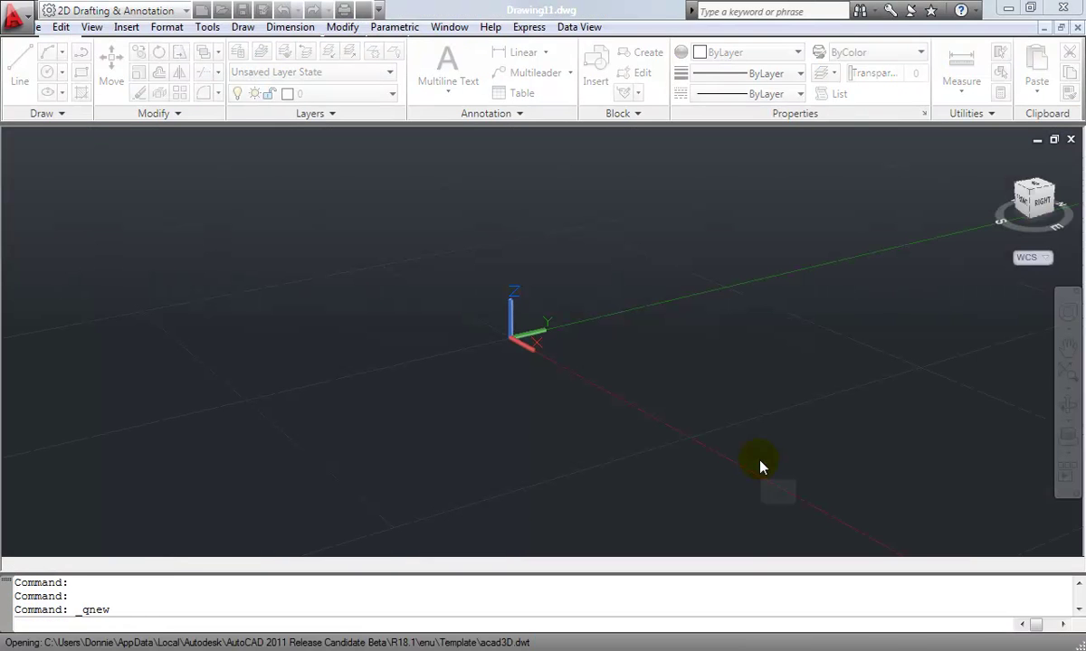
# - Insert keyfob.dwg into the drawing and show its outlines in a 3D view
pyautogui.write('i')
pyautogui.press('Return')
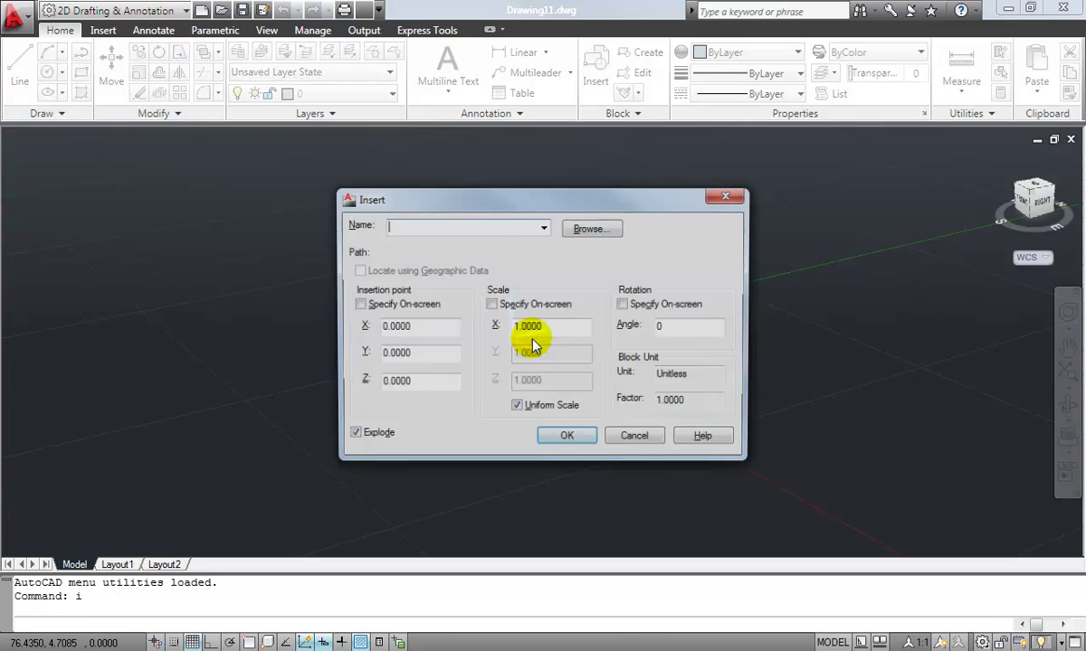
pyautogui.click(579, 230)
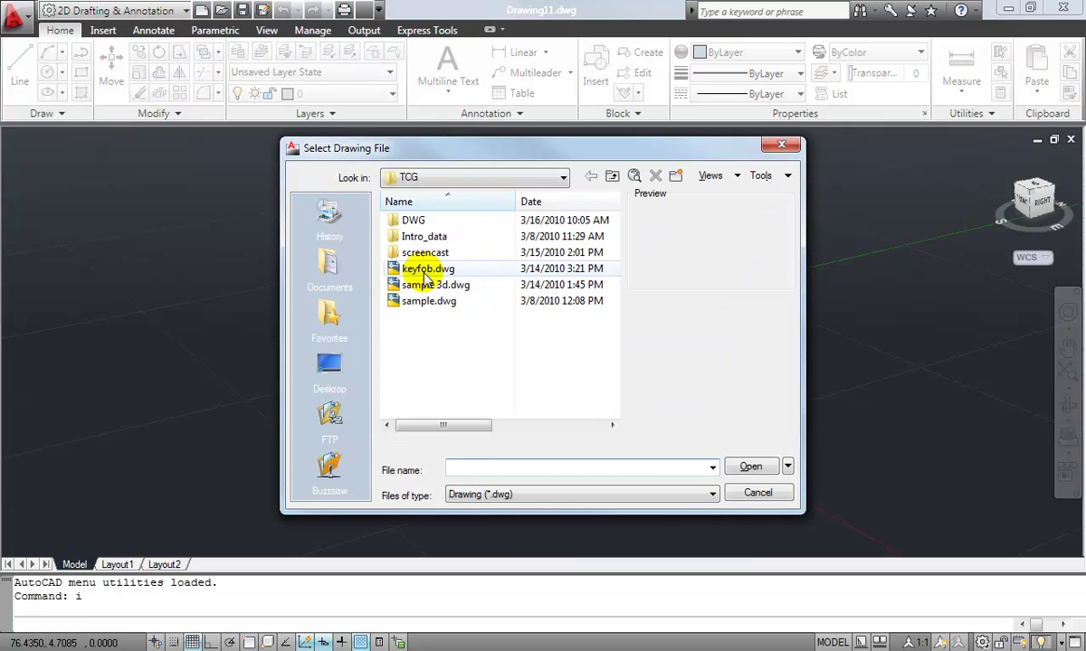
pyautogui.click(423, 269)
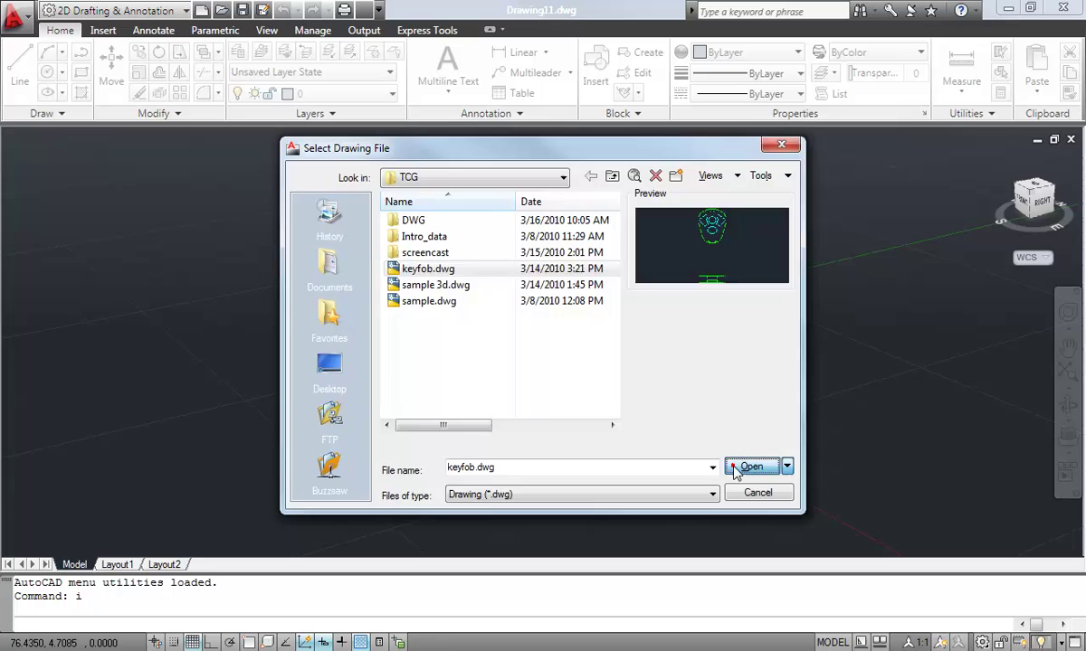
pyautogui.click(735, 466)
pyautogui.click(568, 438)
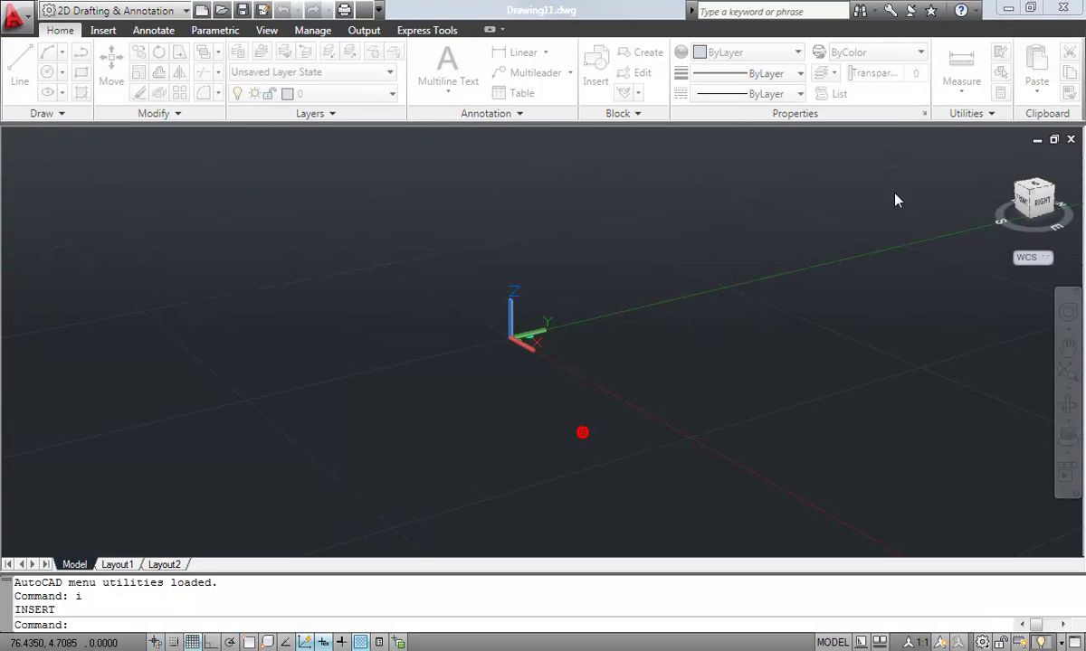
pyautogui.click(1020, 190)
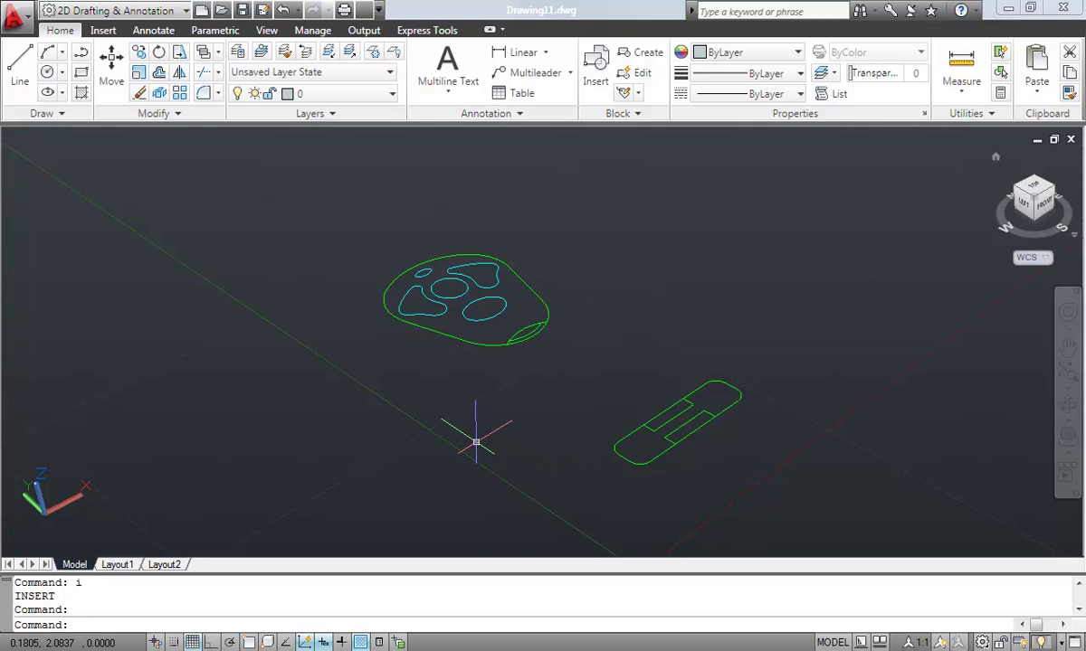
# - Switch to the 3D Modeling workspace, close the Materials Browser and show the surface tools
pyautogui.click(175, 14)
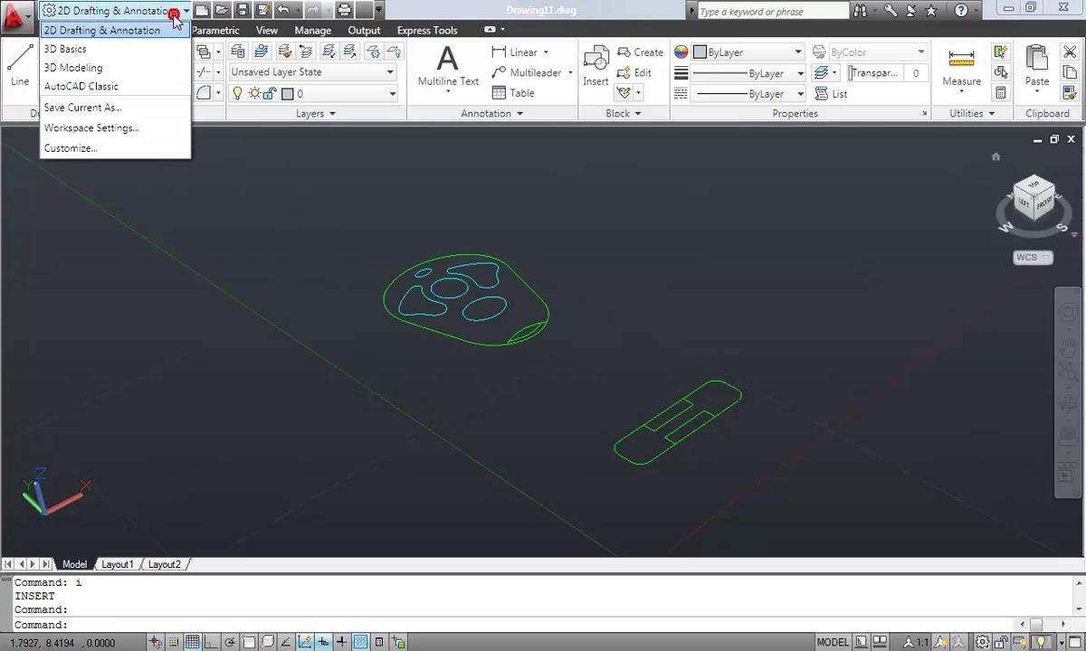
pyautogui.click(90, 68)
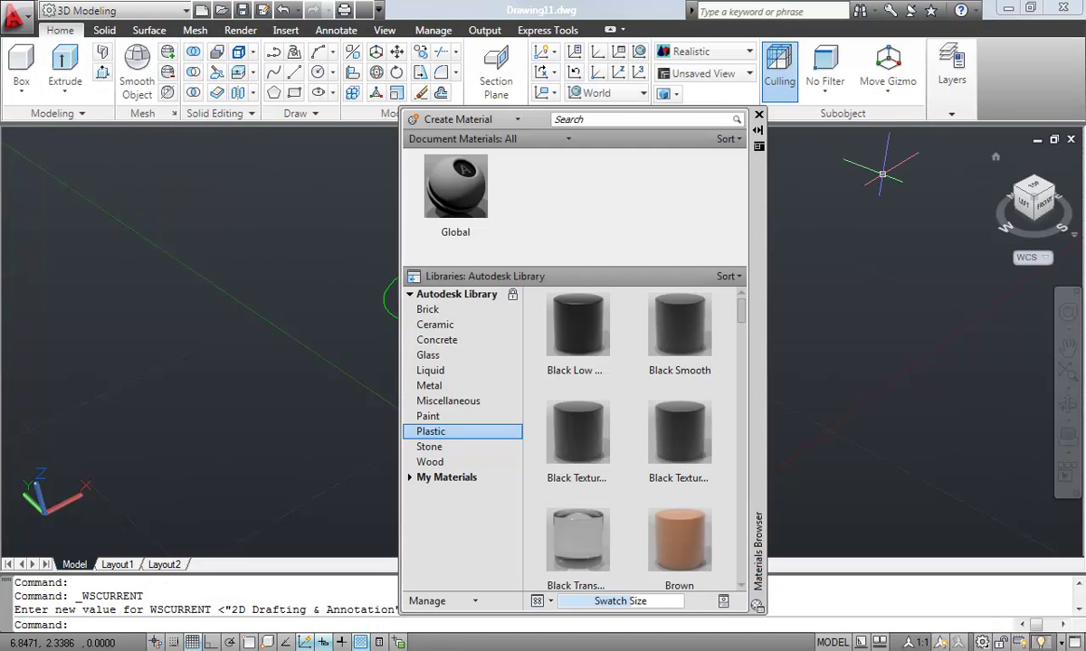
pyautogui.click(758, 115)
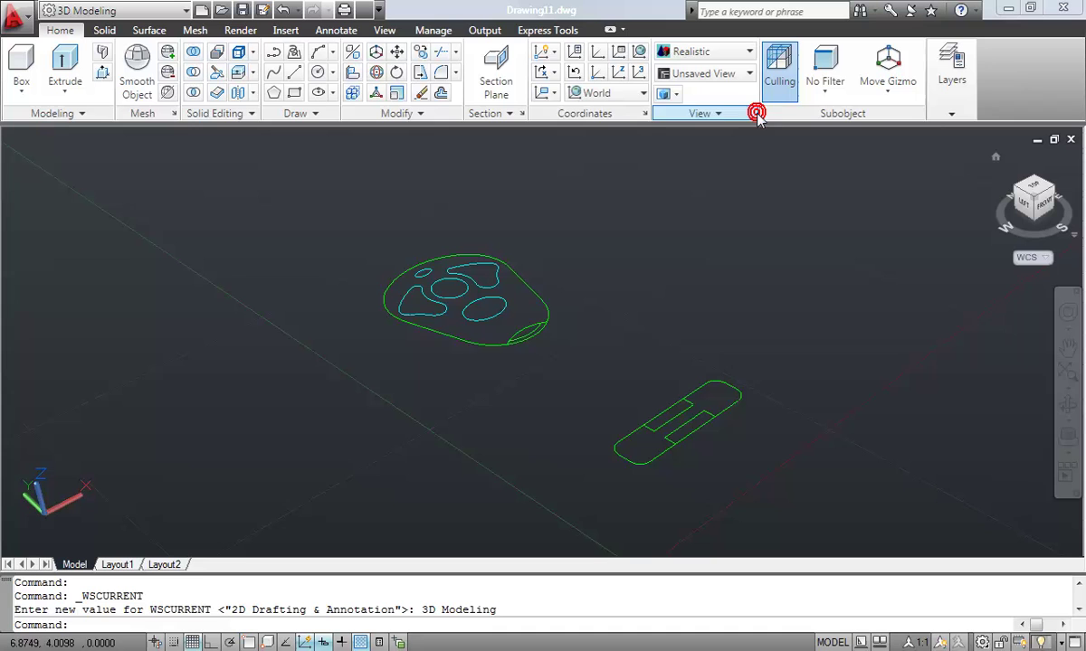
pyautogui.click(150, 31)
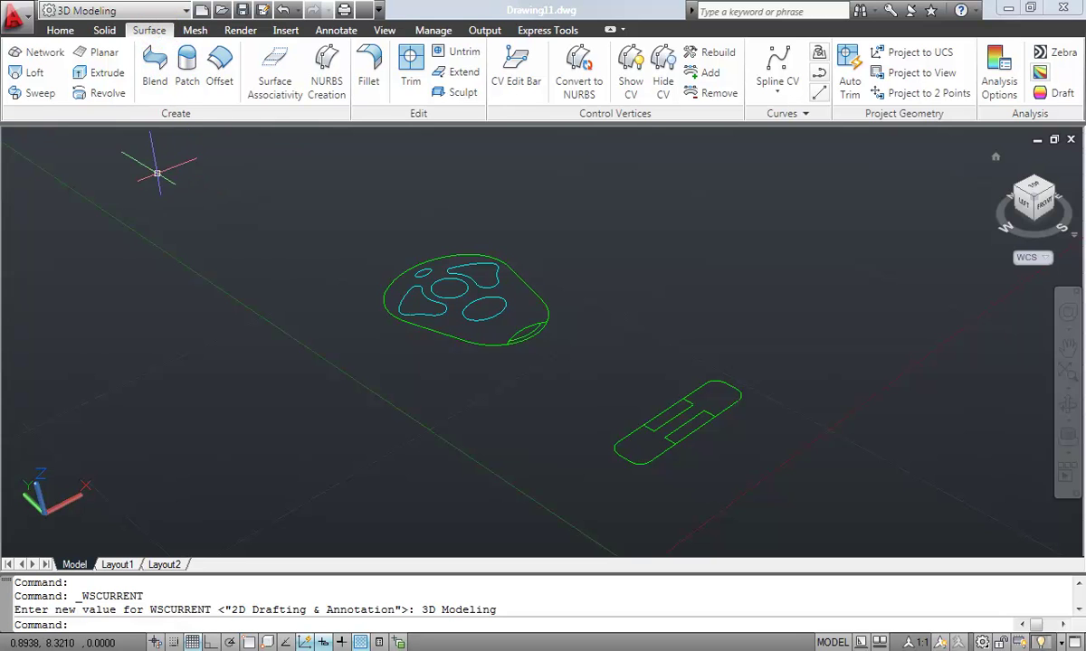
# - Sweep the small lower profile along the fob's outer outline, then zoom in on the rim
pyautogui.click(41, 94)
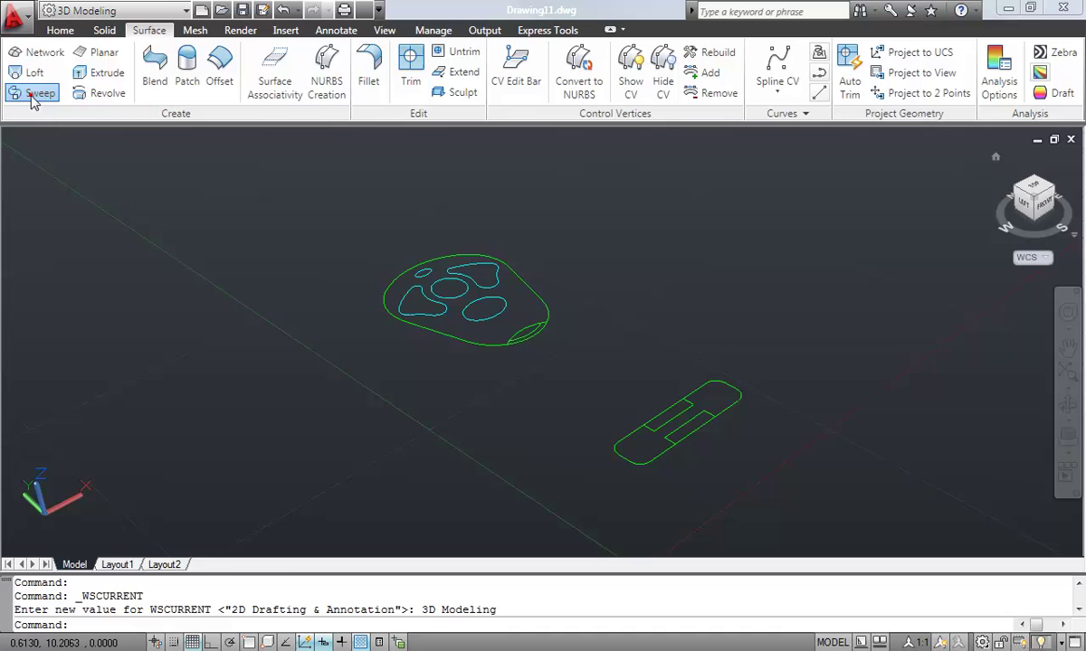
pyautogui.click(615, 444)
pyautogui.press('Return')
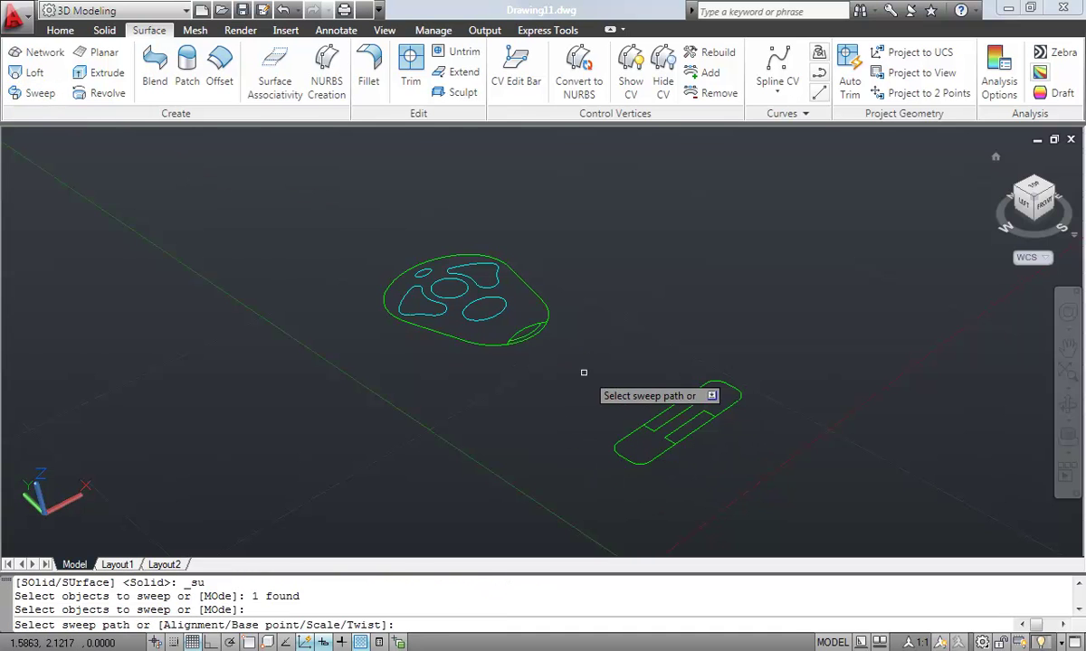
pyautogui.click(478, 342)
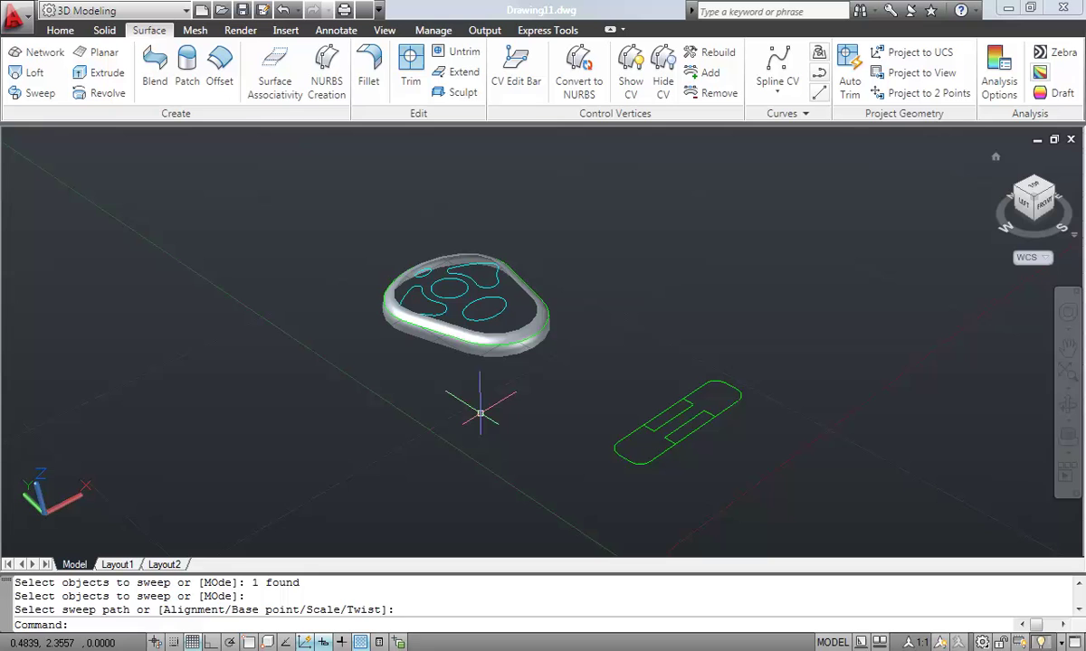
pyautogui.press('Escape')
pyautogui.write('z')
pyautogui.press('Return')
pyautogui.click(352, 240)
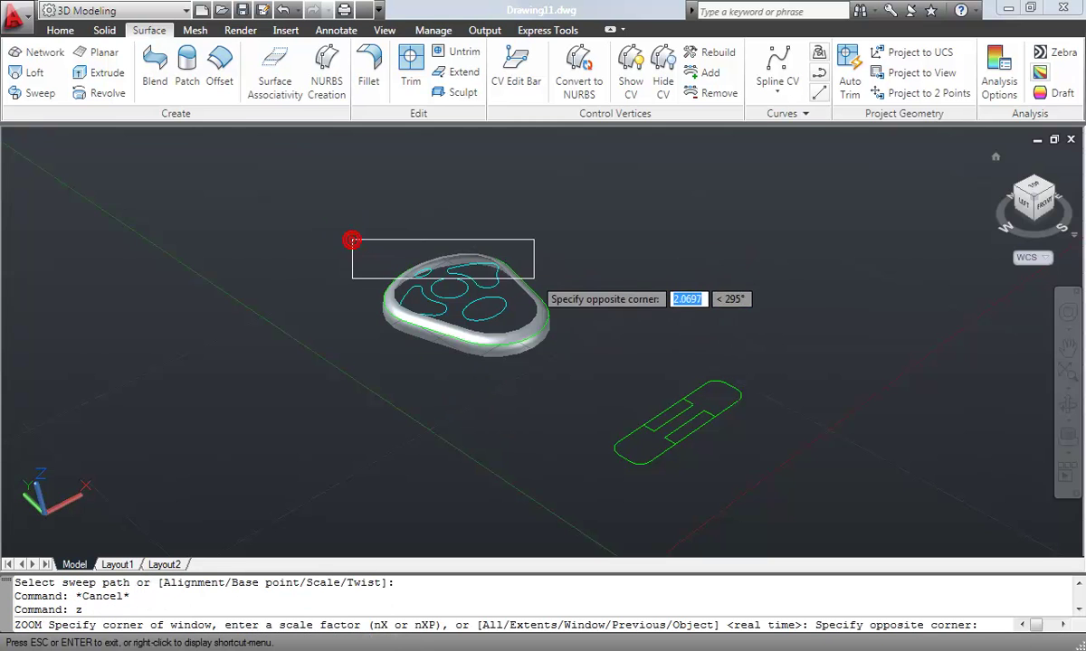
pyautogui.click(534, 278)
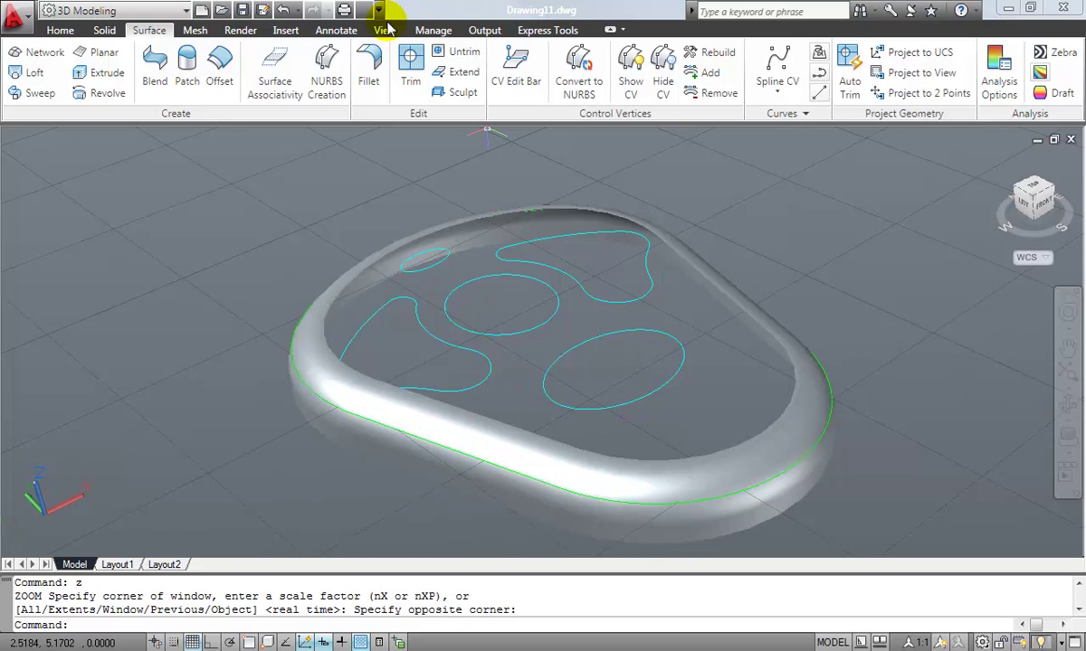
# - Change the visual style to X-Ray
pyautogui.click(385, 31)
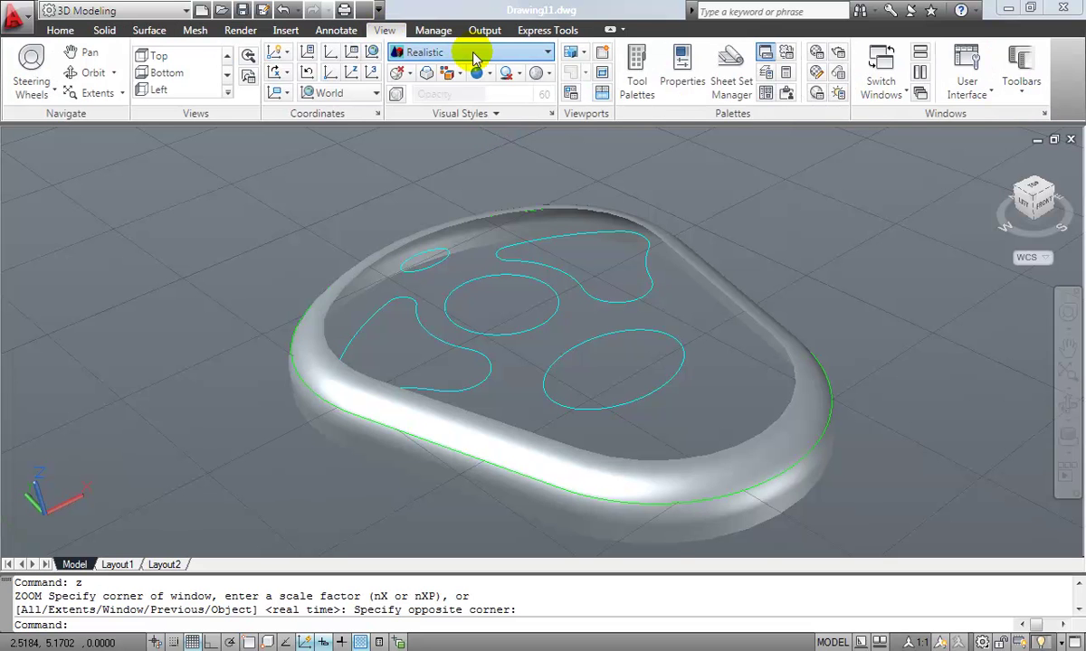
pyautogui.click(477, 56)
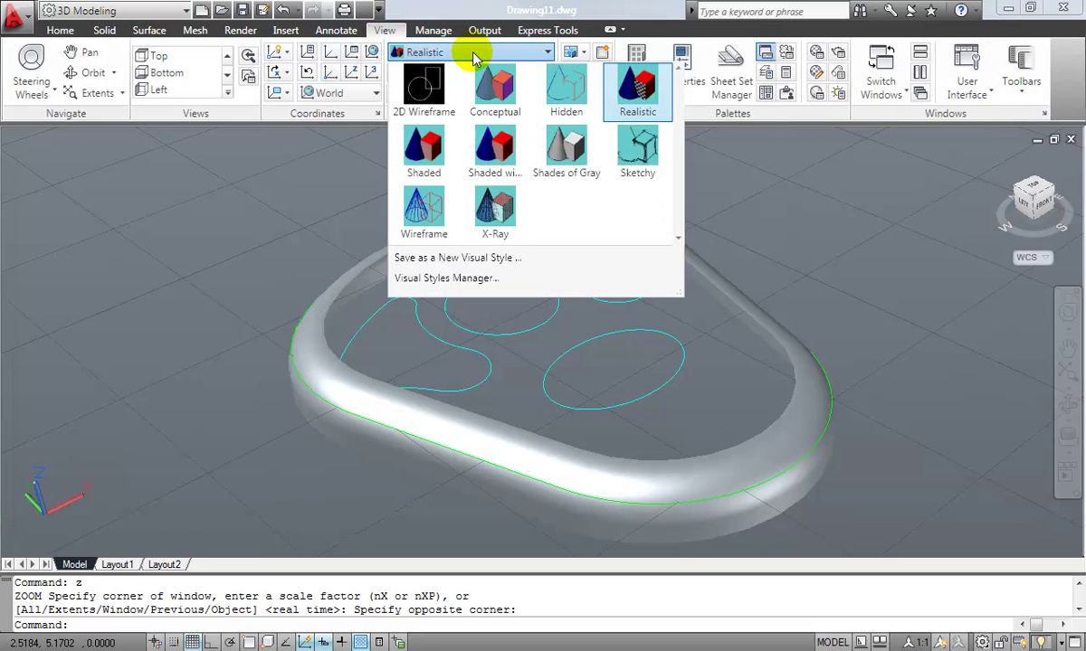
pyautogui.click(522, 221)
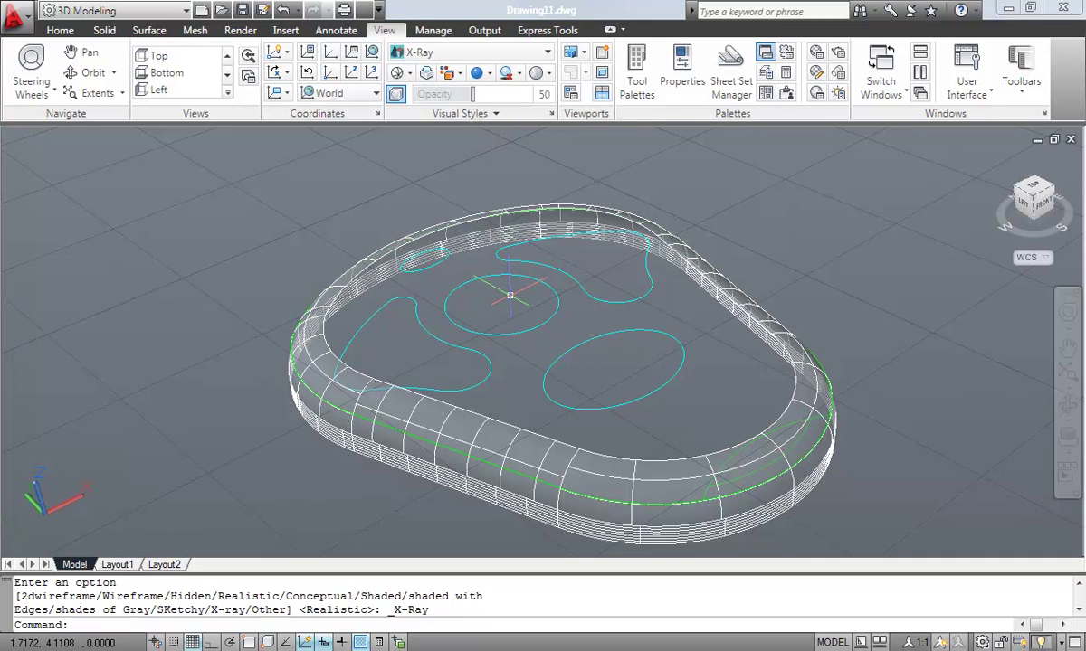
# - View the fob from the top, zoomed so it fills the view
pyautogui.click(1033, 192)
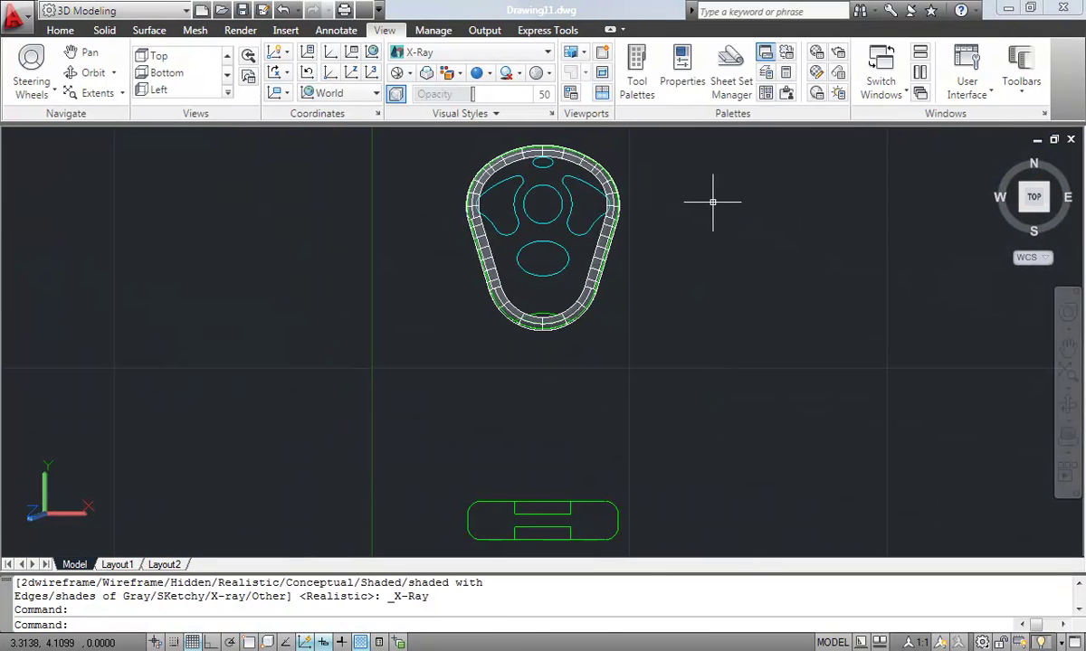
pyautogui.write('z')
pyautogui.press('Return')
pyautogui.click(441, 128)
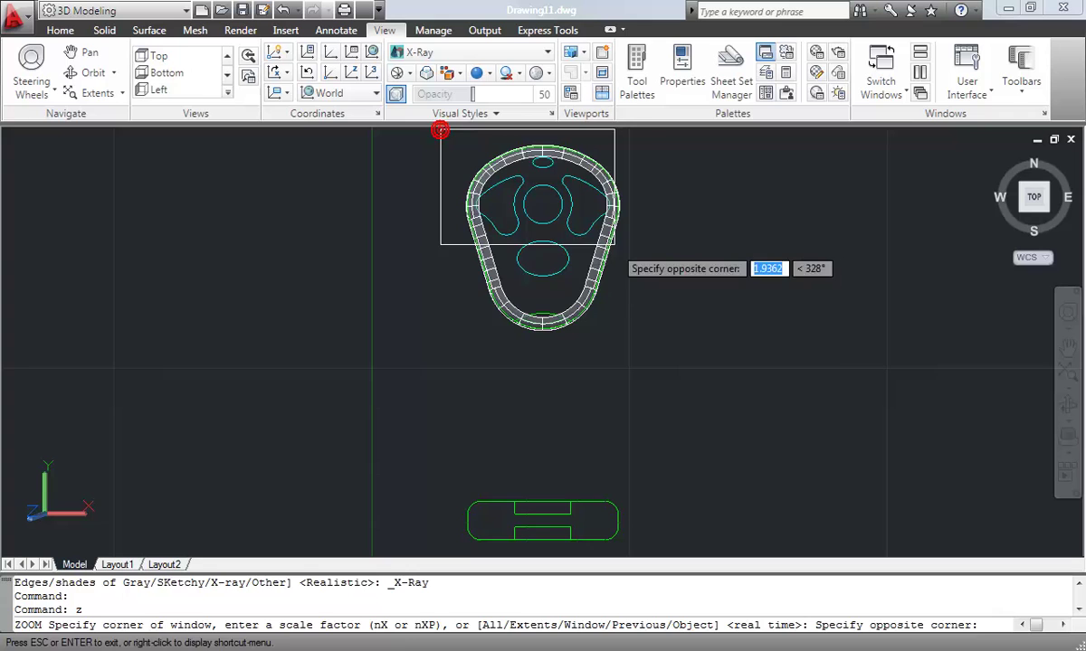
pyautogui.click(628, 345)
pyautogui.click(149, 30)
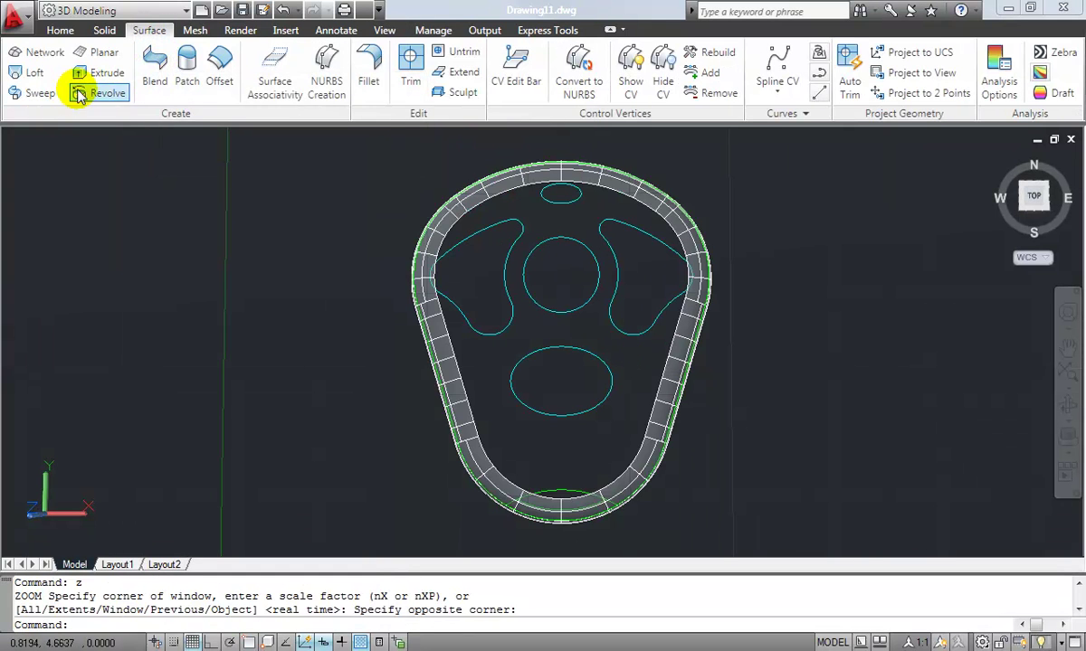
# - Patch the rim opening using its six edges, then switch to the southwest isometric view
pyautogui.click(187, 73)
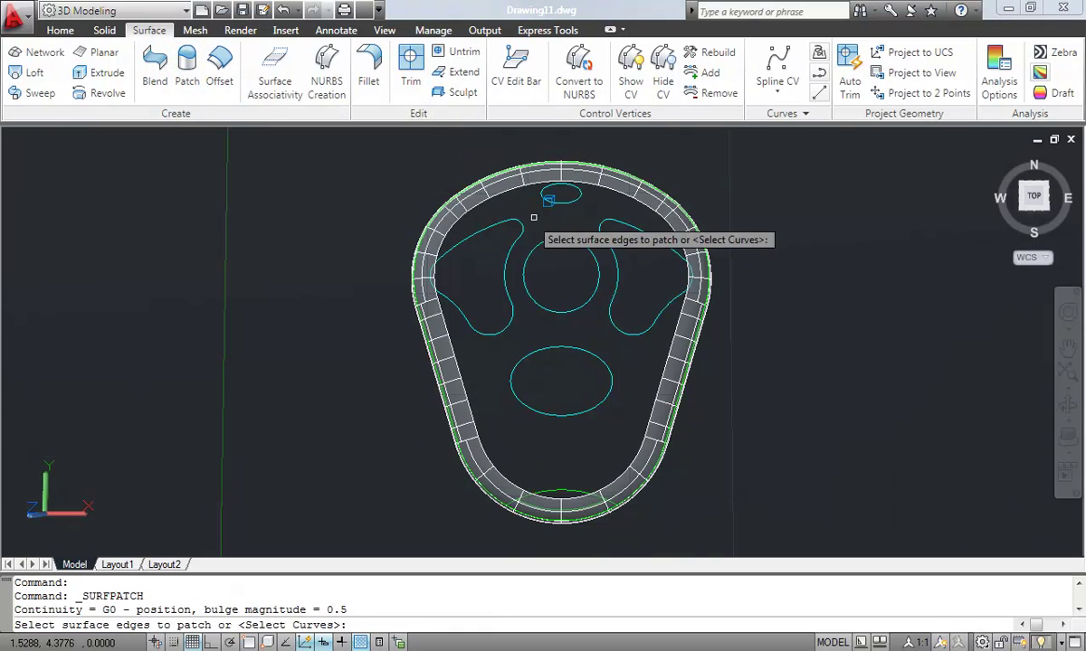
pyautogui.click(514, 186)
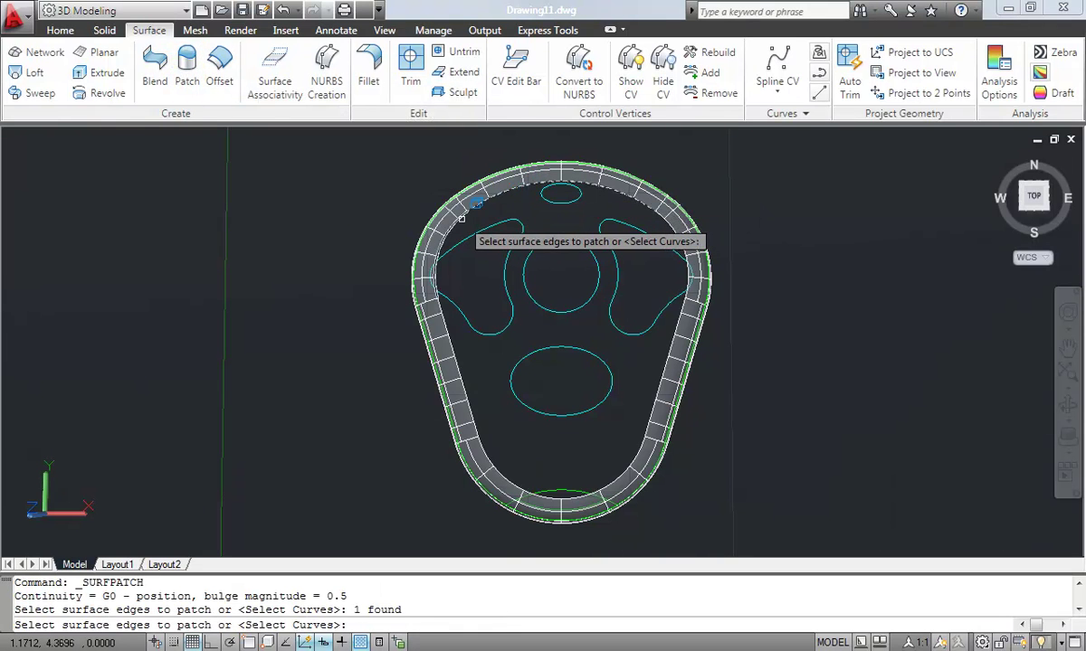
pyautogui.click(457, 215)
pyautogui.click(445, 331)
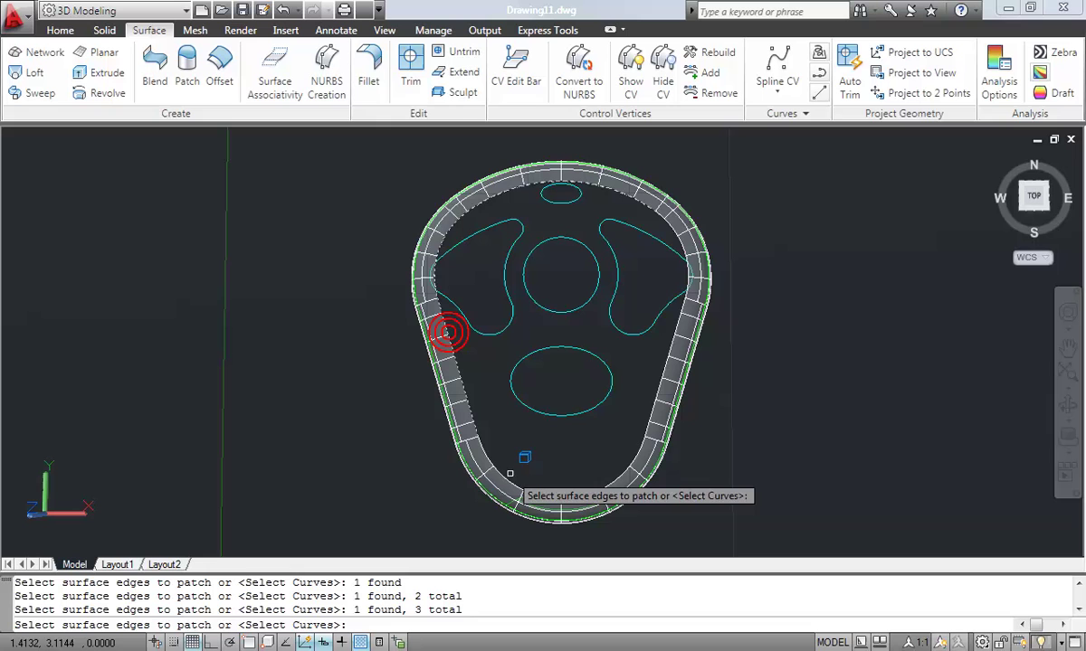
pyautogui.click(505, 475)
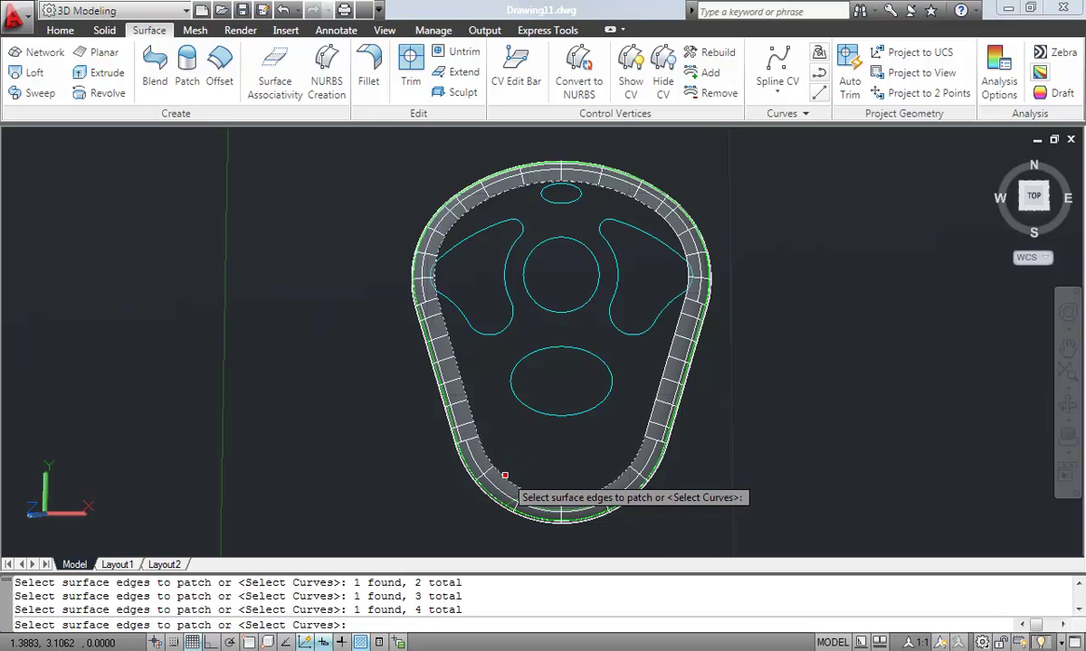
pyautogui.click(651, 415)
pyautogui.click(666, 219)
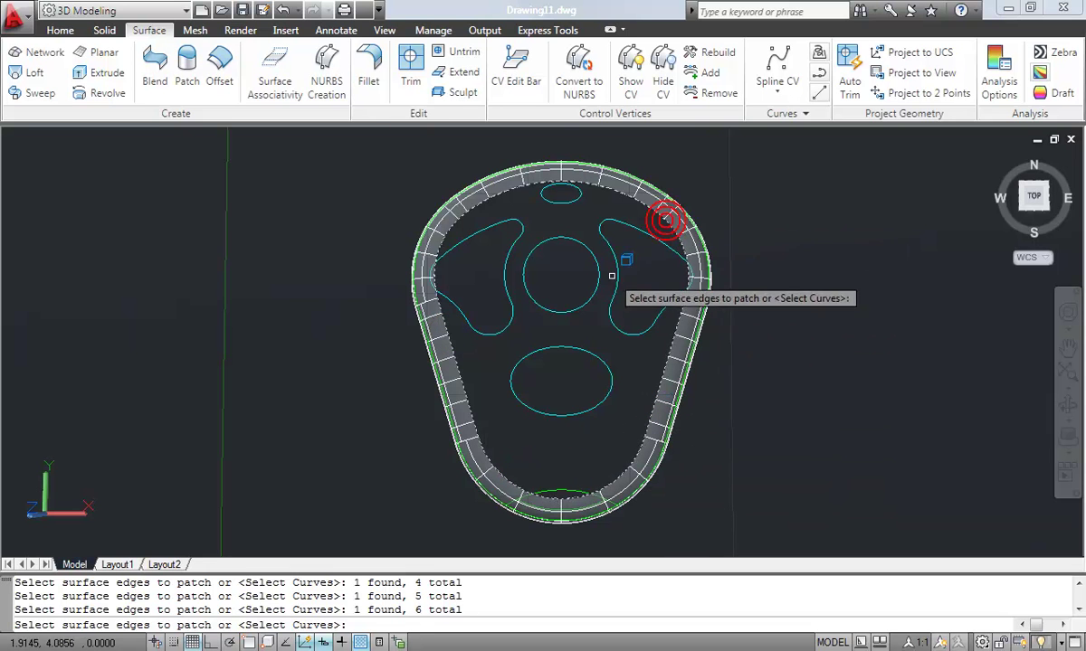
pyautogui.press('Return')
pyautogui.press('Return')
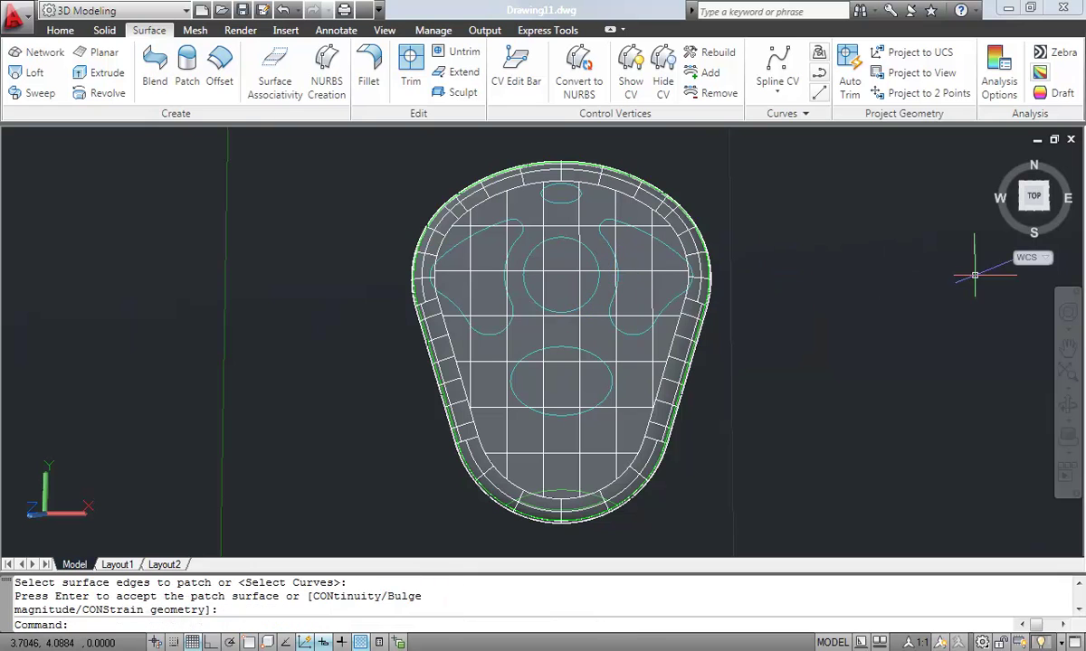
pyautogui.moveTo(1031, 197); pyautogui.dragTo(1025, 217)
pyautogui.click(1026, 217)
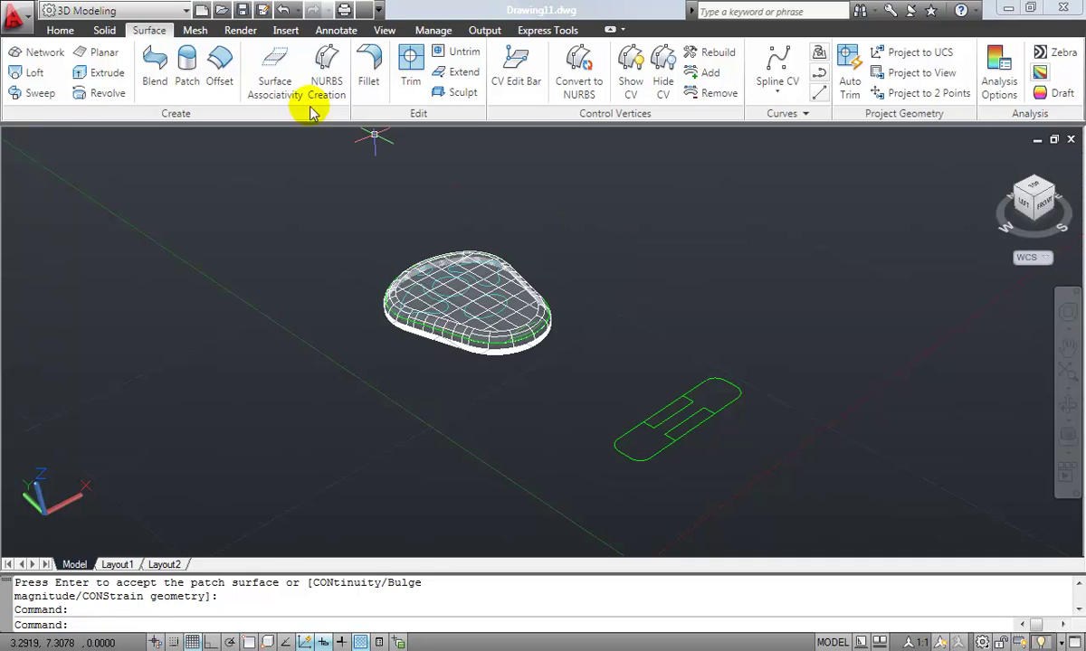
# - Offset the top patch surface by 1/32 with the direction flipped
pyautogui.click(219, 68)
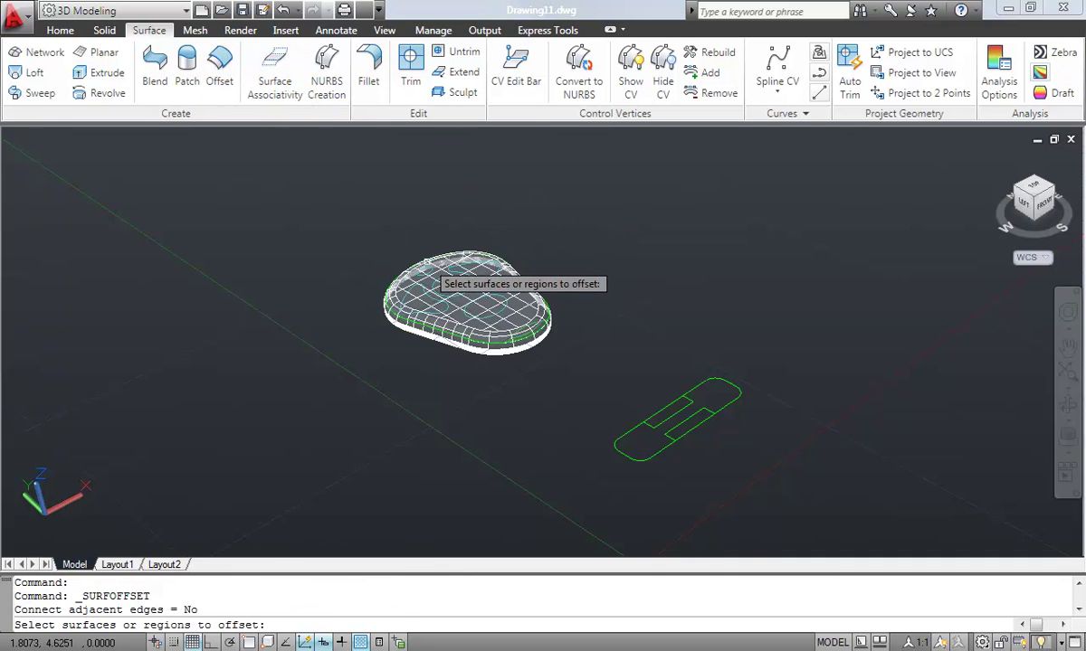
pyautogui.click(442, 282)
pyautogui.press('Return')
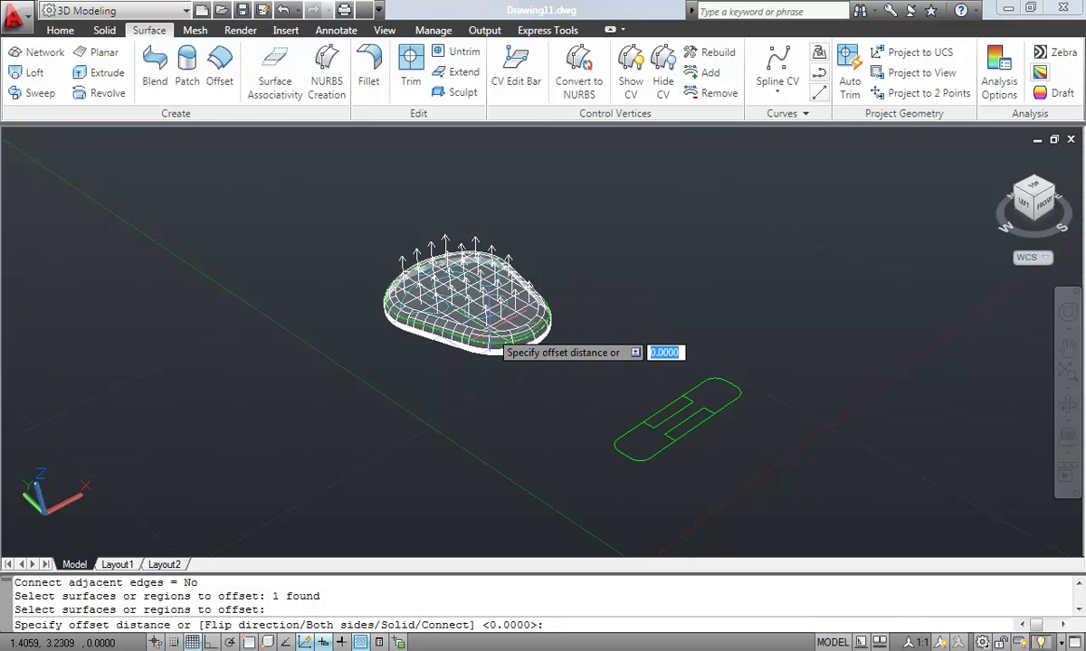
pyautogui.write('f')
pyautogui.press('Return')
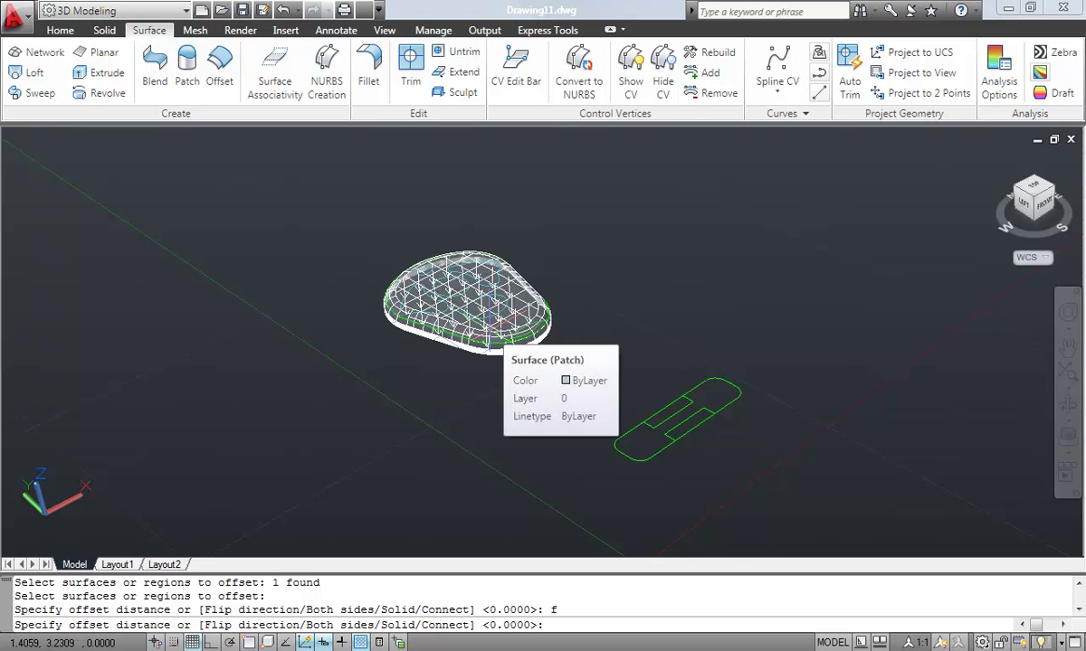
pyautogui.write('1/32')
pyautogui.press('Return')
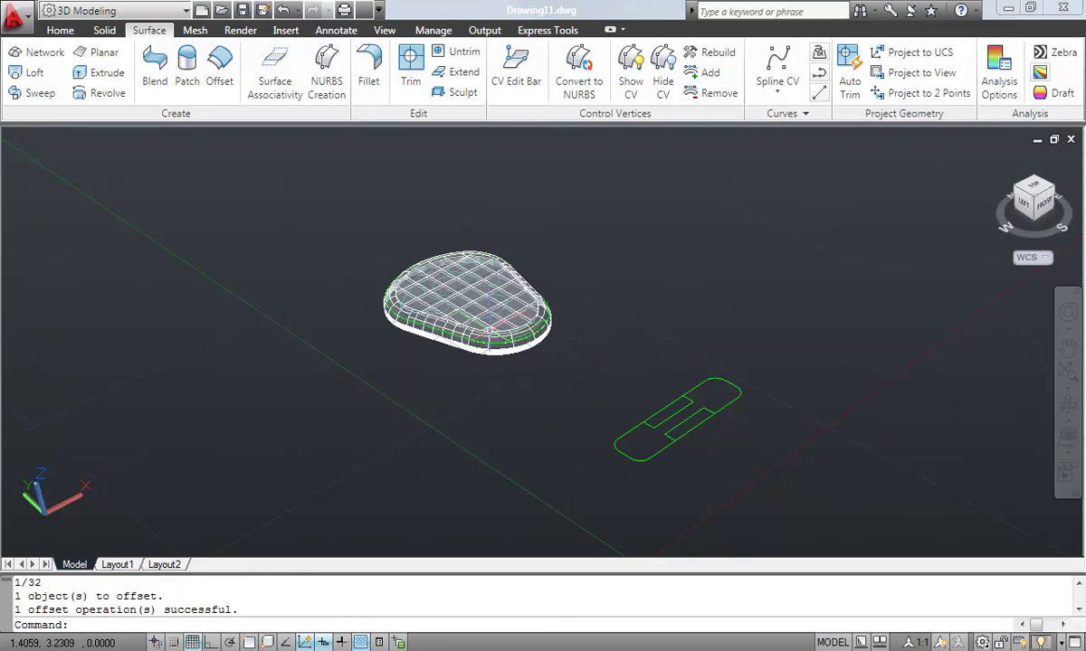
# - Offset the side rim surface by 1/32 with flipped direction, then zoom in on the shell
pyautogui.press('Return')
pyautogui.click(427, 341)
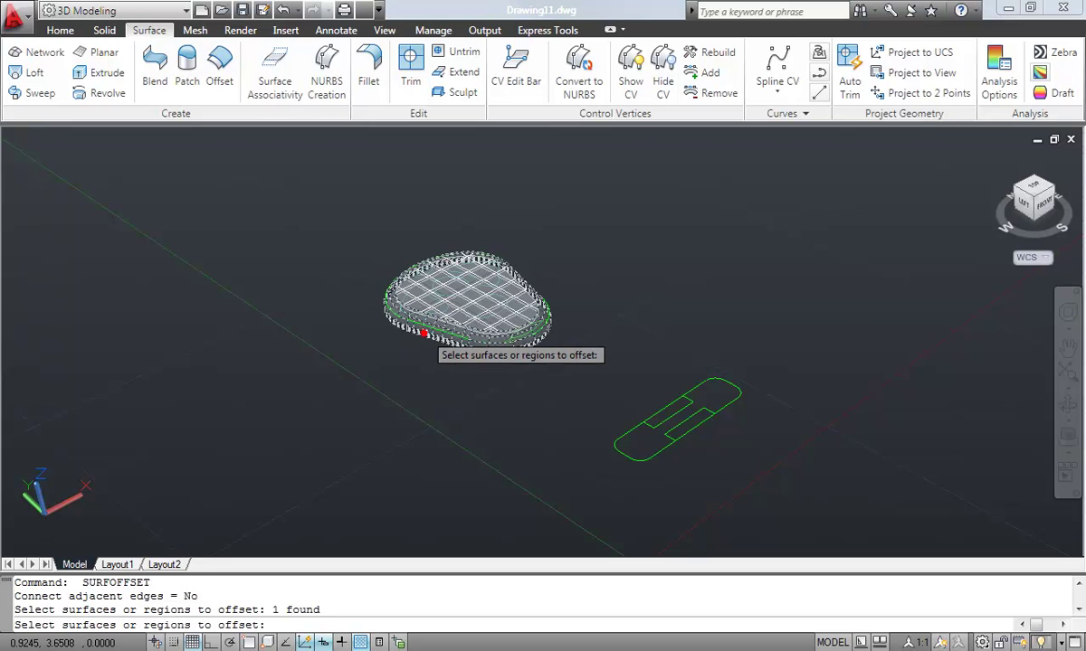
pyautogui.press('Return')
pyautogui.write('f')
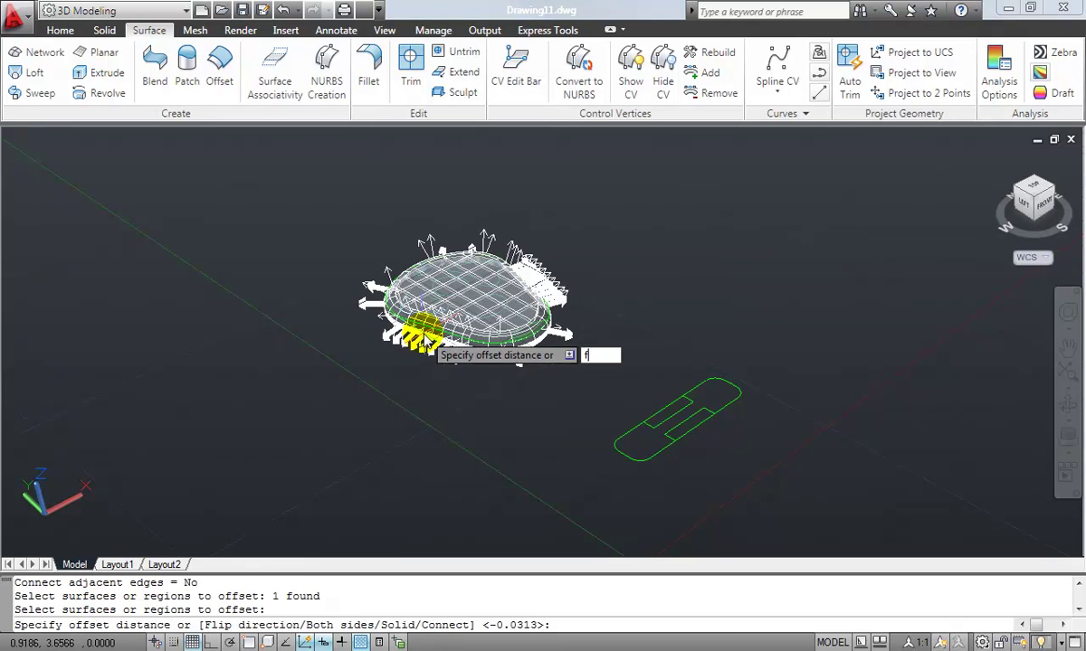
pyautogui.press('Return')
pyautogui.write('1/32')
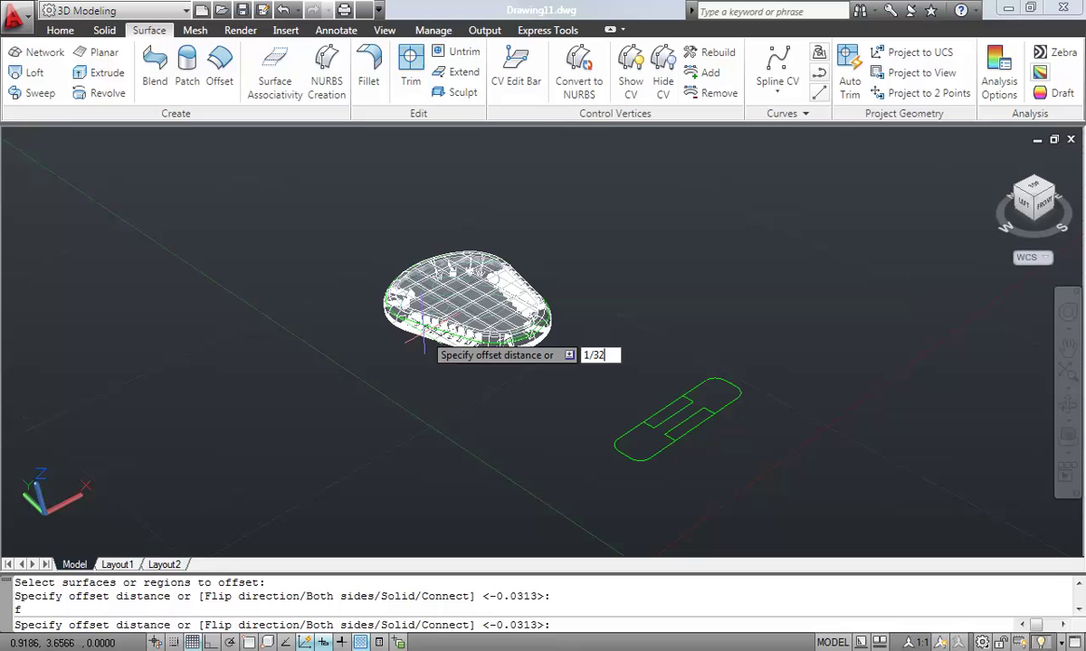
pyautogui.press('Return')
pyautogui.write('z')
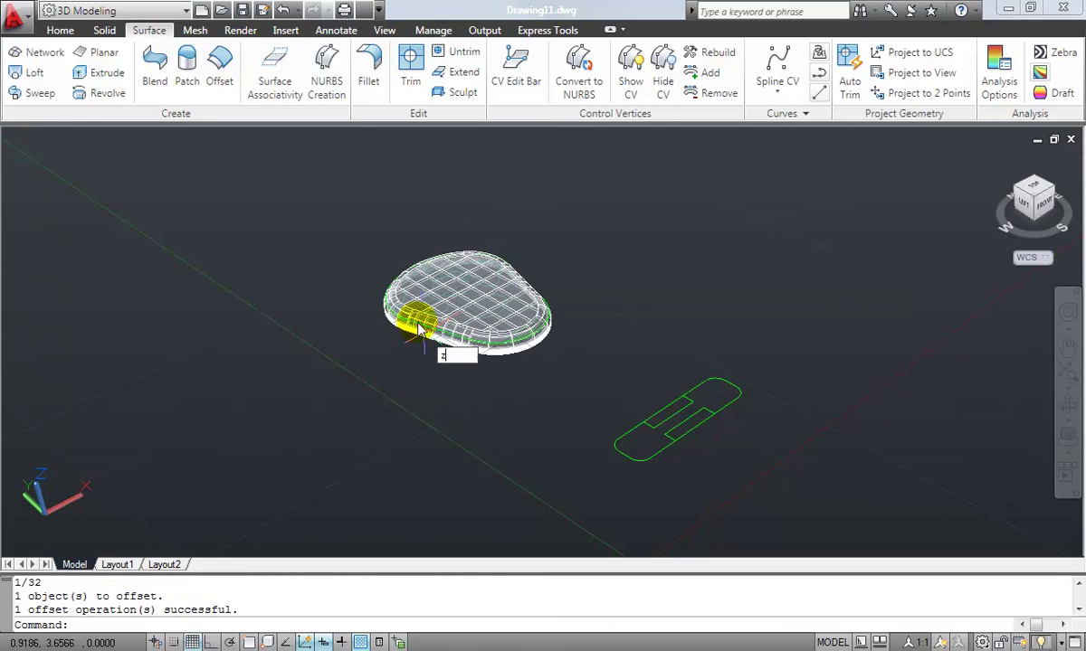
pyautogui.press('Return')
pyautogui.click(372, 242)
pyautogui.click(579, 382)
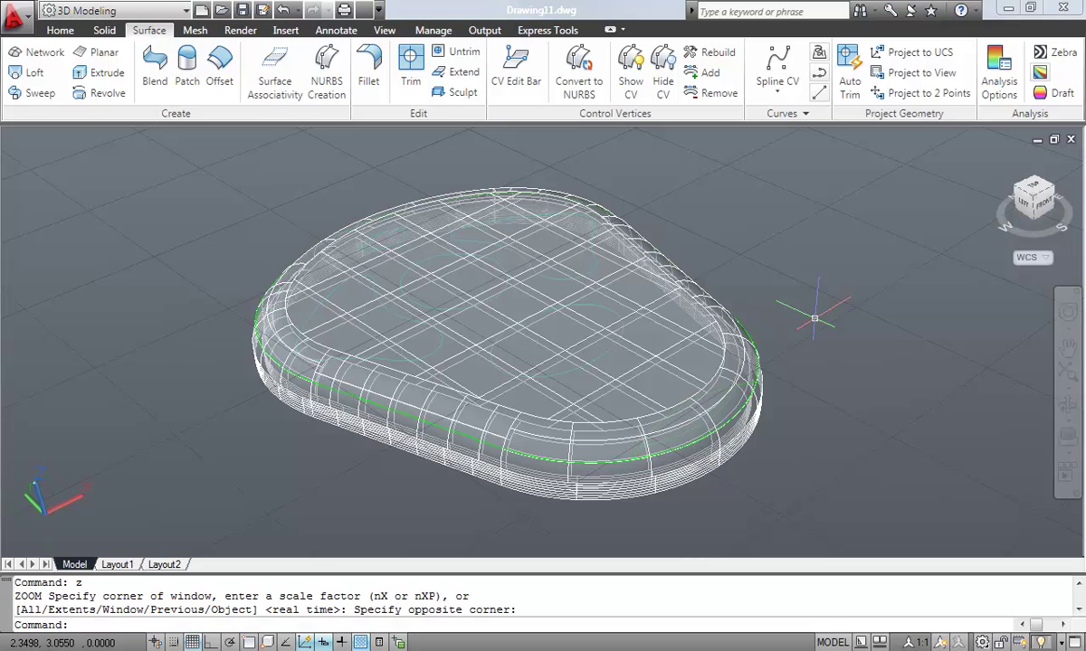
# - View the fob from the top, zoomed in on its bottom edge
pyautogui.click(1033, 193)
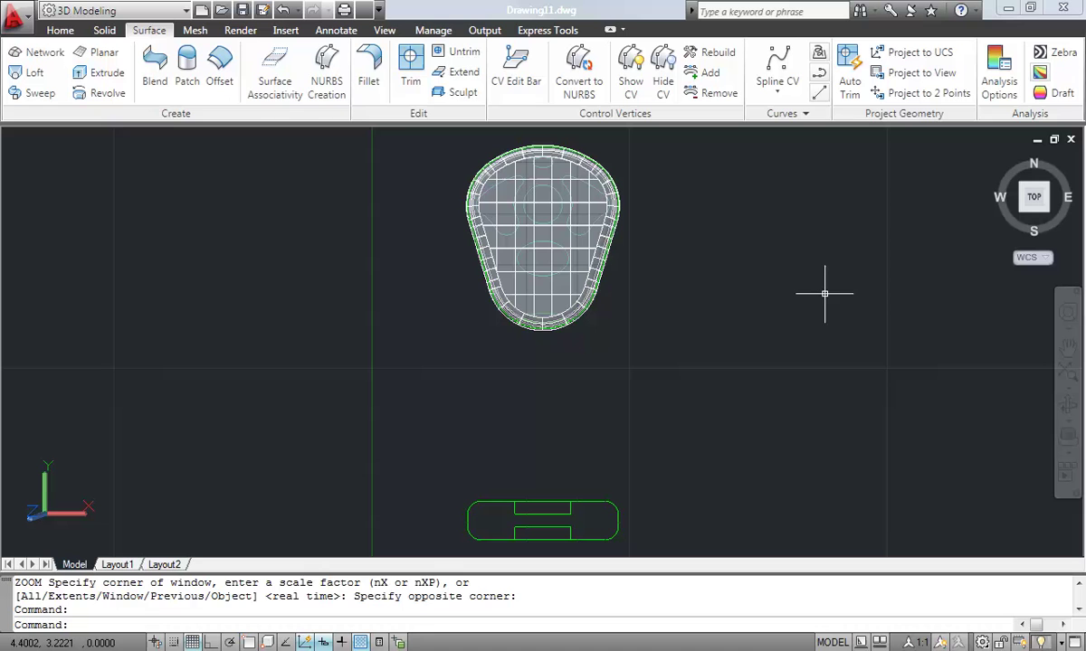
pyautogui.write('z')
pyautogui.press('Return')
pyautogui.click(480, 286)
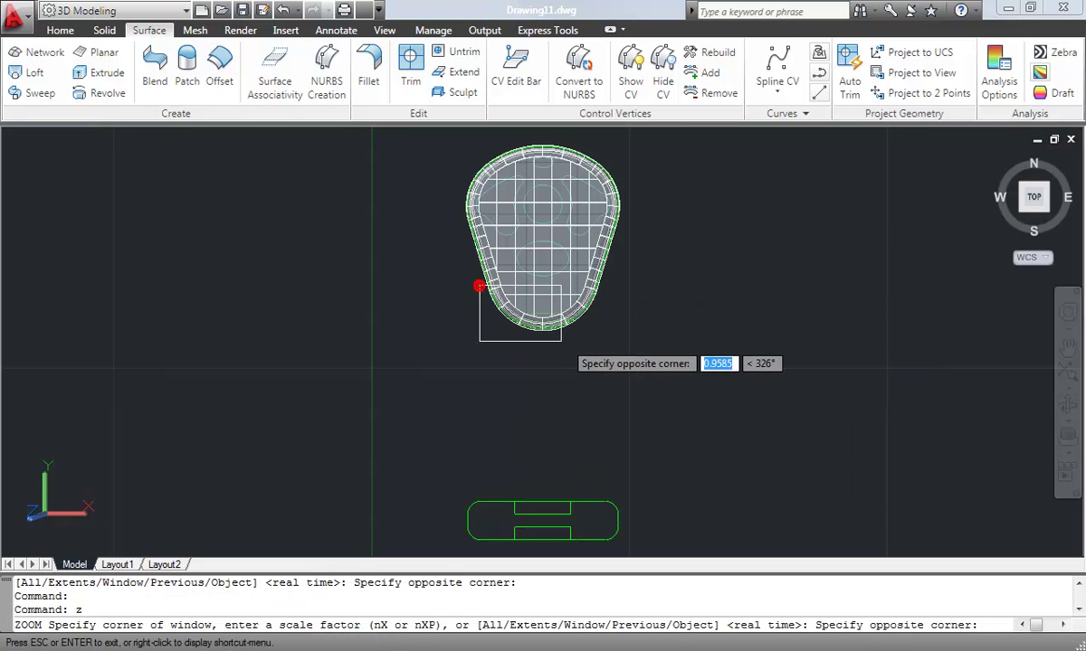
pyautogui.click(624, 359)
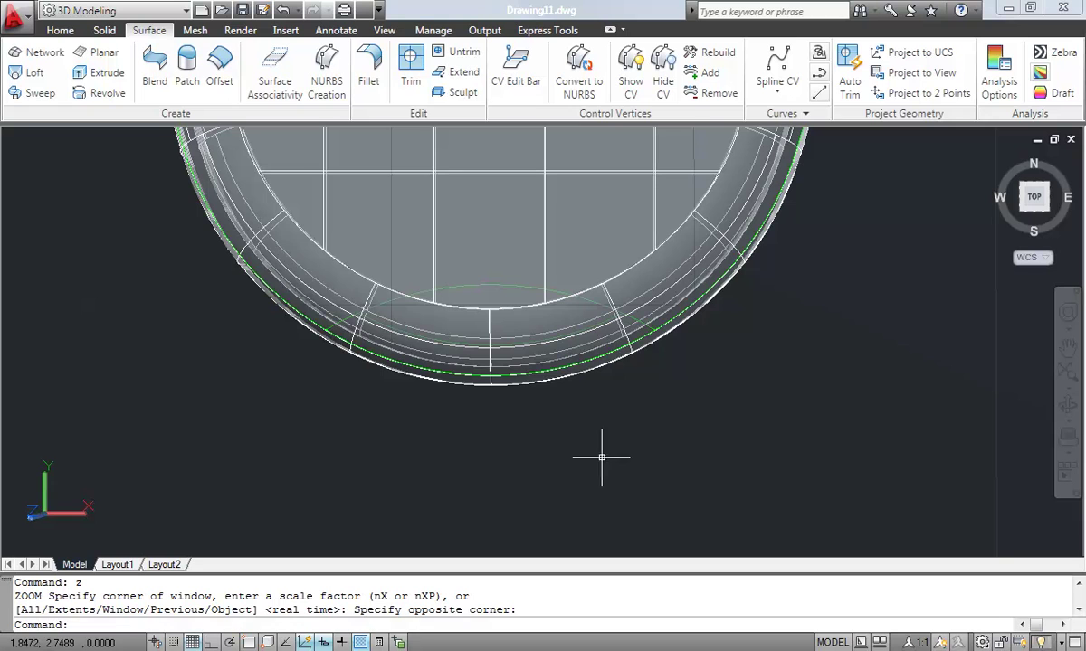
# - With selection cycling on, select the patch, sweep and both offset surfaces to trim
pyautogui.click(399, 642)
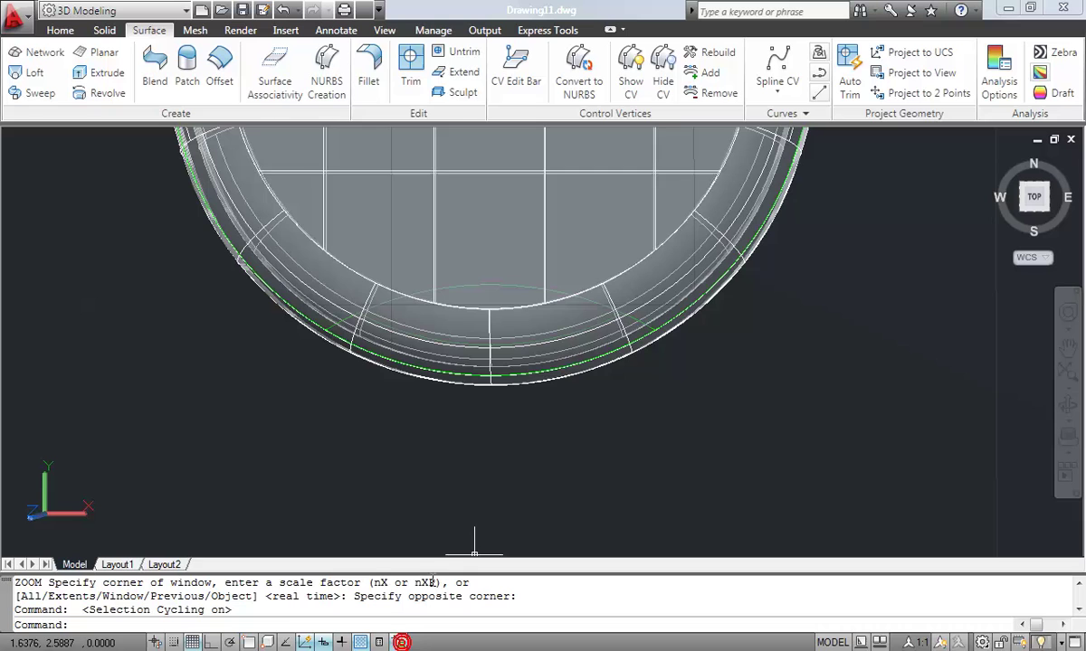
pyautogui.click(406, 77)
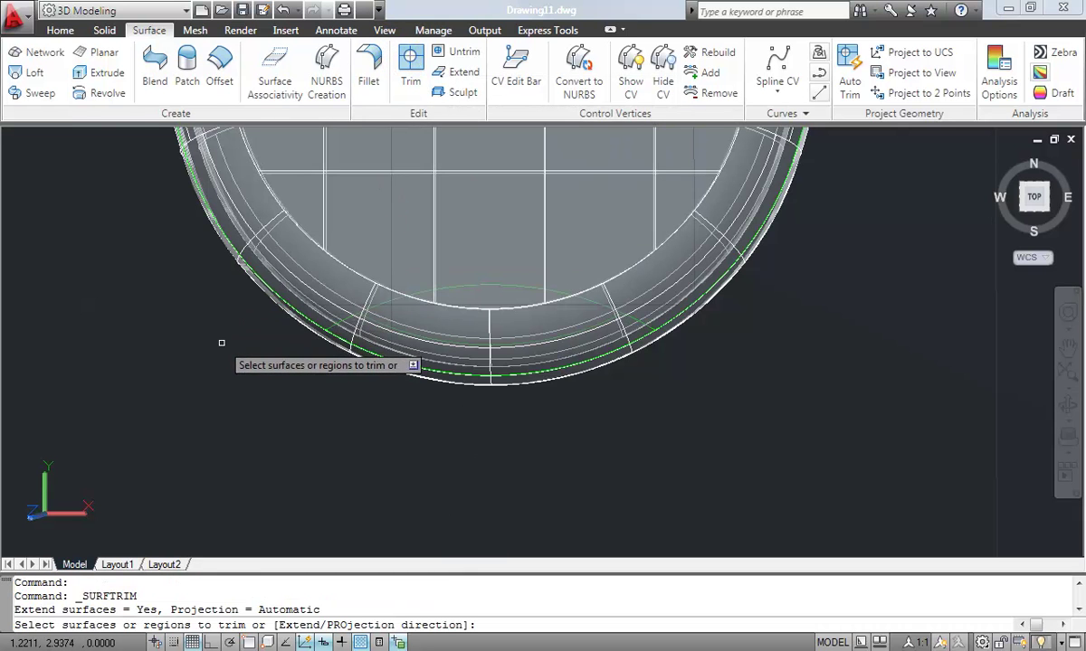
pyautogui.click(477, 226)
pyautogui.click(552, 288)
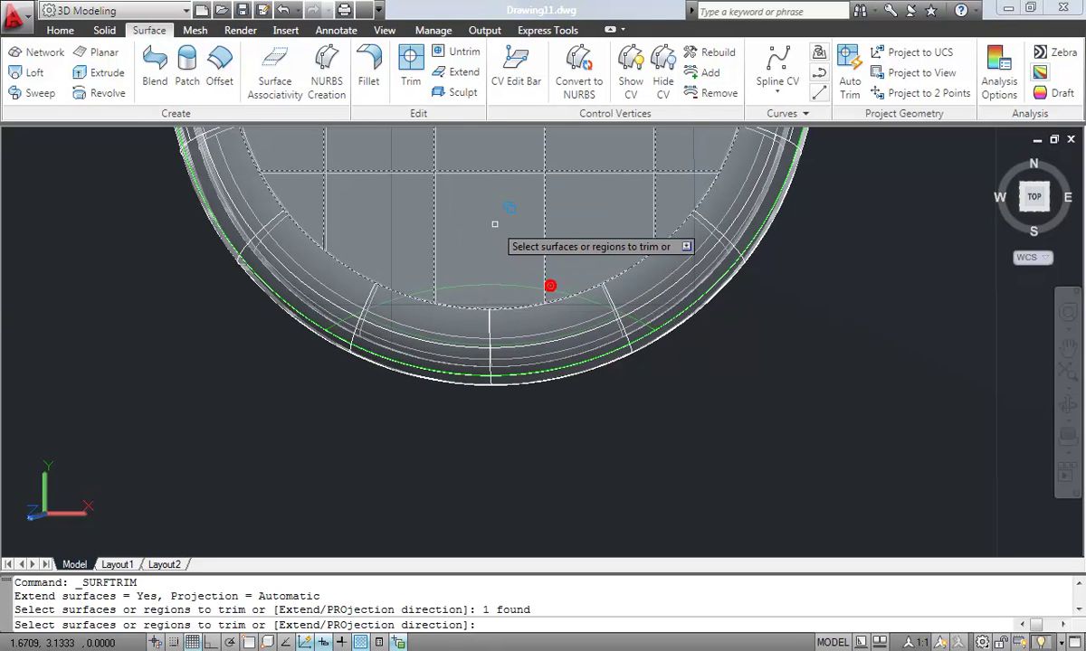
pyautogui.click(499, 226)
pyautogui.click(552, 302)
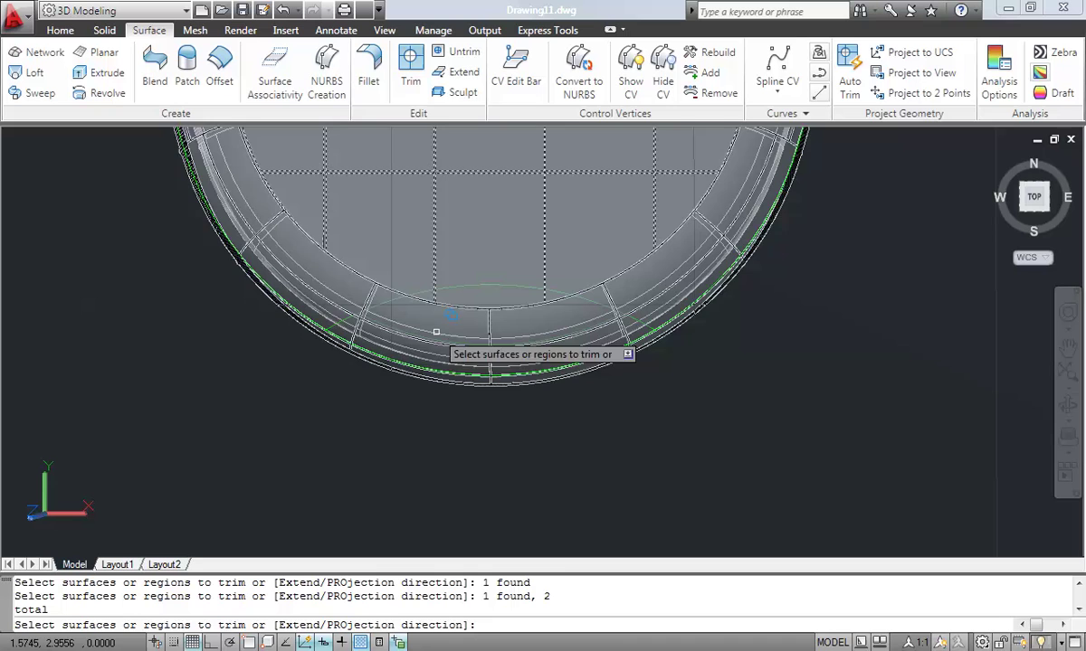
pyautogui.click(376, 337)
pyautogui.click(452, 402)
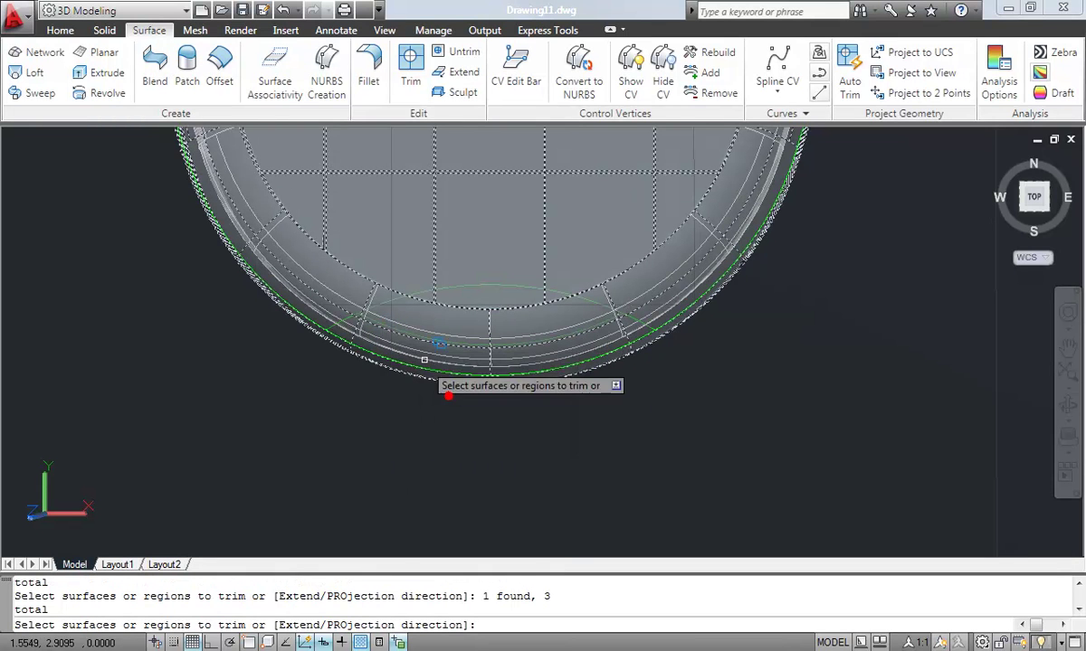
pyautogui.click(412, 350)
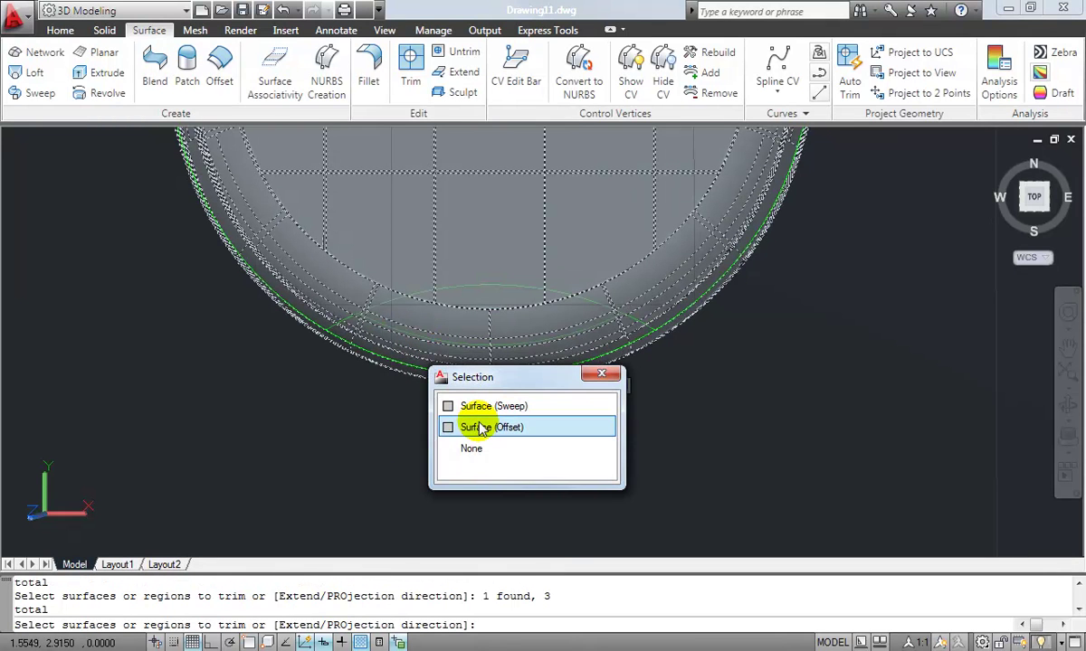
pyautogui.click(479, 428)
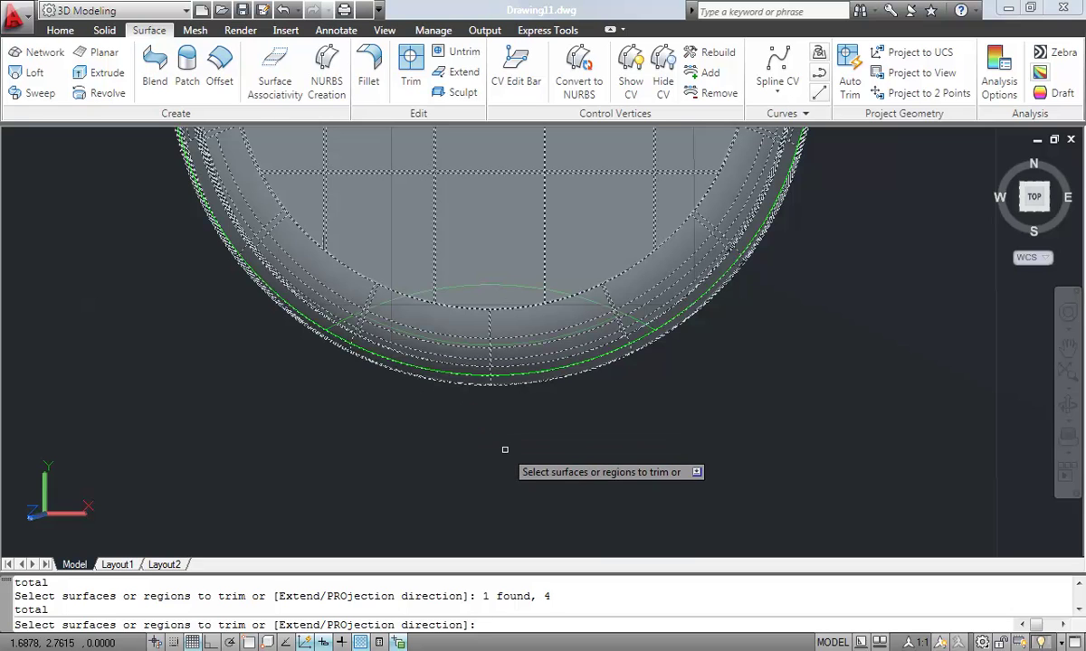
pyautogui.press('Return')
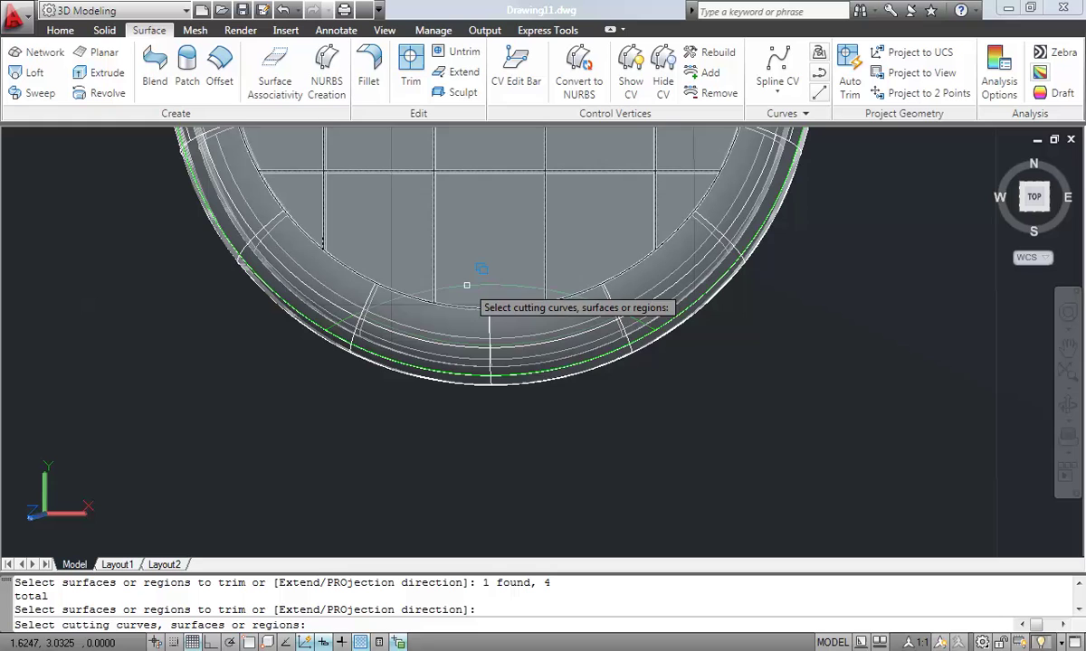
# - Choose the two arcs at the bottom edge as the cutting curves
pyautogui.click(474, 288)
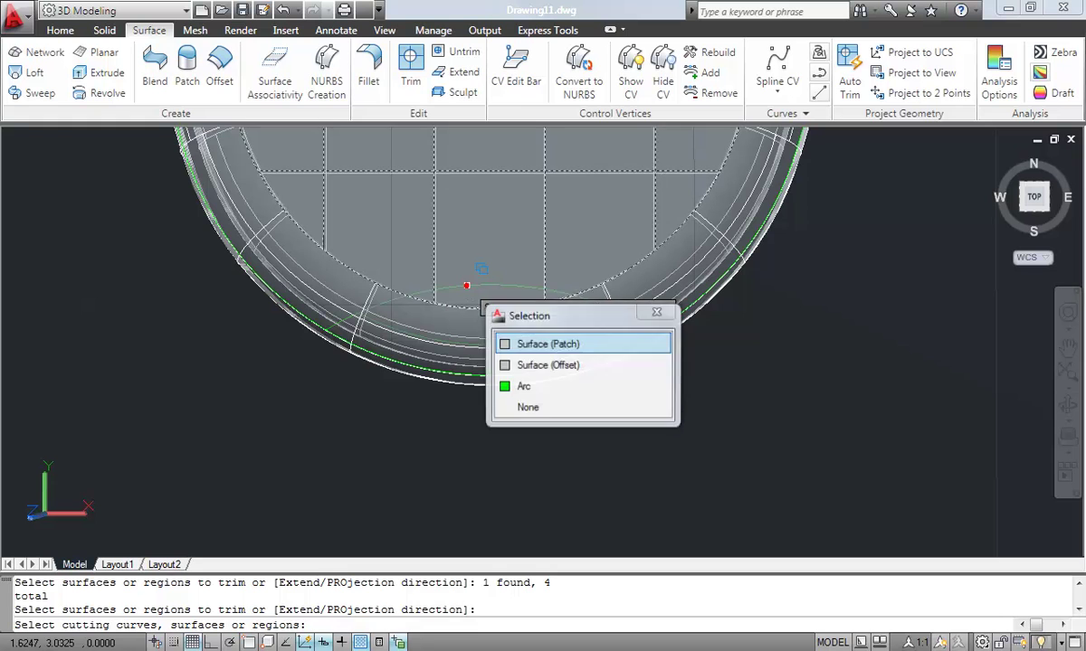
pyautogui.click(522, 387)
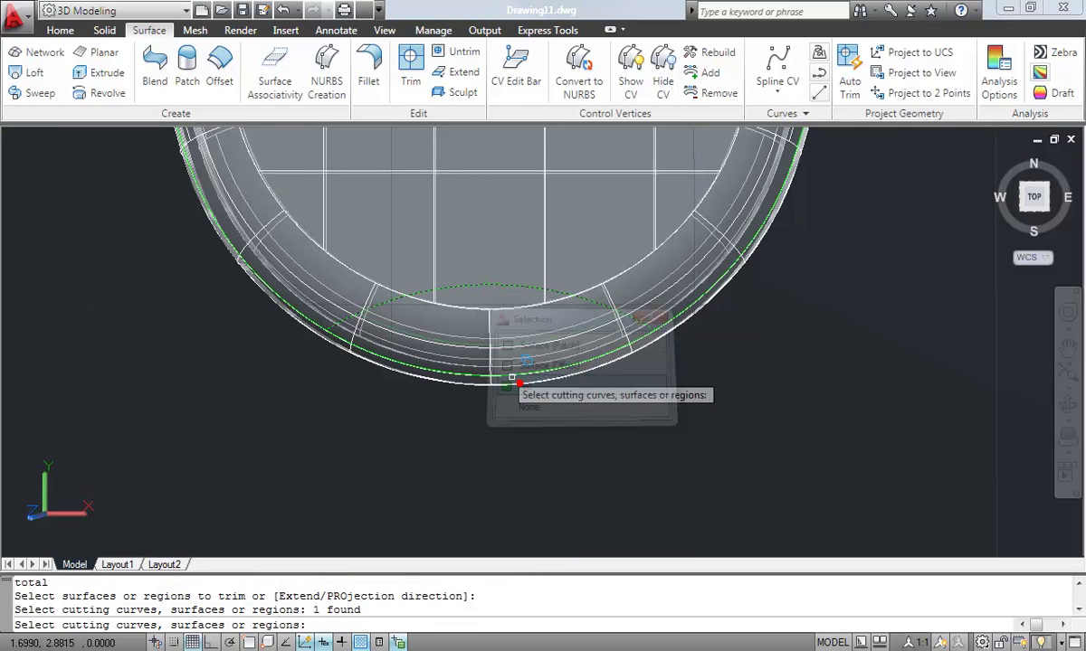
pyautogui.click(462, 343)
pyautogui.click(520, 439)
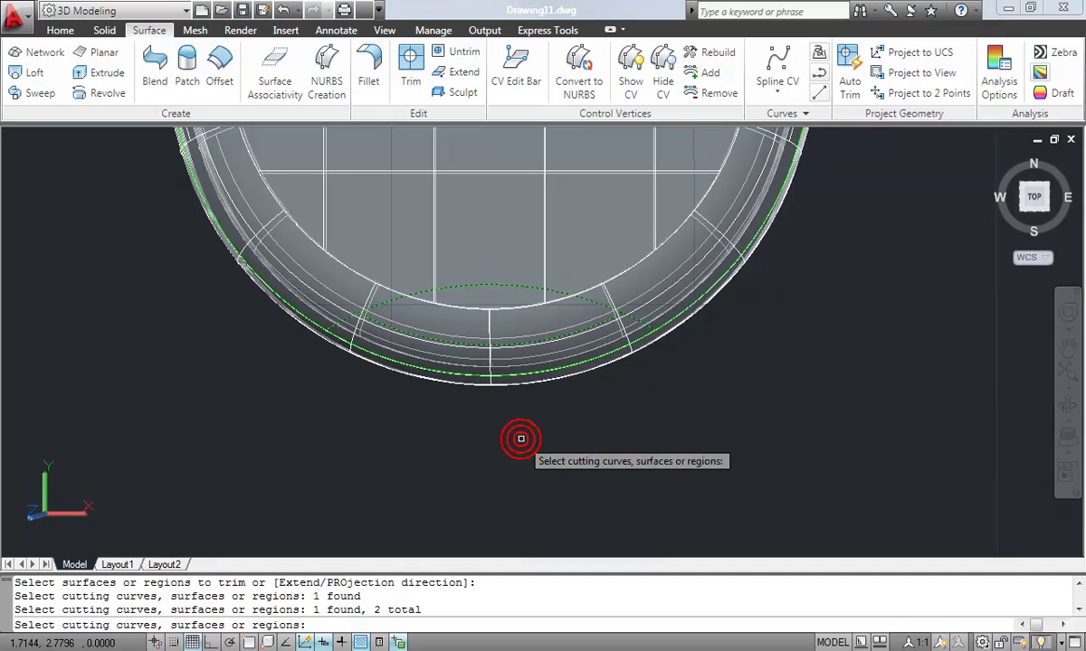
pyautogui.press('Return')
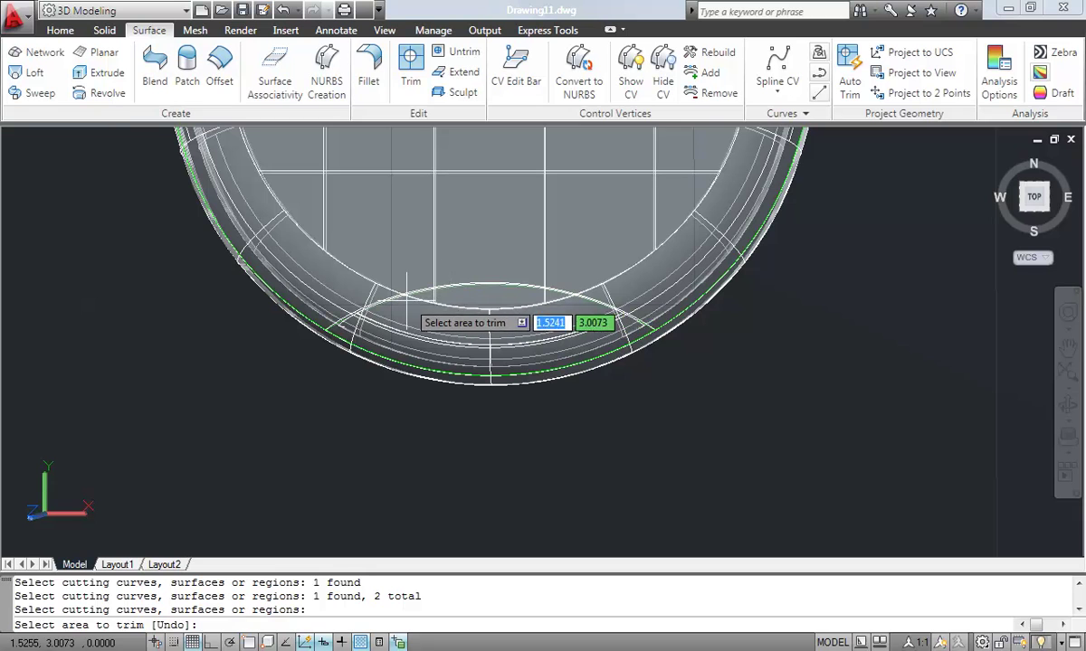
# - Trim away the surface areas inside the arcs and finish the trim
pyautogui.click(462, 295)
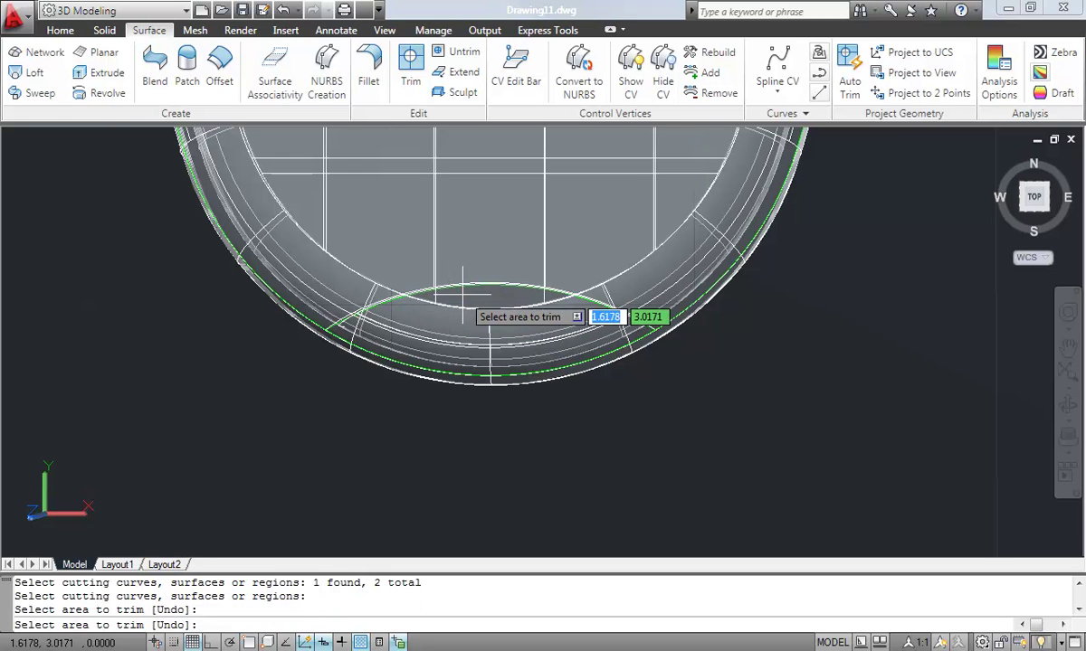
pyautogui.click(461, 296)
pyautogui.click(454, 313)
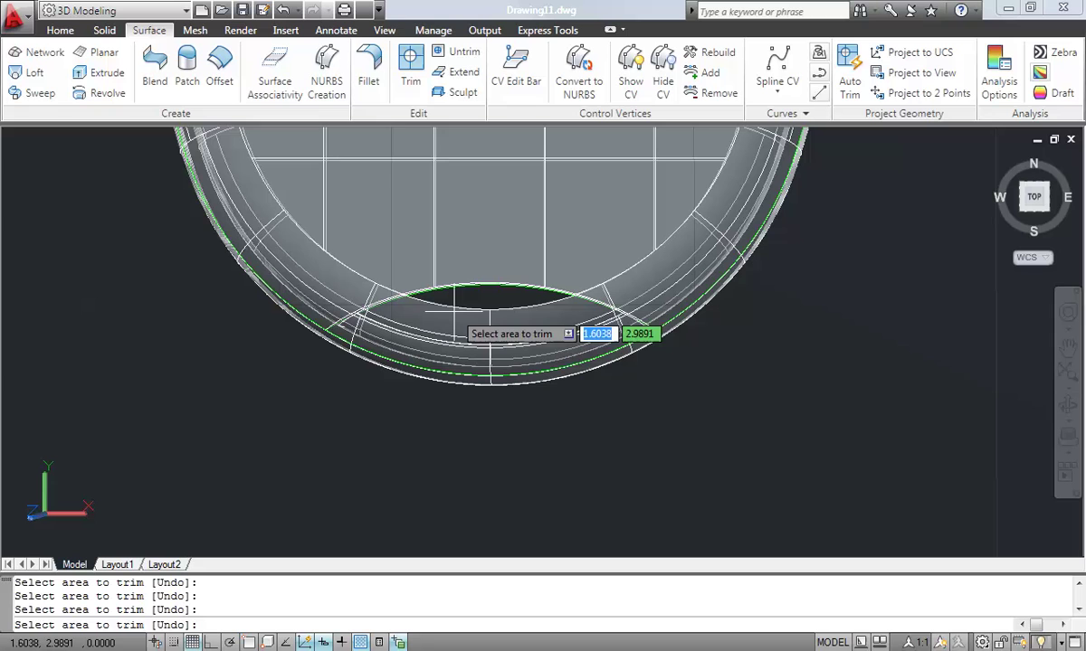
pyautogui.rightClick(593, 443)
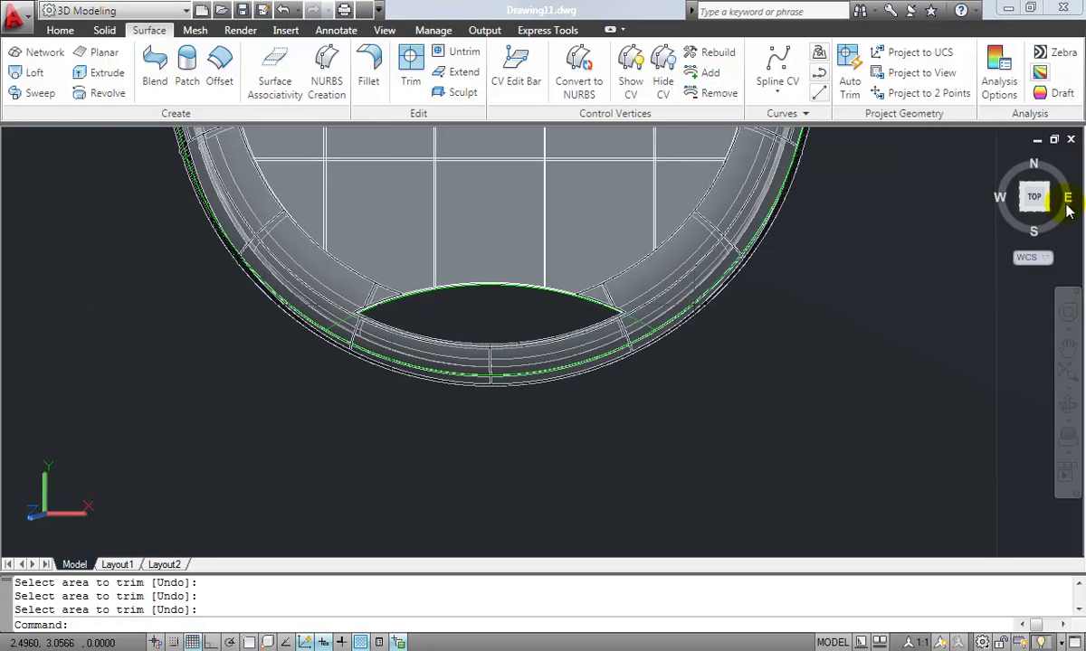
# - Orbit to an angled view and zoom in closely on the fob shell
pyautogui.moveTo(1032, 198); pyautogui.dragTo(727, 274)
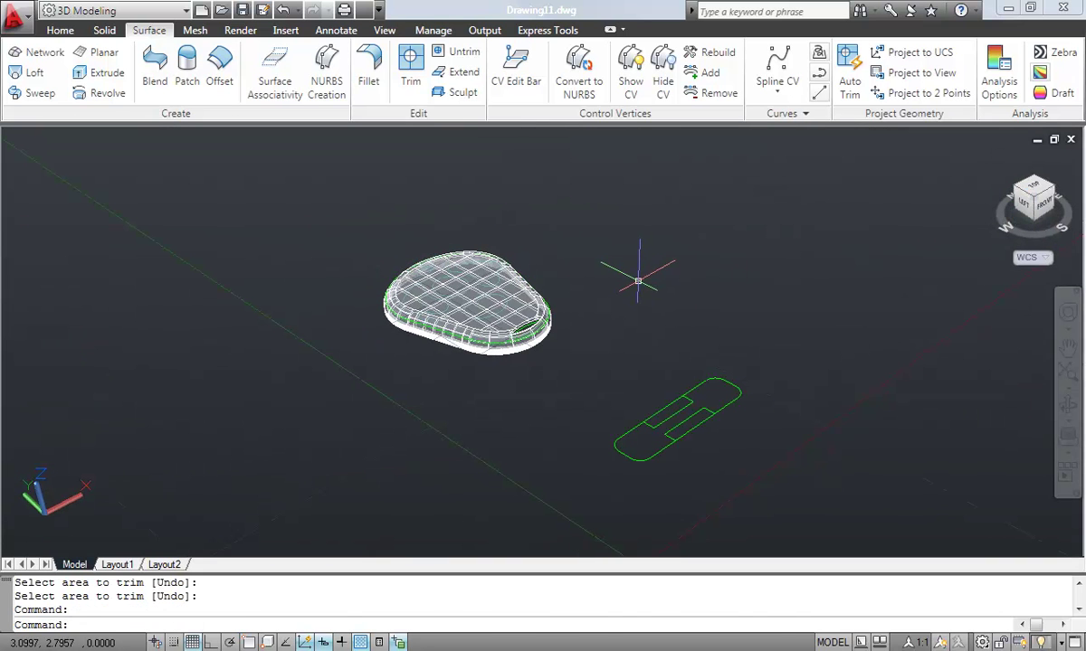
pyautogui.write('z')
pyautogui.press('Return')
pyautogui.click(454, 273)
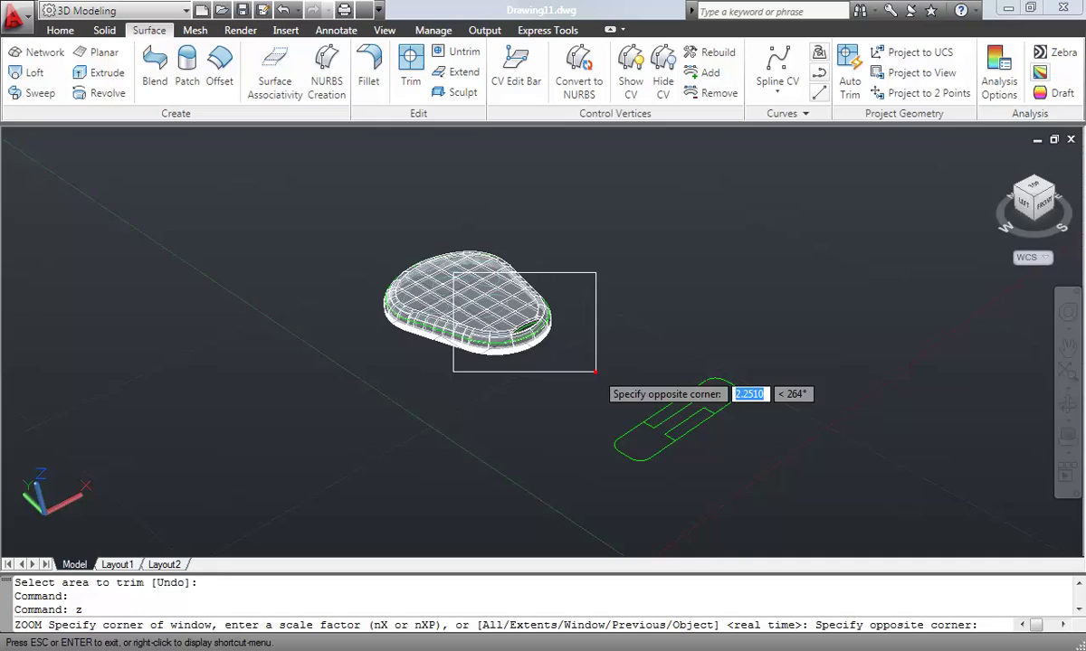
pyautogui.click(595, 371)
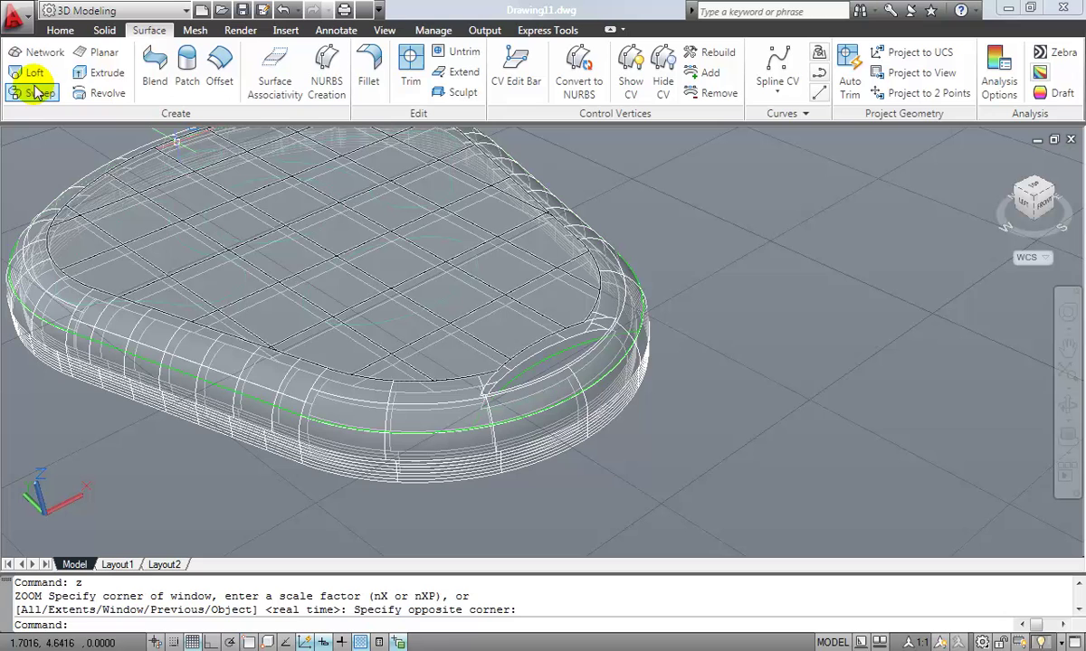
# - Start a blend surface and select the rim edges on one side of the gap as the first edge set
pyautogui.click(153, 78)
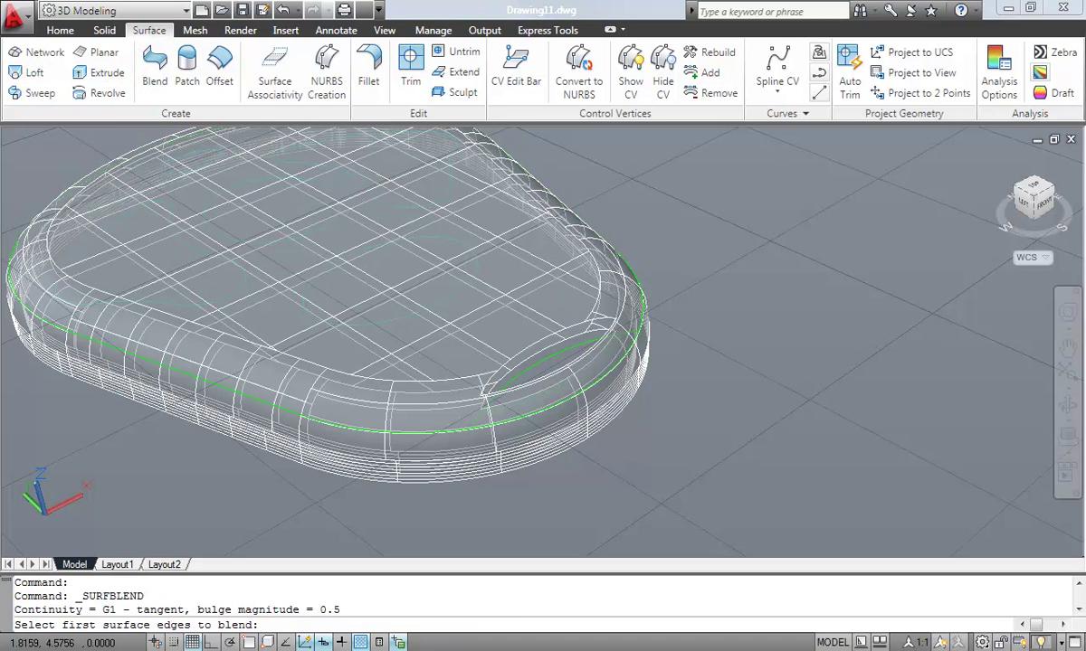
pyautogui.click(486, 379)
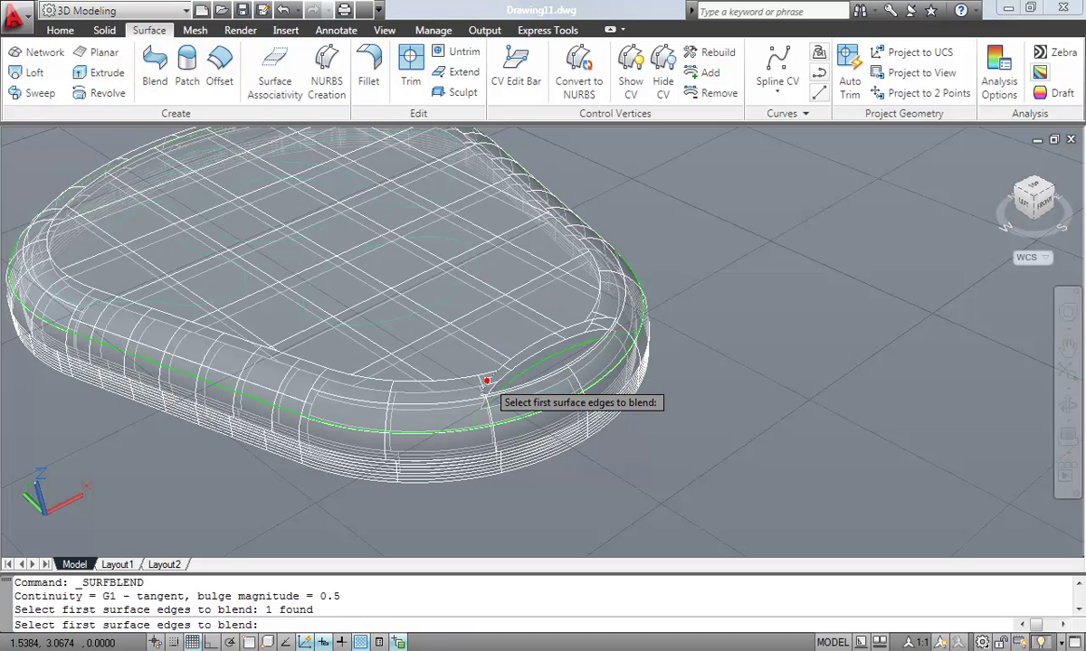
pyautogui.click(489, 348)
pyautogui.click(592, 320)
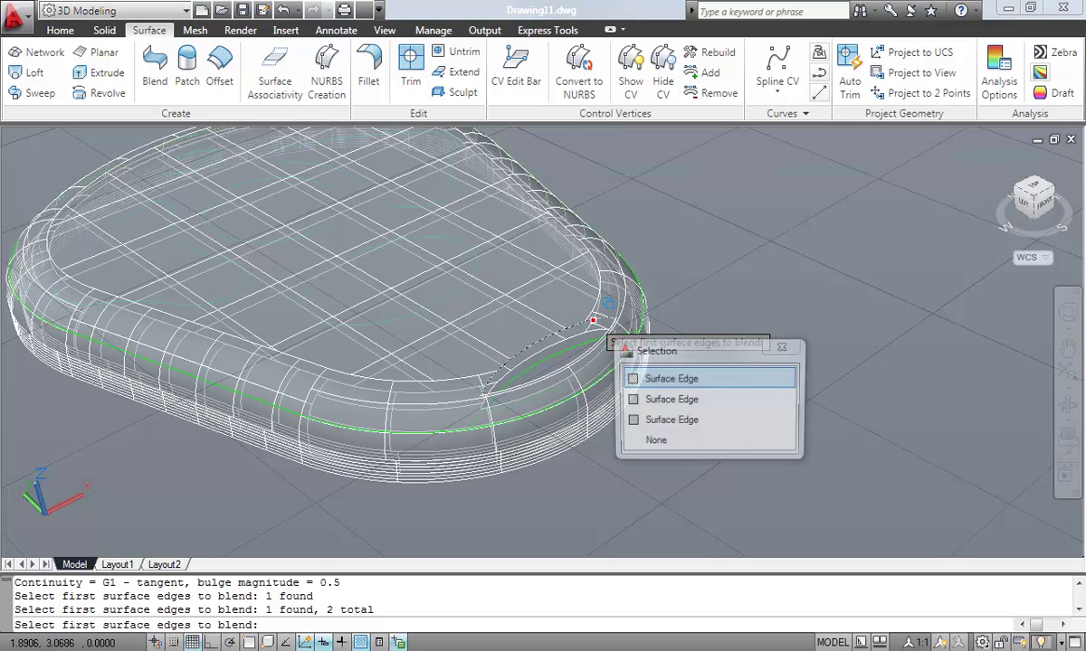
pyautogui.press('Return')
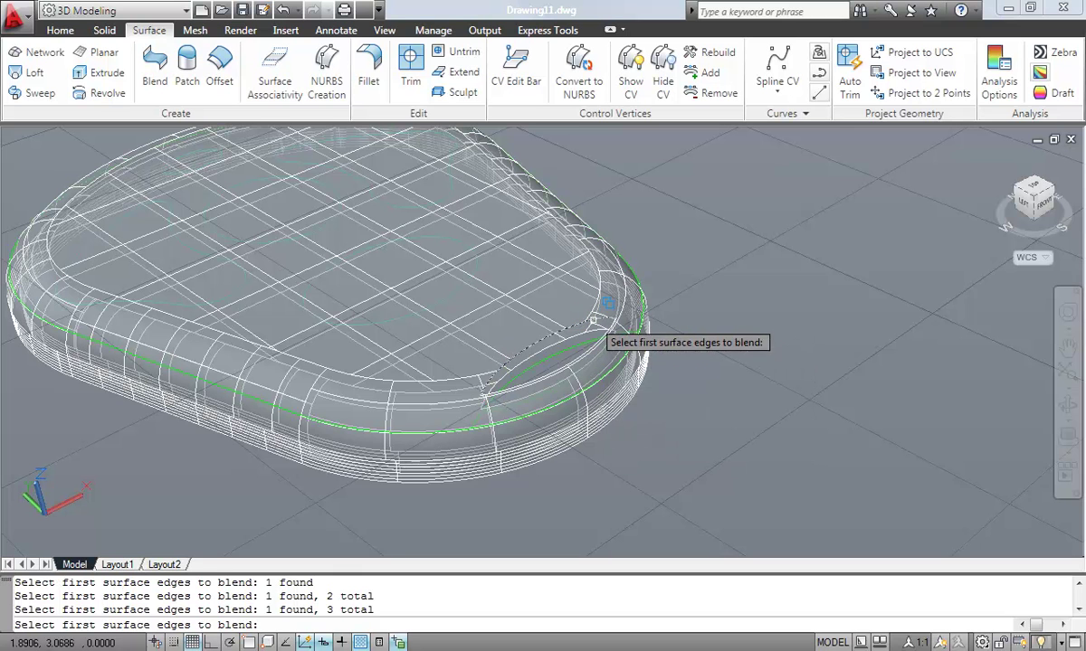
pyautogui.click(590, 330)
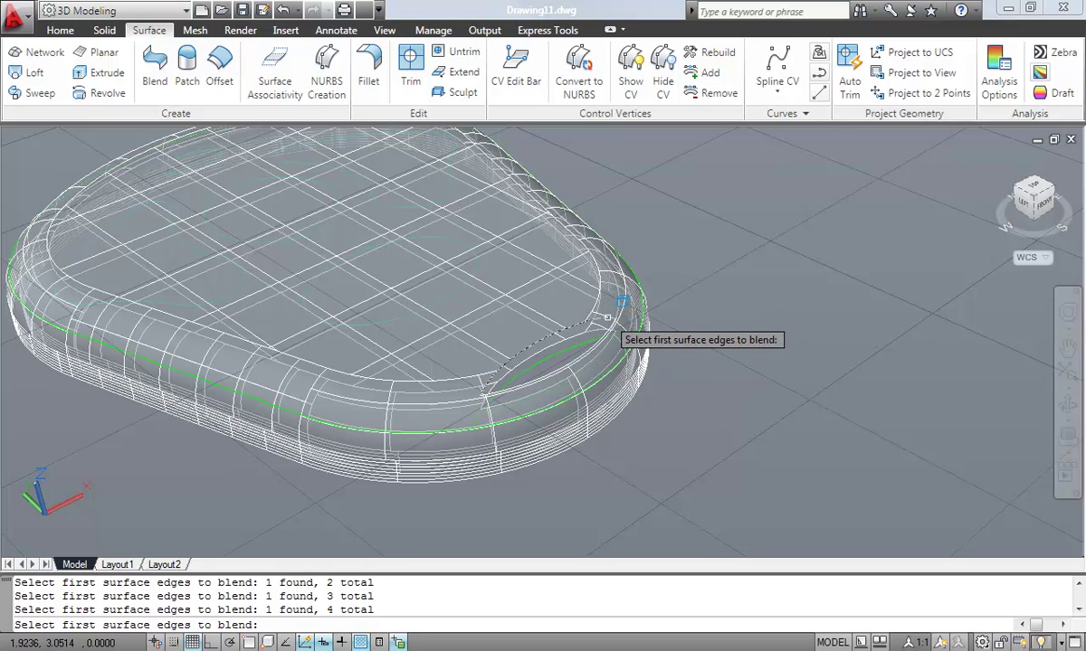
pyautogui.press('Return')
pyautogui.press('Return')
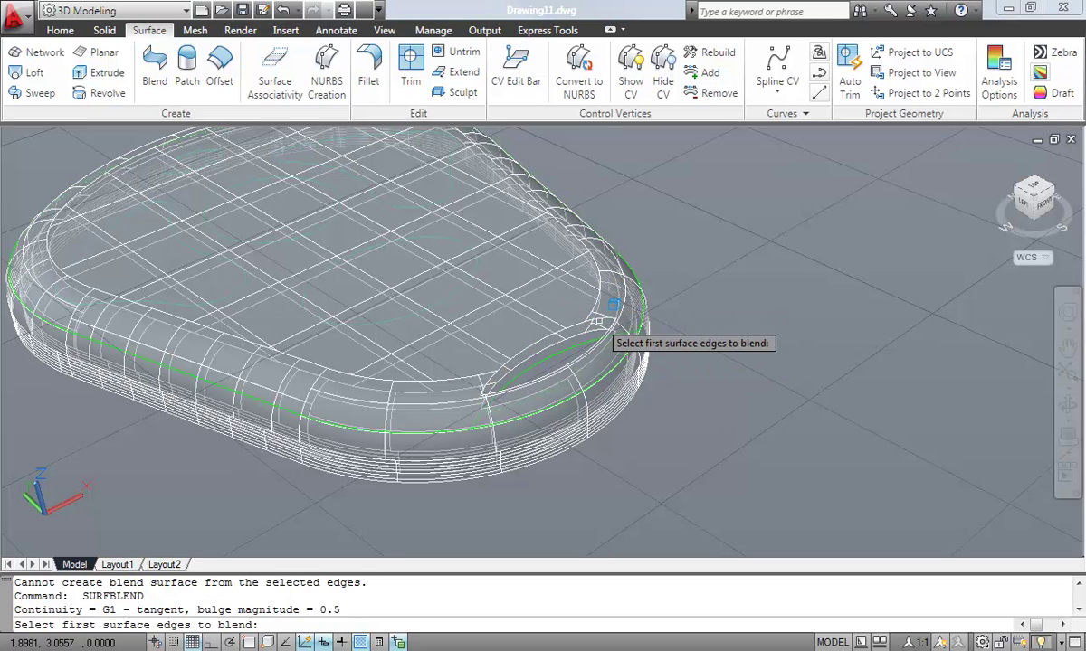
pyautogui.click(598, 320)
pyautogui.click(590, 307)
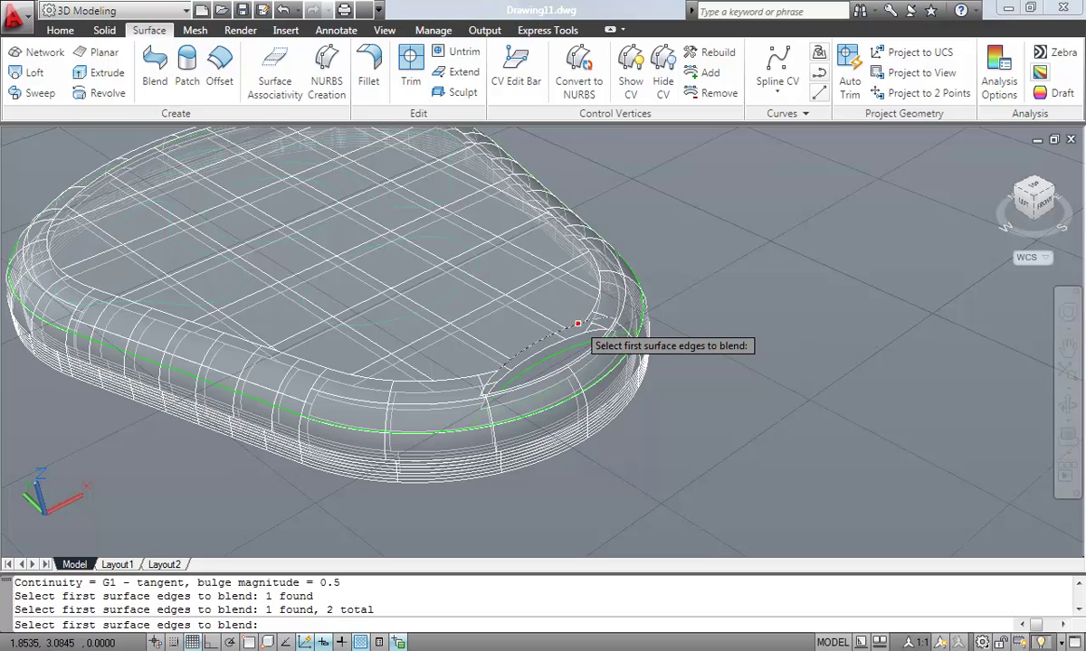
pyautogui.click(487, 376)
pyautogui.press('Return')
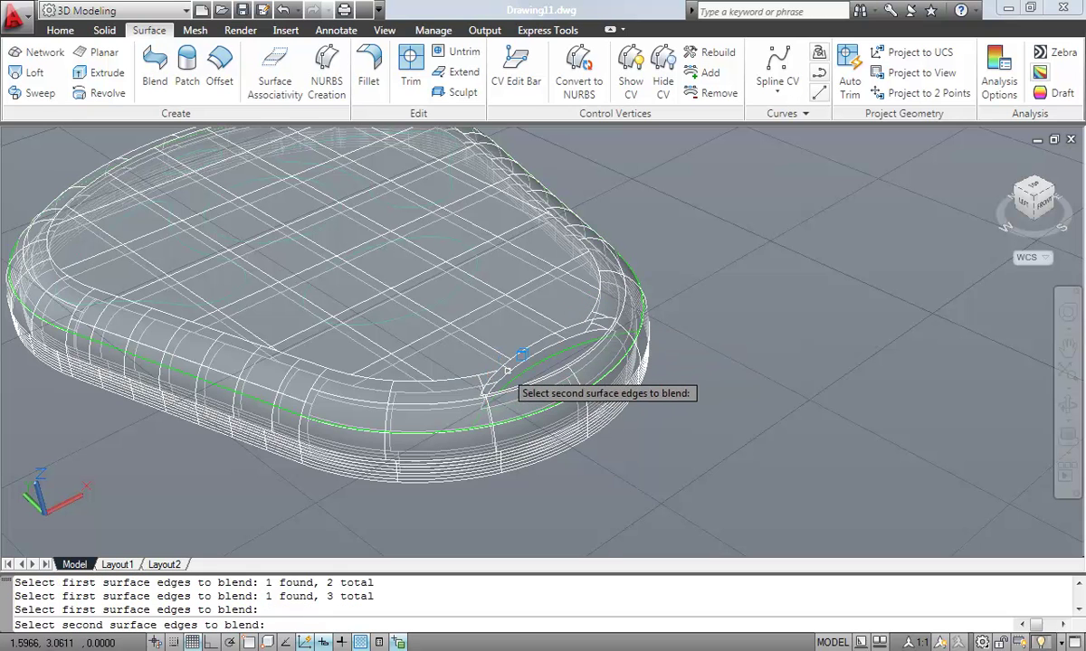
# - Pick the gap's opposite rim edges, set both blend ends to G0, and accept the blend
pyautogui.click(497, 379)
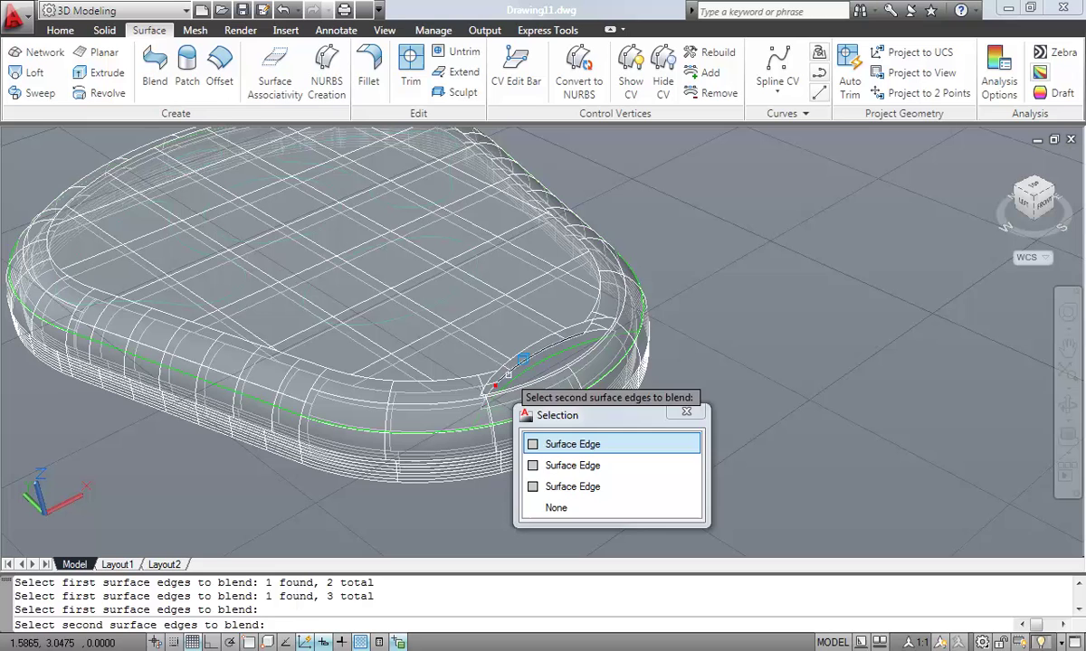
pyautogui.click(507, 372)
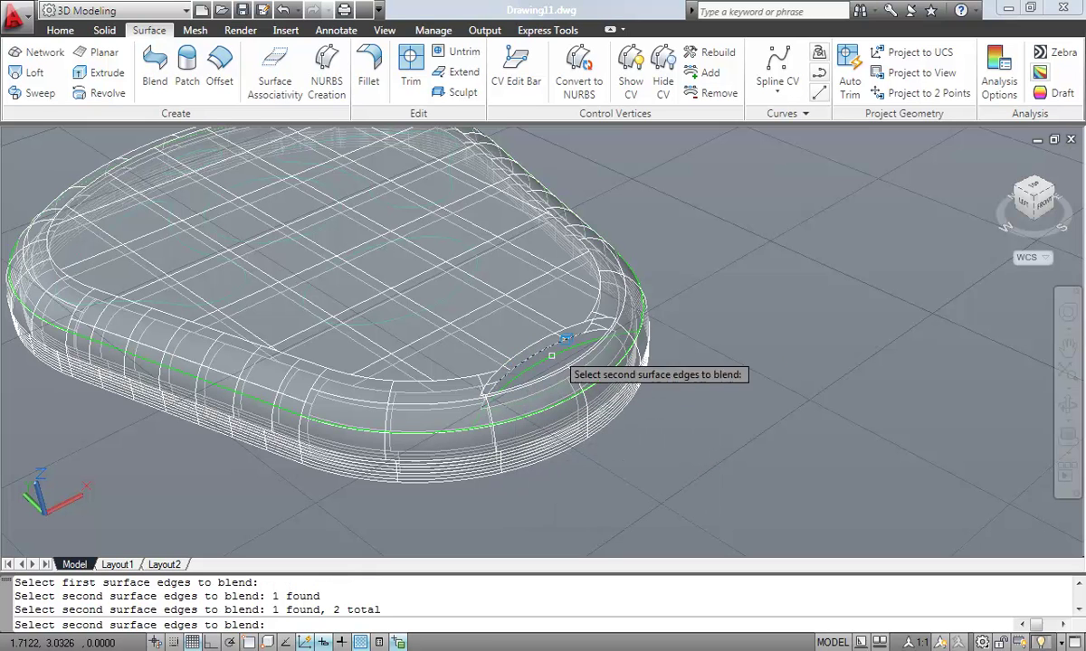
pyautogui.click(590, 331)
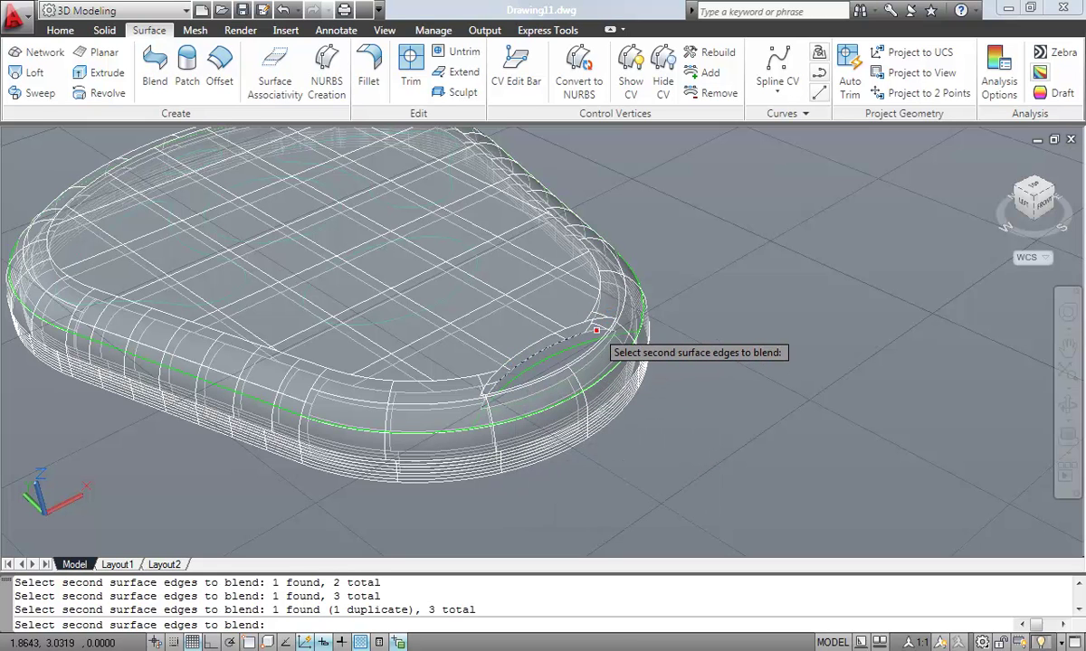
pyautogui.press('Return')
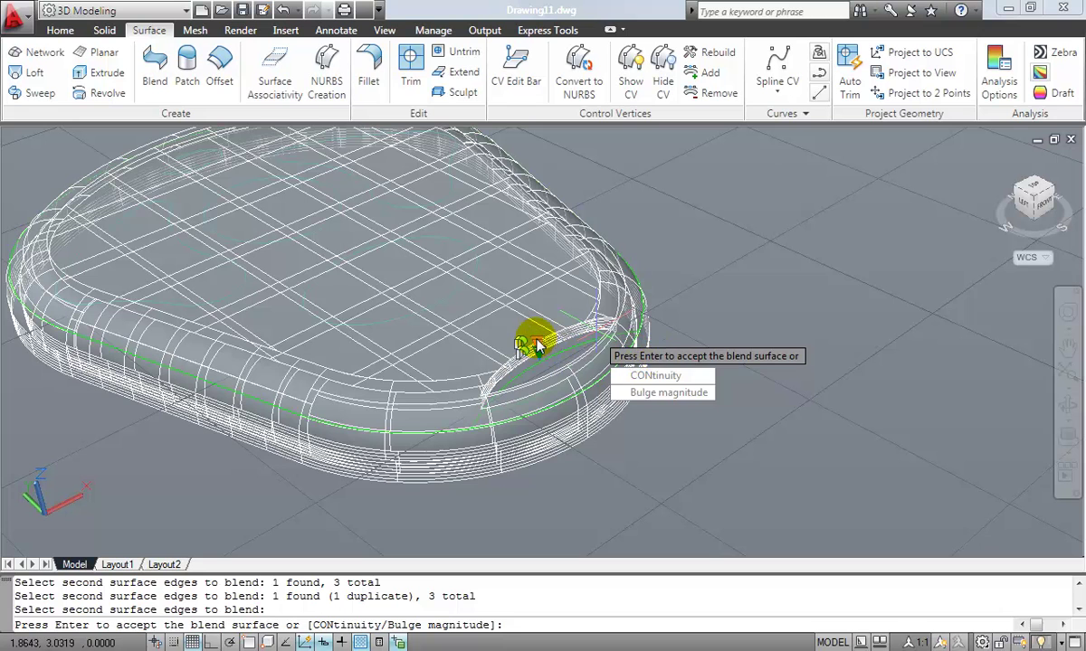
pyautogui.click(535, 344)
pyautogui.click(583, 351)
pyautogui.click(534, 349)
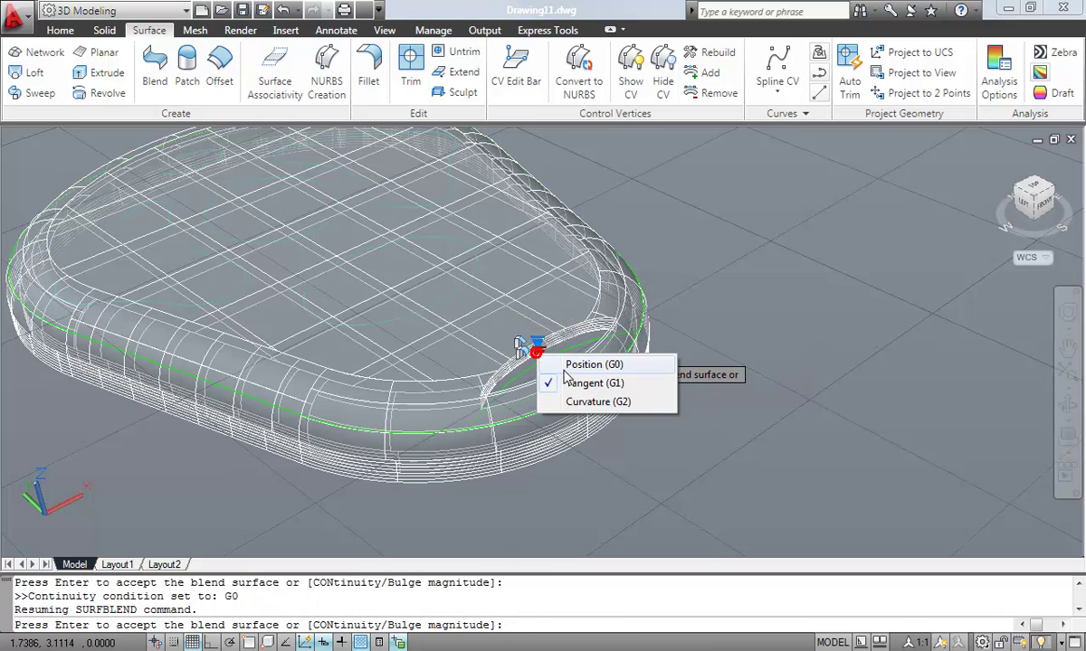
pyautogui.click(568, 367)
pyautogui.press('Return')
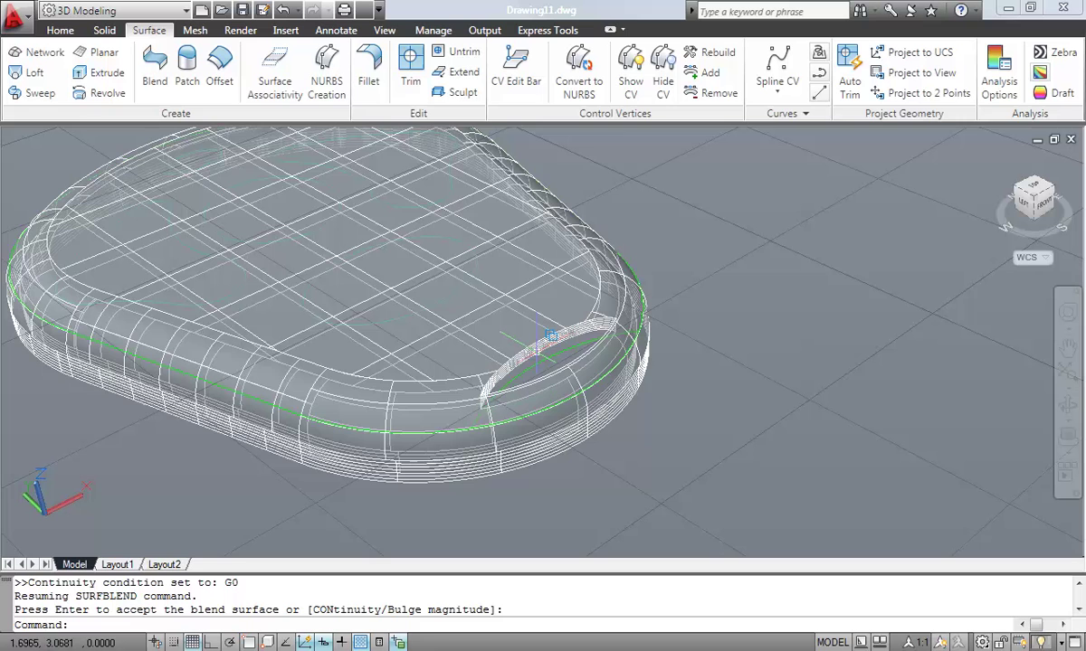
# - Close the remaining opening with a second G0 blend surface, then switch to a corner view
pyautogui.scroll(2, 568, 348)
pyautogui.press('Return')
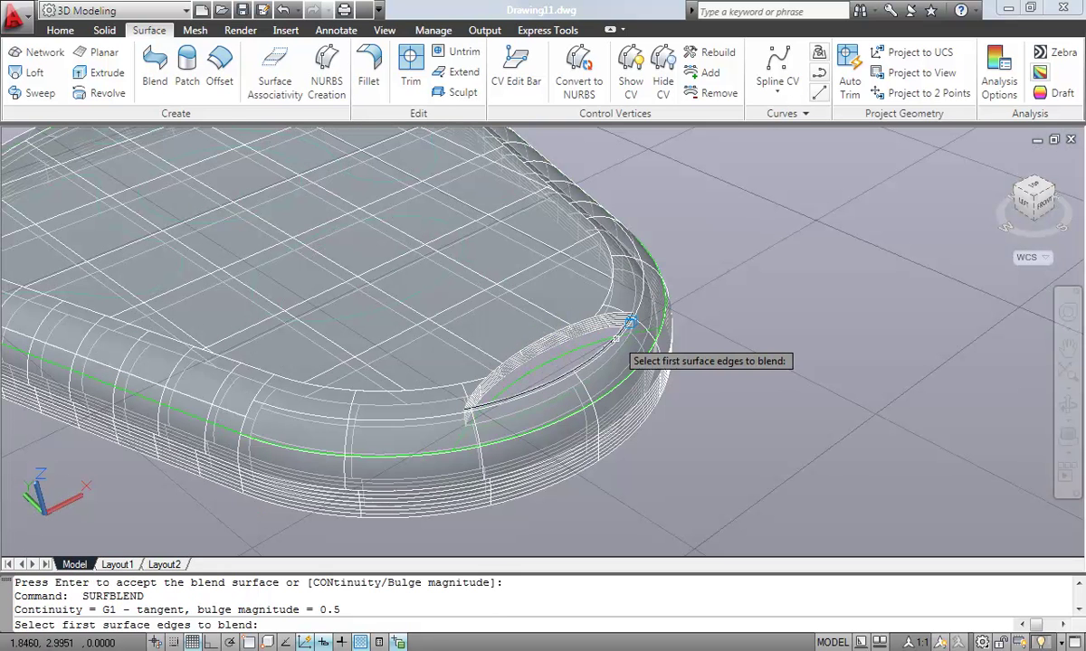
pyautogui.click(615, 338)
pyautogui.press('Return')
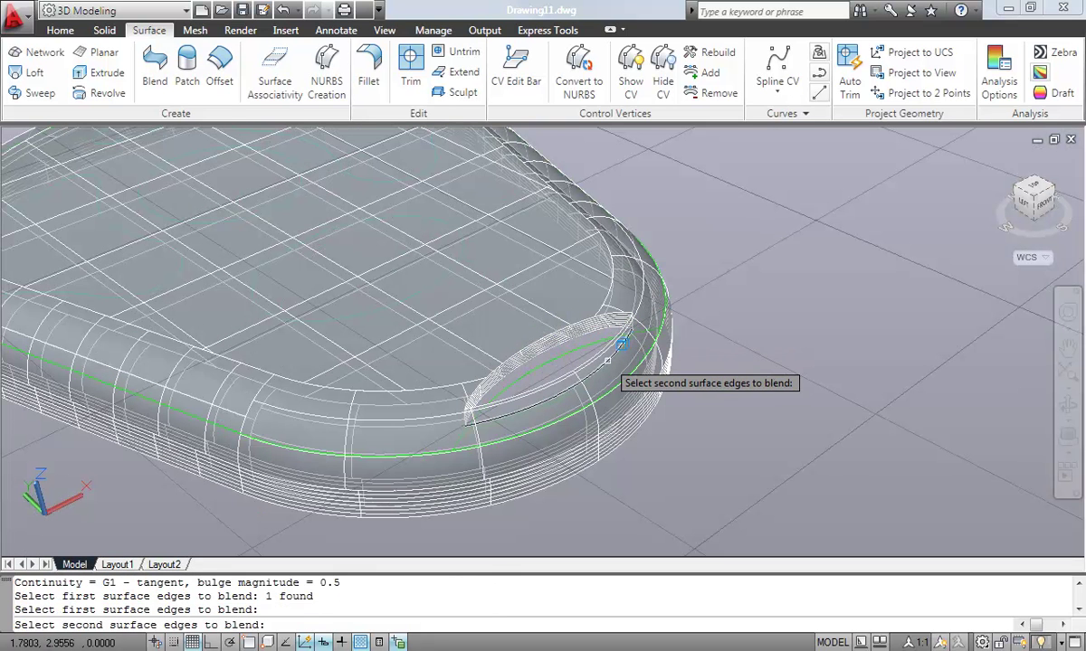
pyautogui.click(607, 362)
pyautogui.rightClick(640, 385)
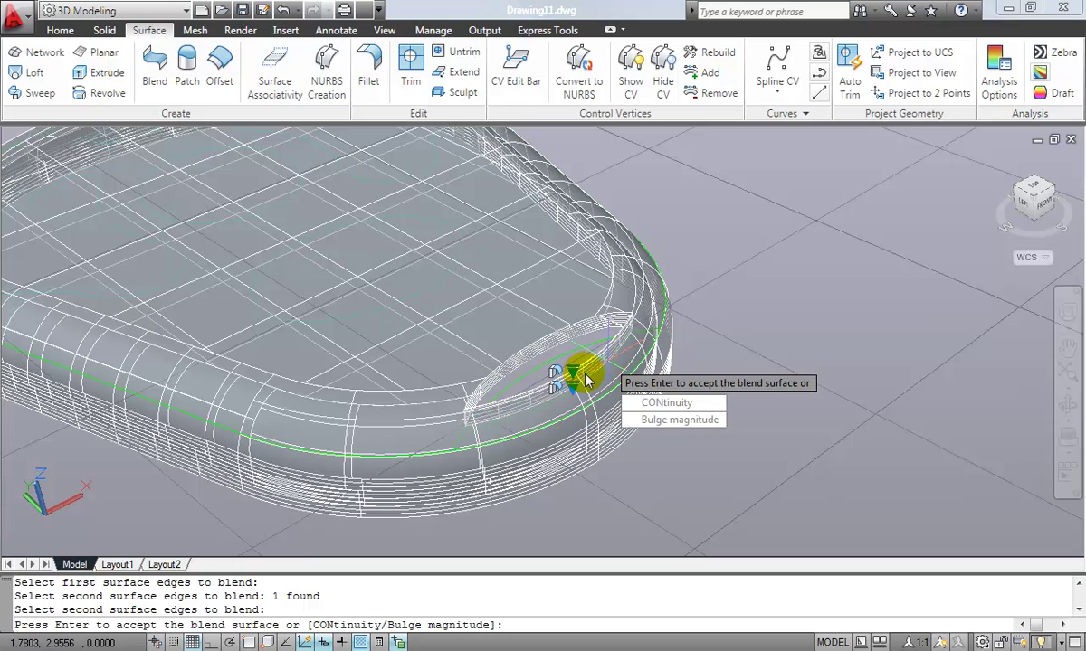
pyautogui.click(572, 370)
pyautogui.click(620, 379)
pyautogui.click(574, 390)
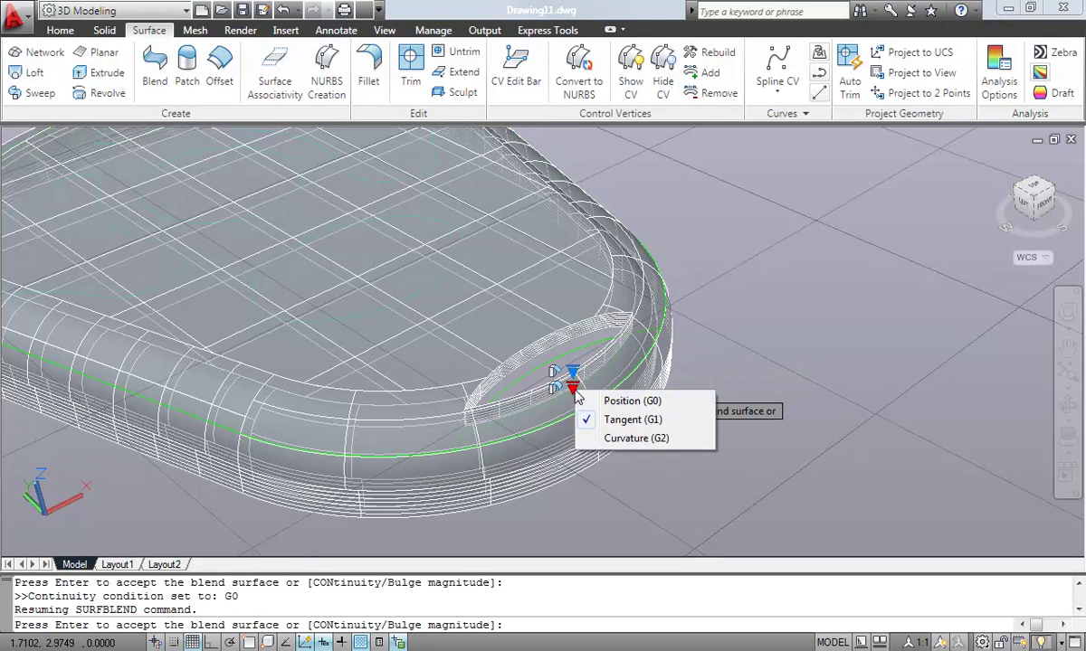
pyautogui.click(617, 401)
pyautogui.press('Return')
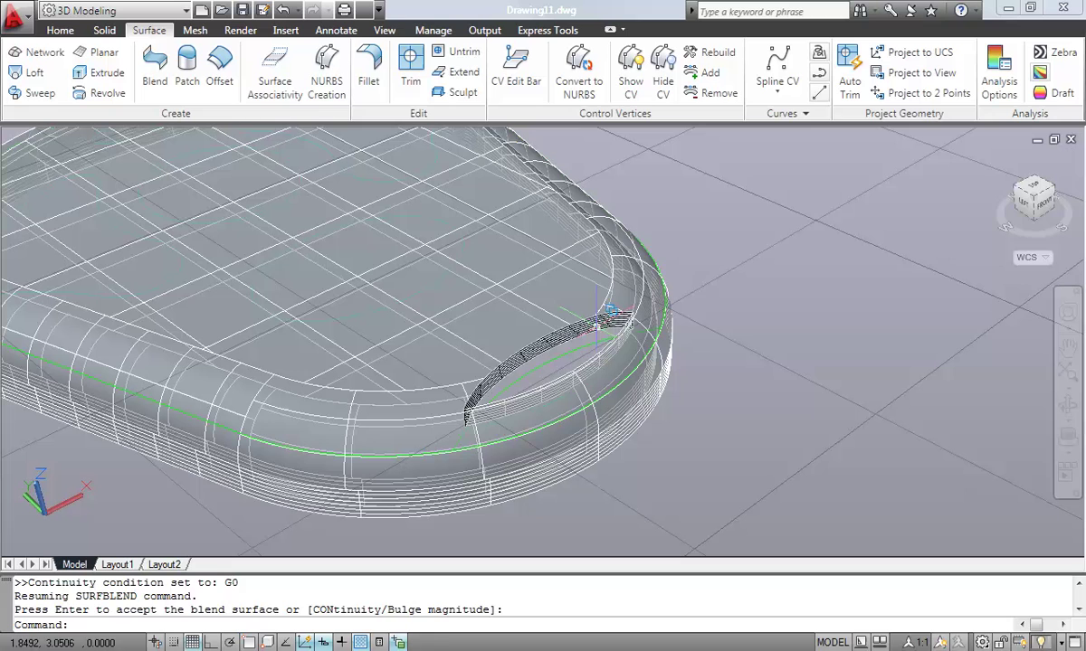
pyautogui.press('Escape')
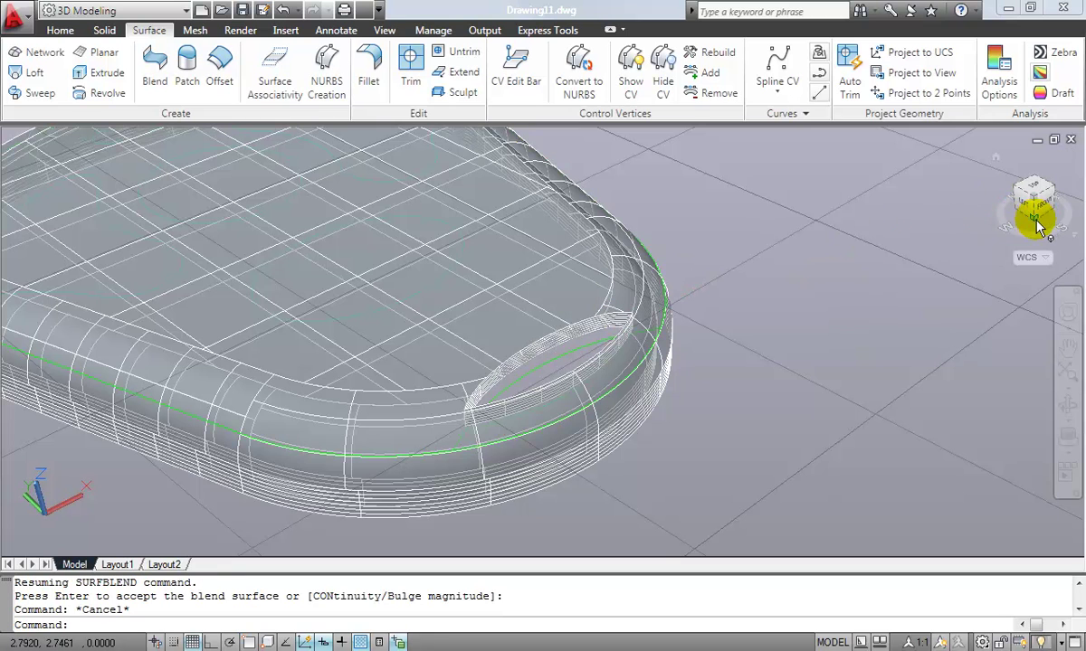
pyautogui.click(1039, 227)
# - Zoom in on the fob and shade it in the Conceptual visual style
pyautogui.write('z')
pyautogui.press('Return')
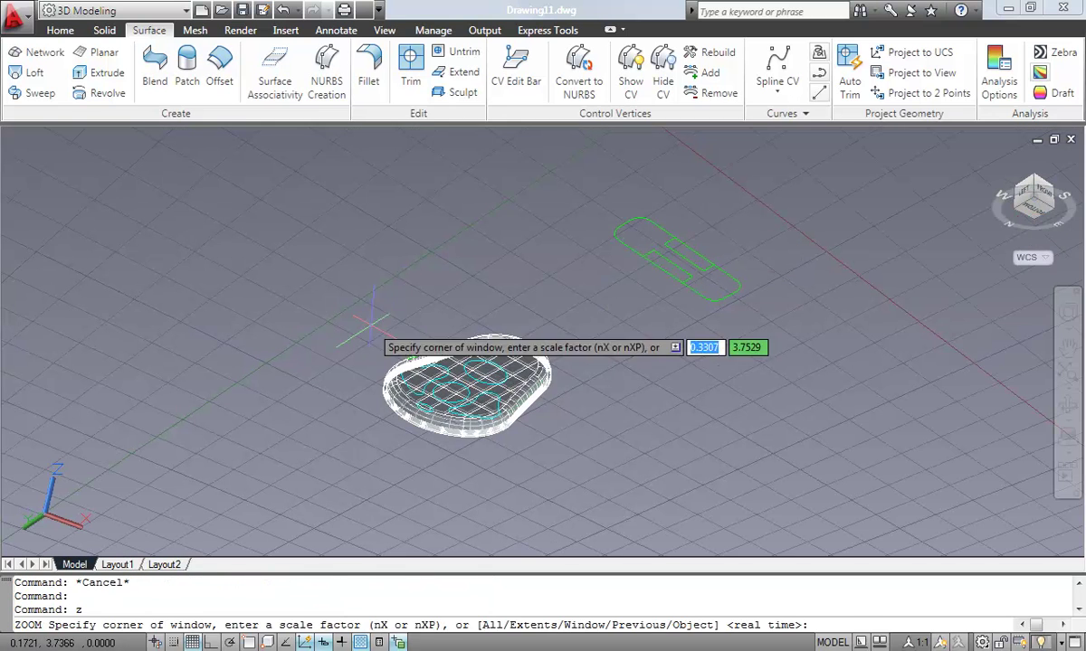
pyautogui.click(353, 313)
pyautogui.click(579, 473)
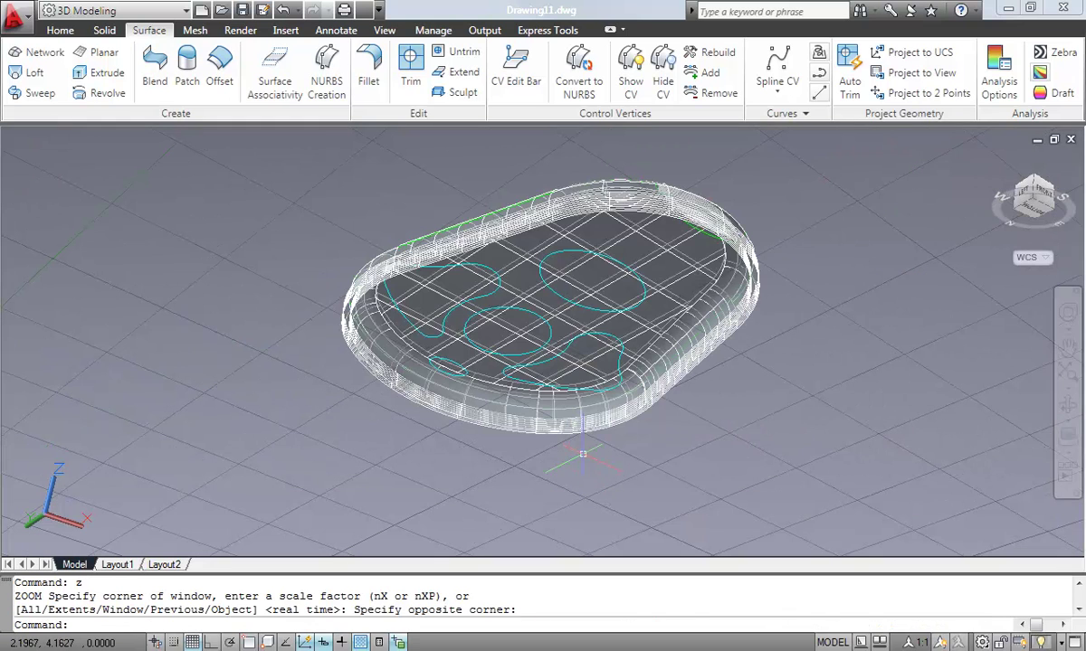
pyautogui.click(385, 30)
pyautogui.click(433, 53)
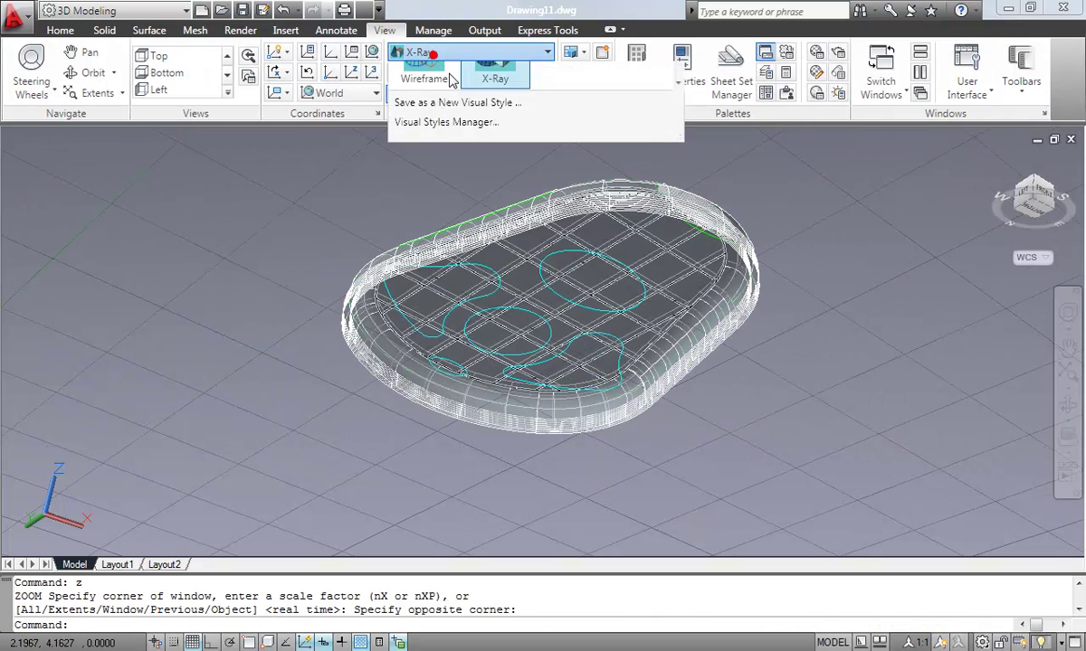
pyautogui.click(494, 86)
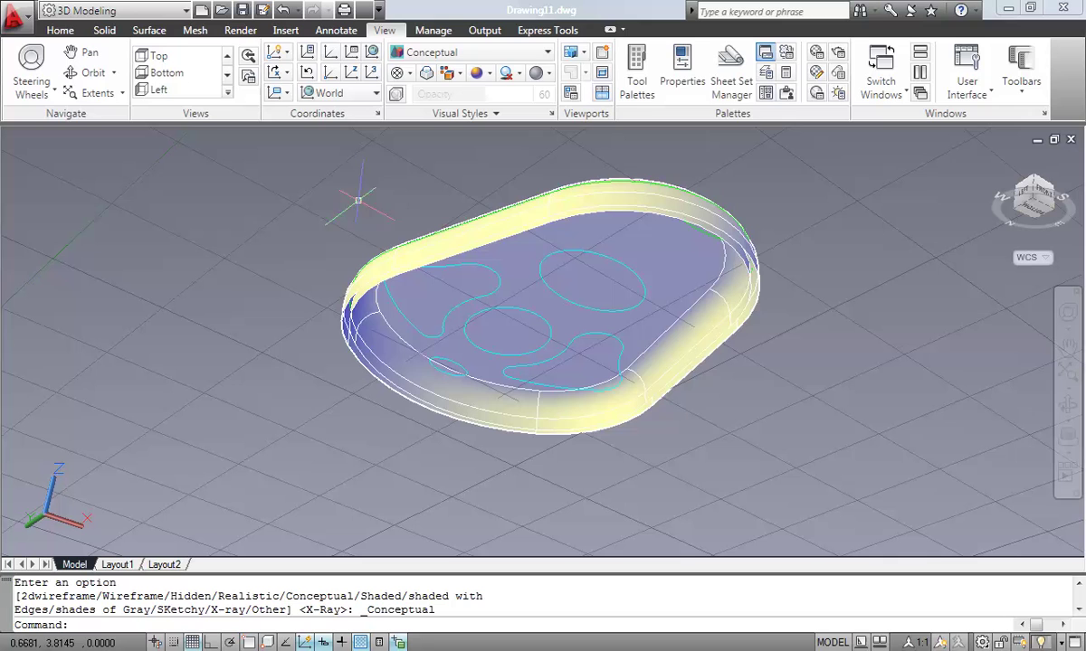
# - Start a Surface Blend and select the upper rim edges as the first edge set
pyautogui.click(149, 30)
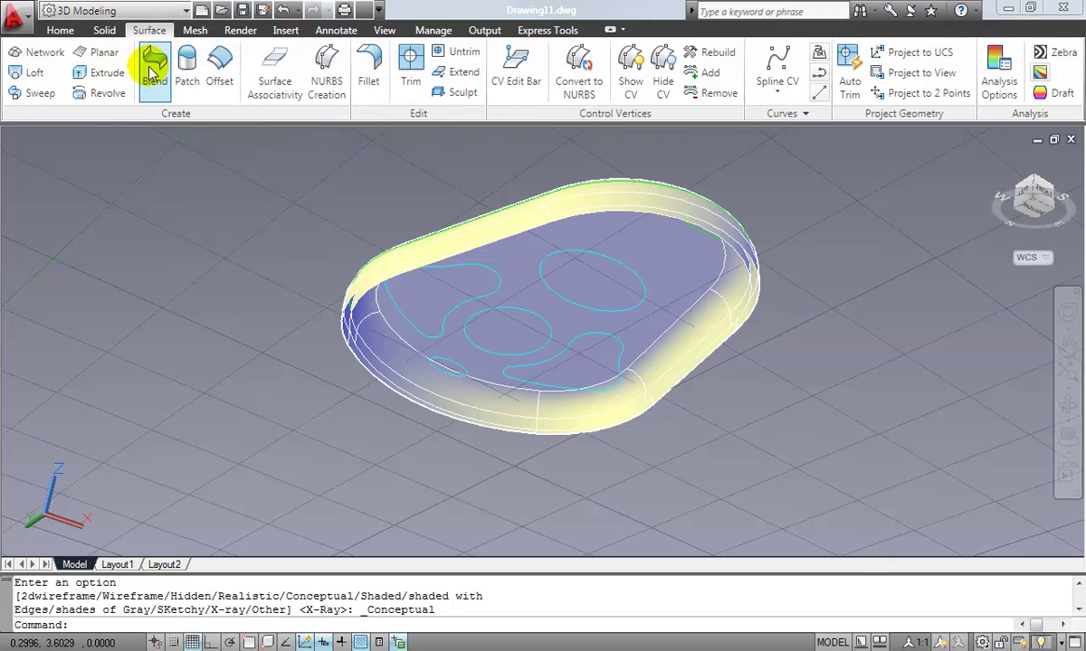
pyautogui.click(155, 65)
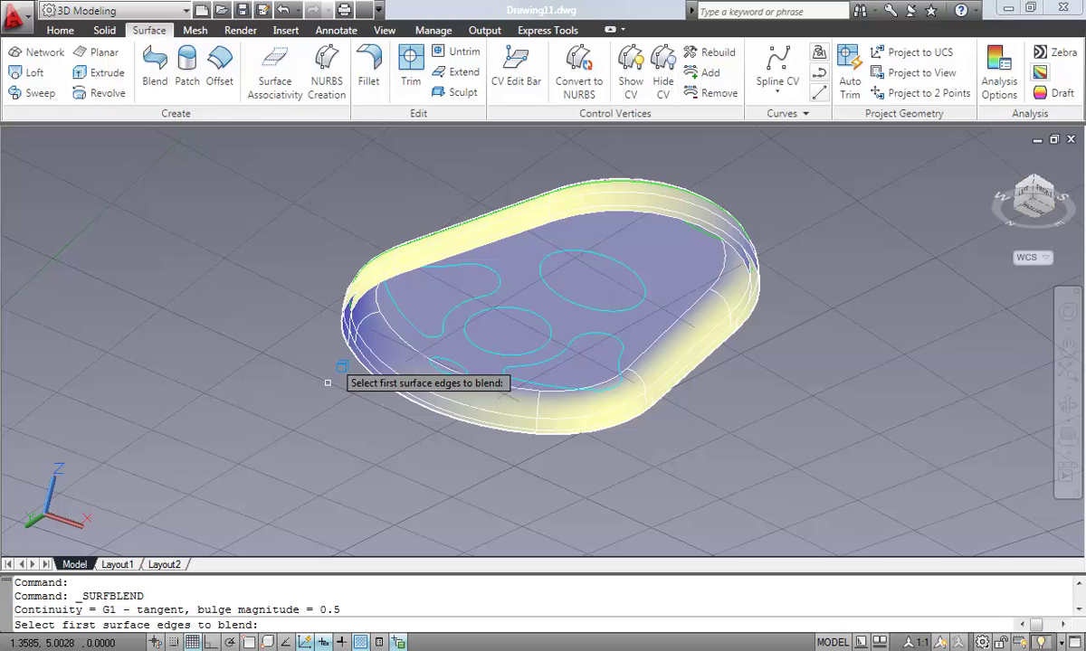
pyautogui.click(343, 316)
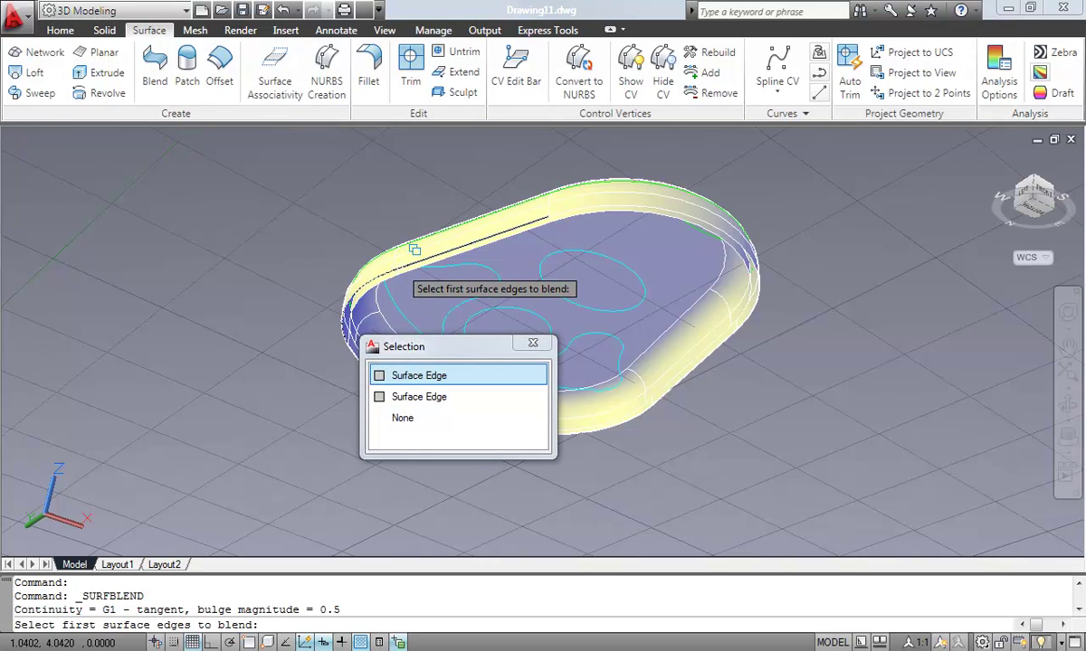
pyautogui.click(400, 266)
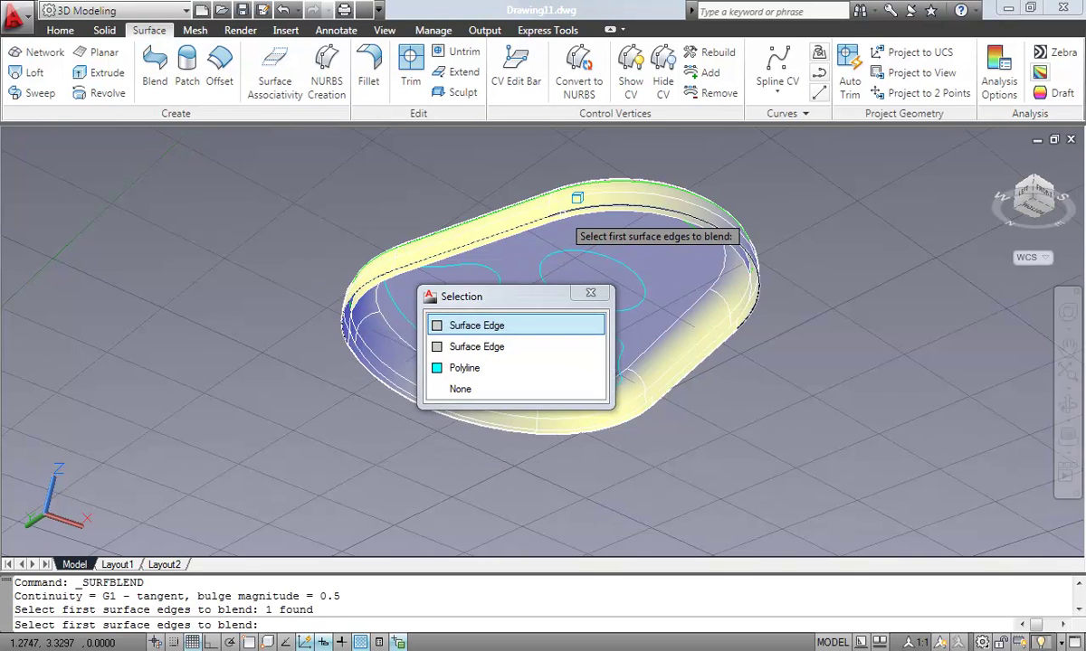
pyautogui.click(562, 214)
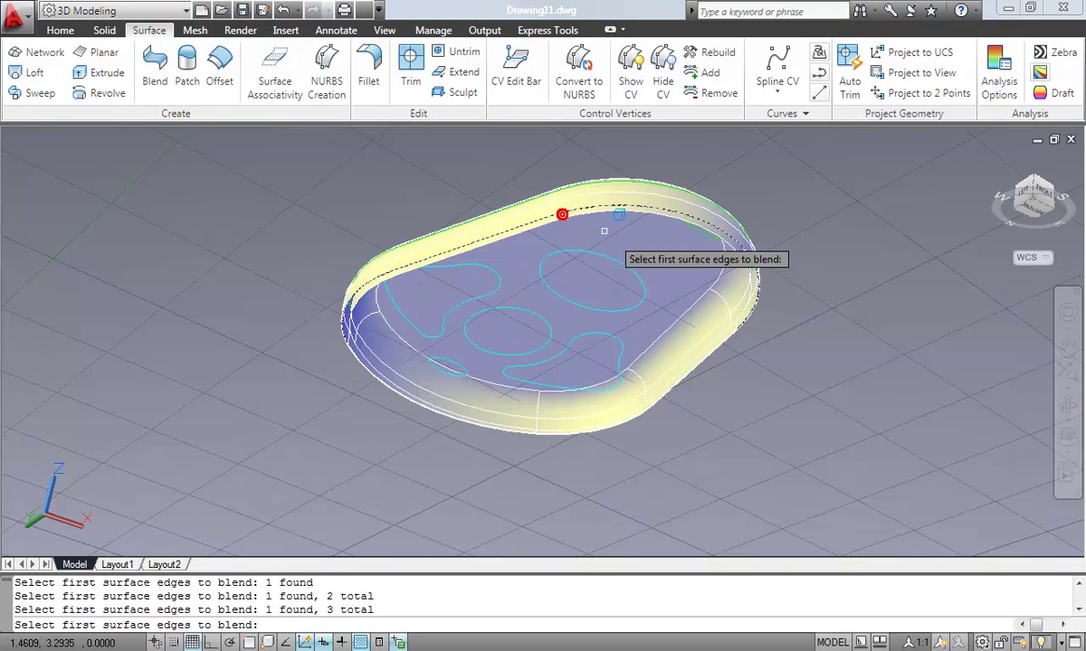
pyautogui.click(729, 338)
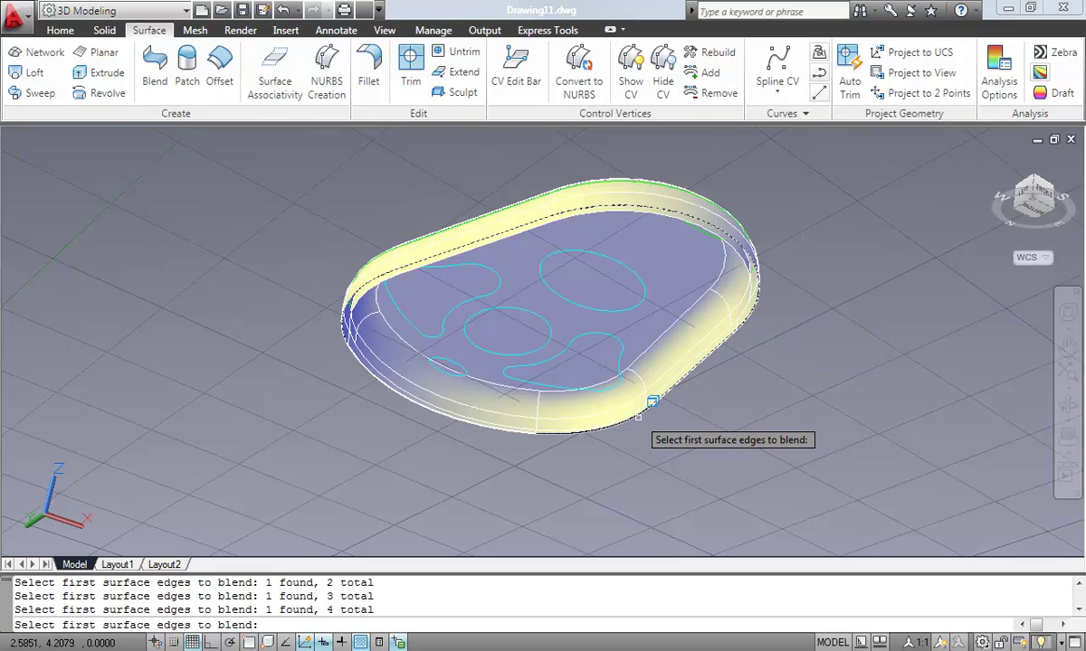
pyautogui.click(533, 413)
pyautogui.click(398, 432)
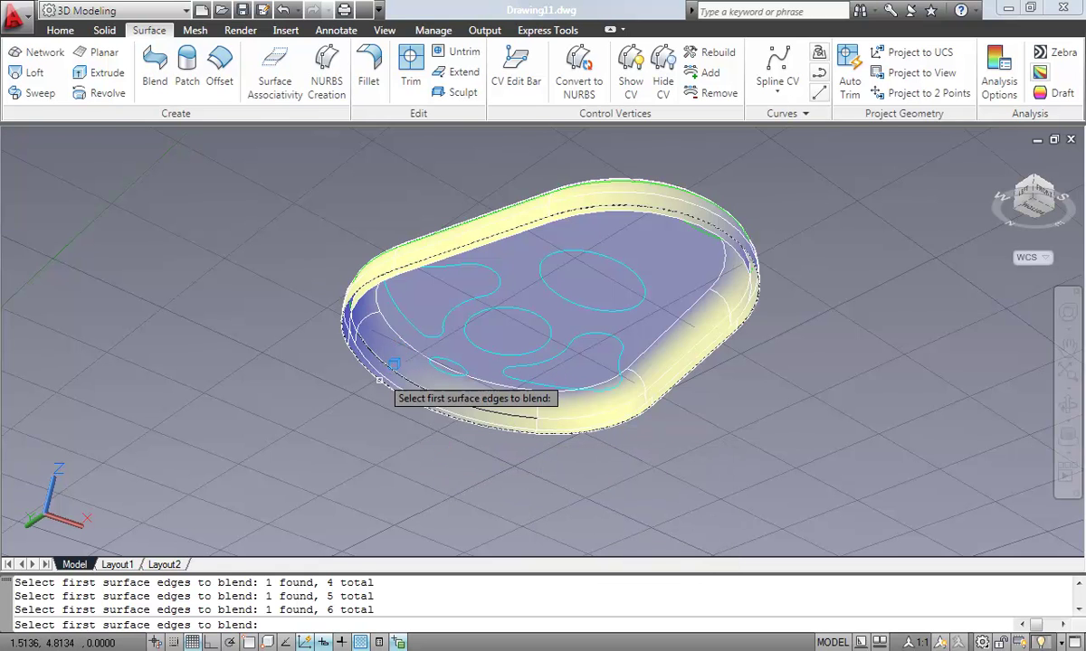
pyautogui.press('Return')
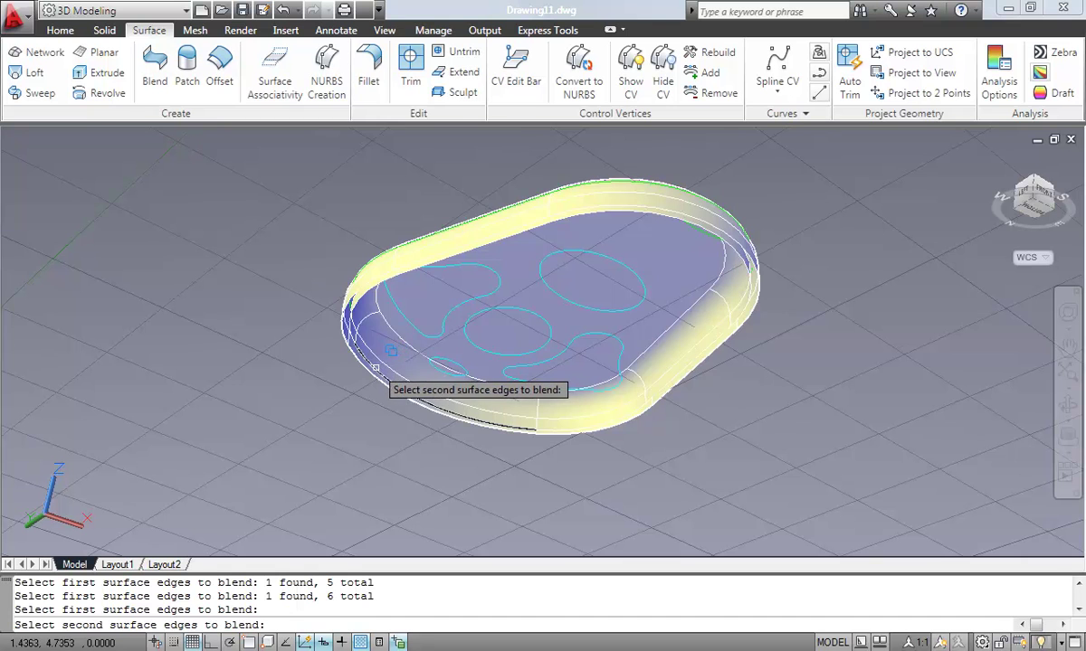
# - Select the lower rim edges, set both blend ends to Position (G0), and accept
pyautogui.click(392, 351)
pyautogui.click(354, 322)
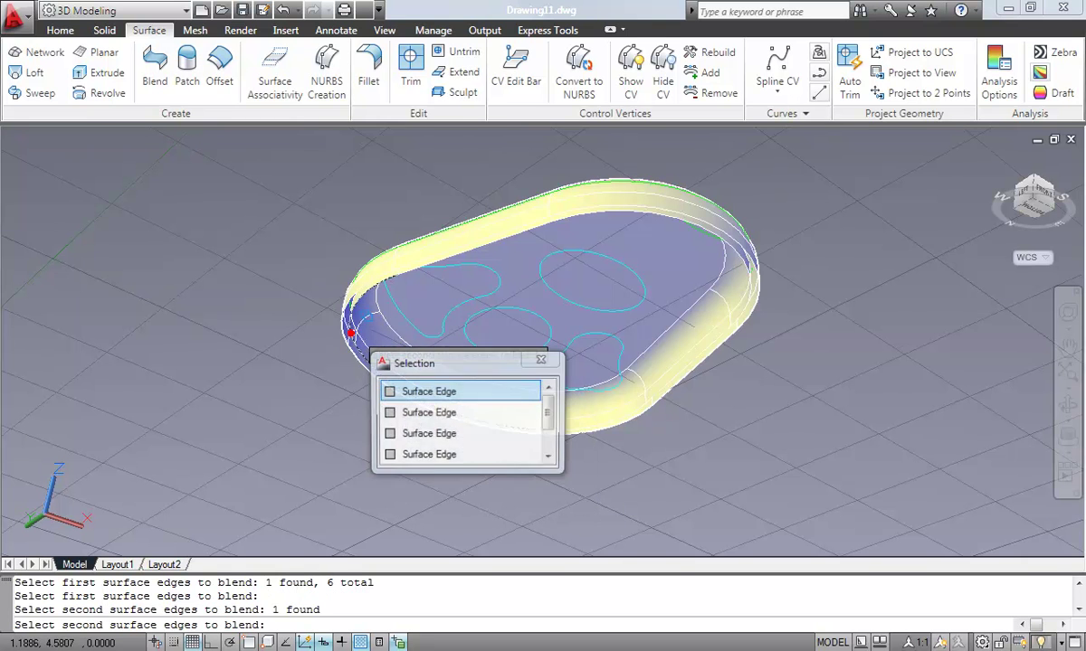
pyautogui.click(421, 253)
pyautogui.click(406, 269)
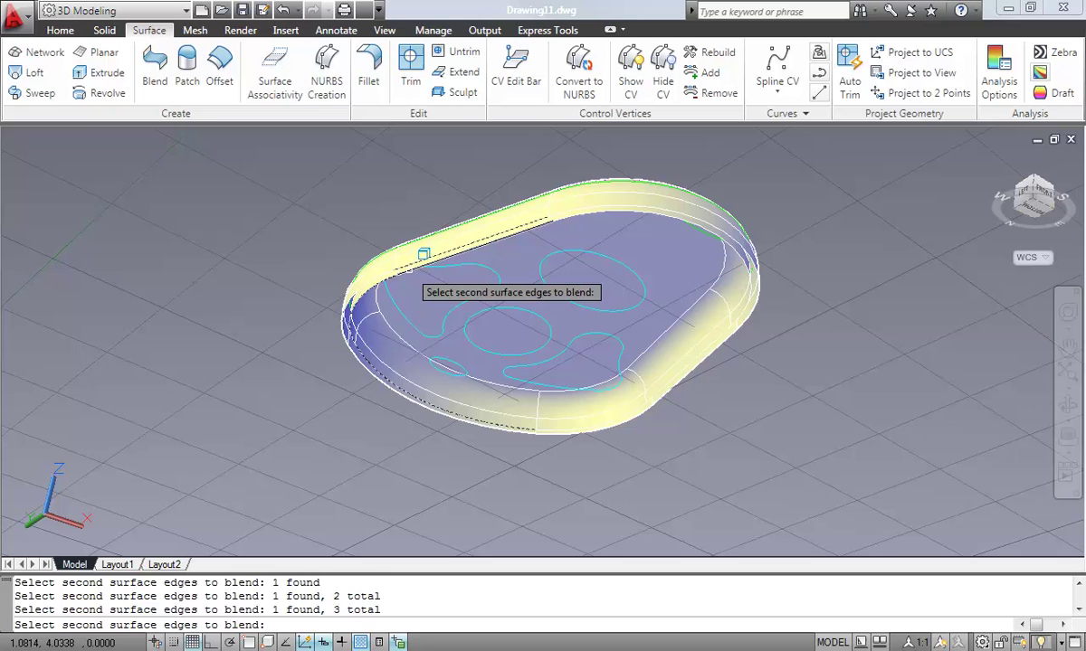
pyautogui.click(406, 267)
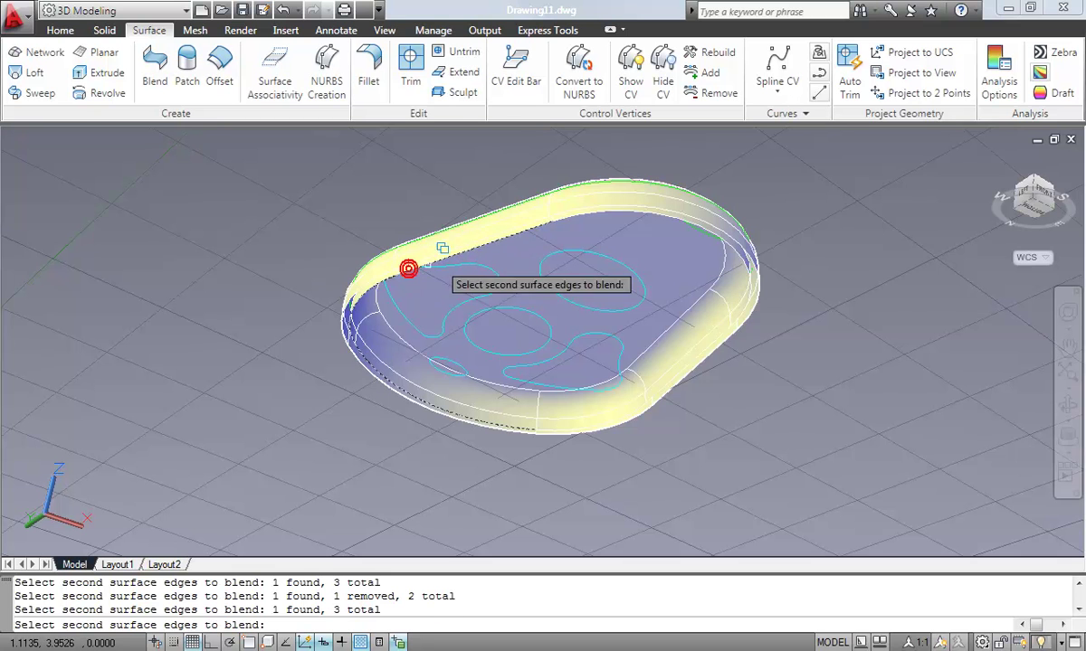
pyautogui.click(595, 199)
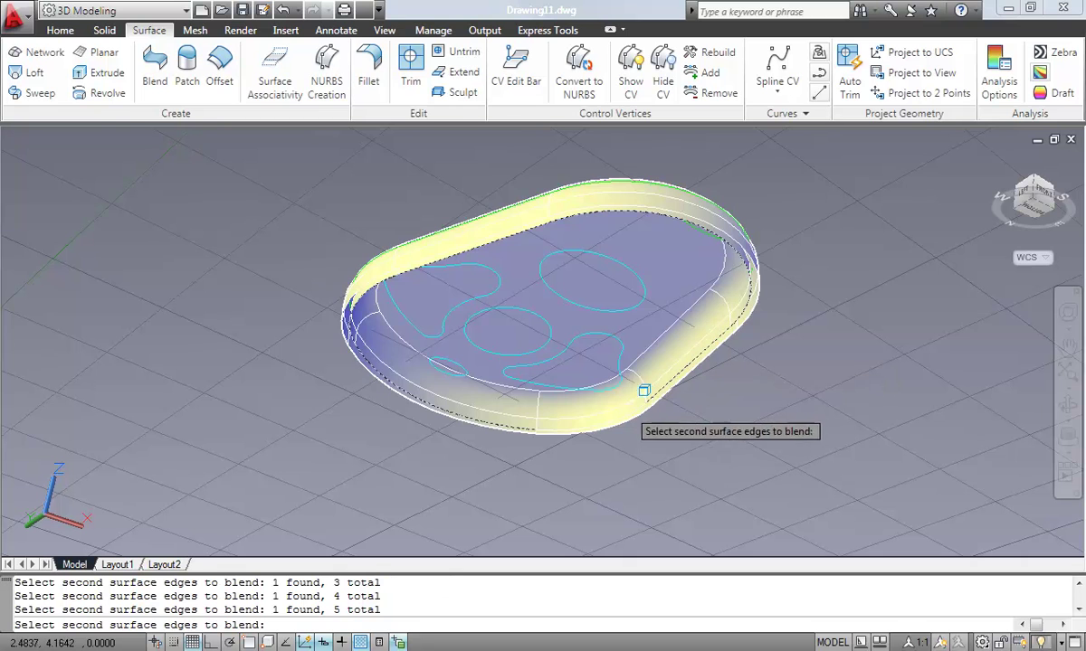
pyautogui.rightClick(625, 344)
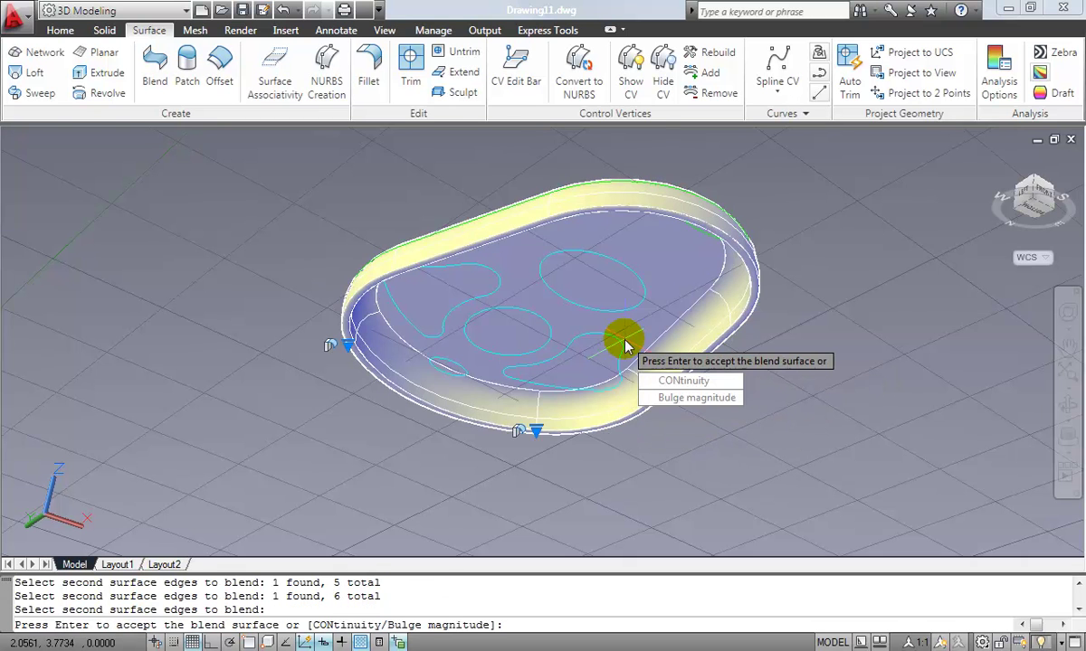
pyautogui.click(344, 344)
pyautogui.click(404, 358)
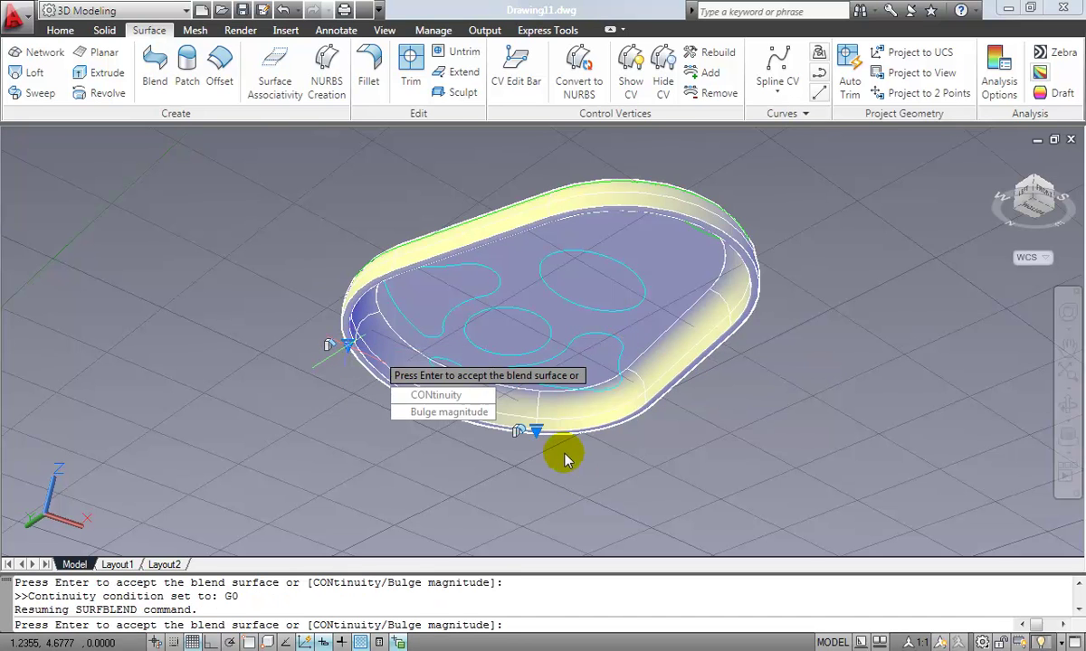
pyautogui.click(536, 429)
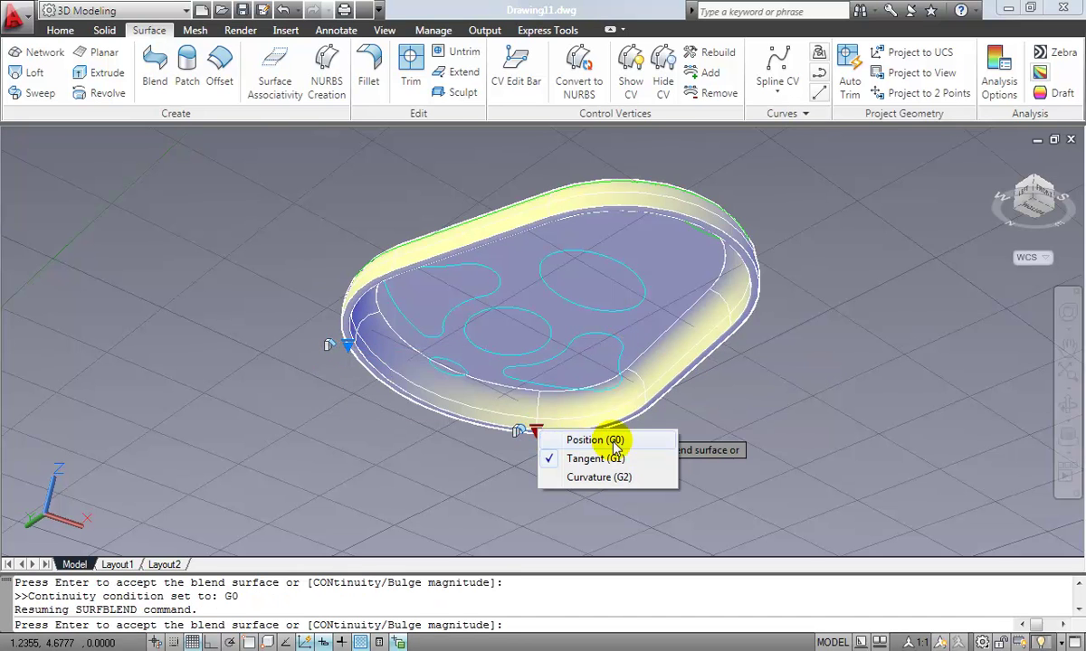
pyautogui.click(657, 441)
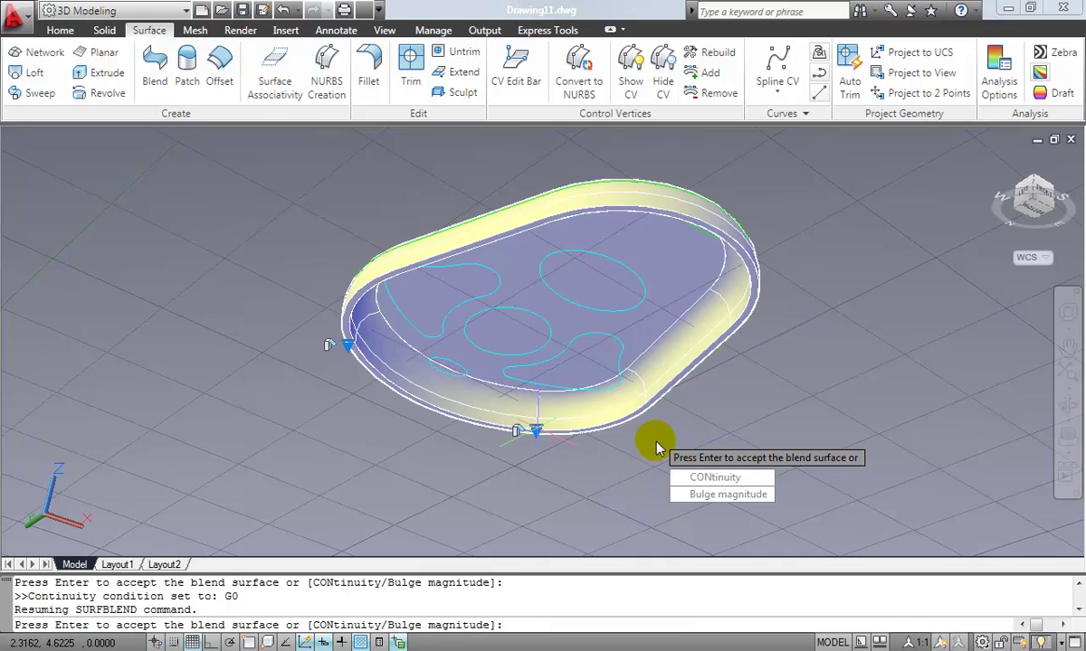
pyautogui.press('Return')
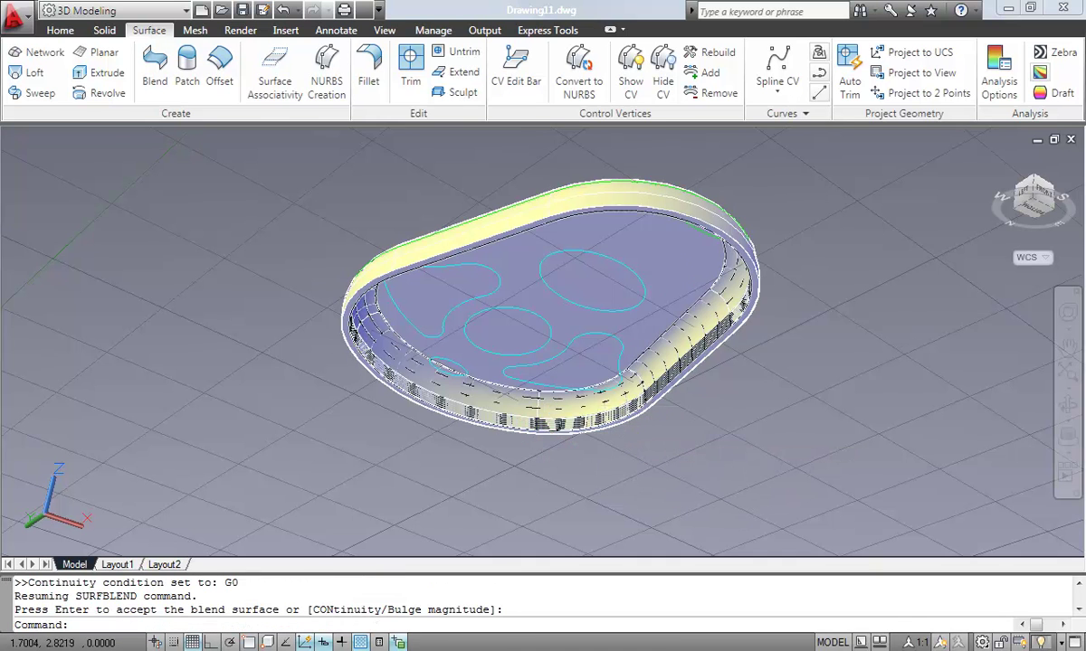
# - Return to the isometric view, switch to X-Ray visual style, and zoom in on the fob
pyautogui.click(1036, 181)
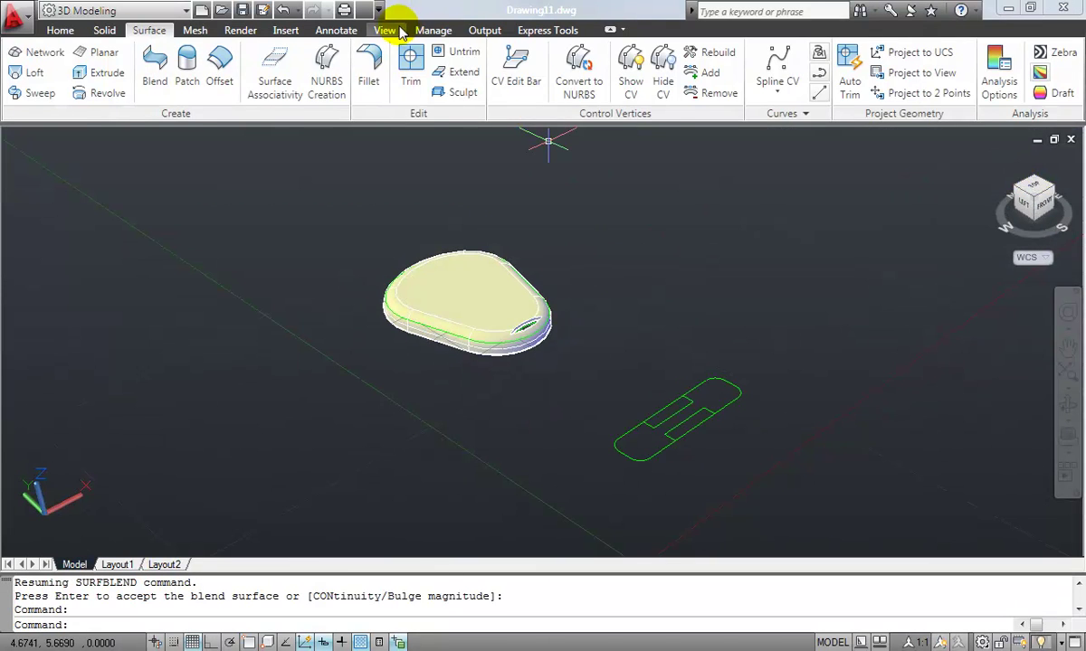
pyautogui.click(388, 30)
pyautogui.click(451, 52)
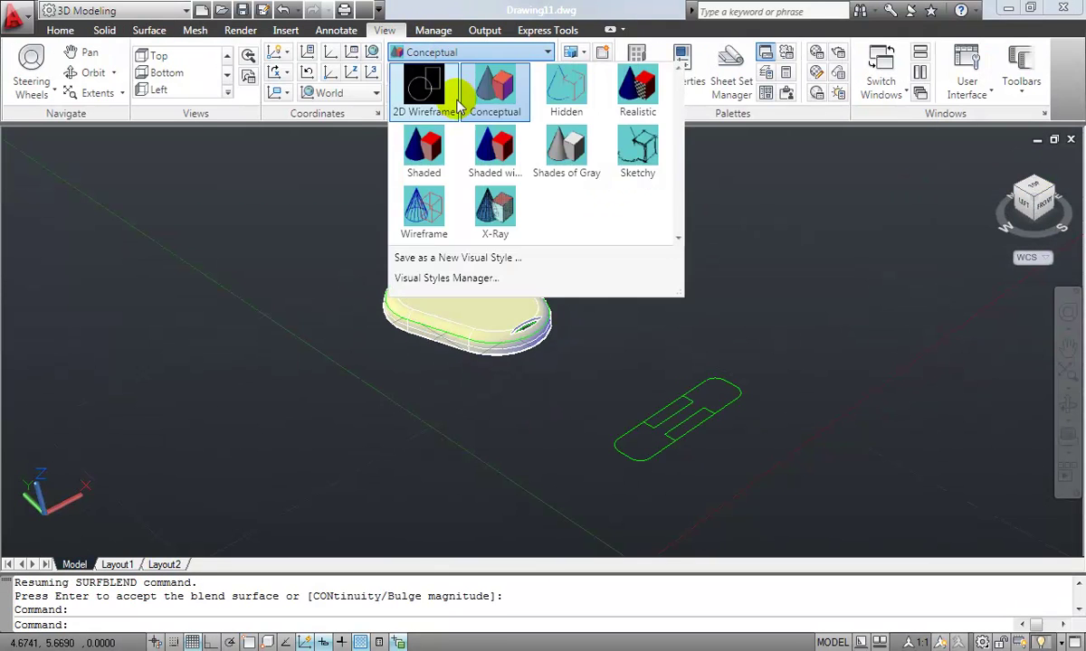
pyautogui.click(493, 212)
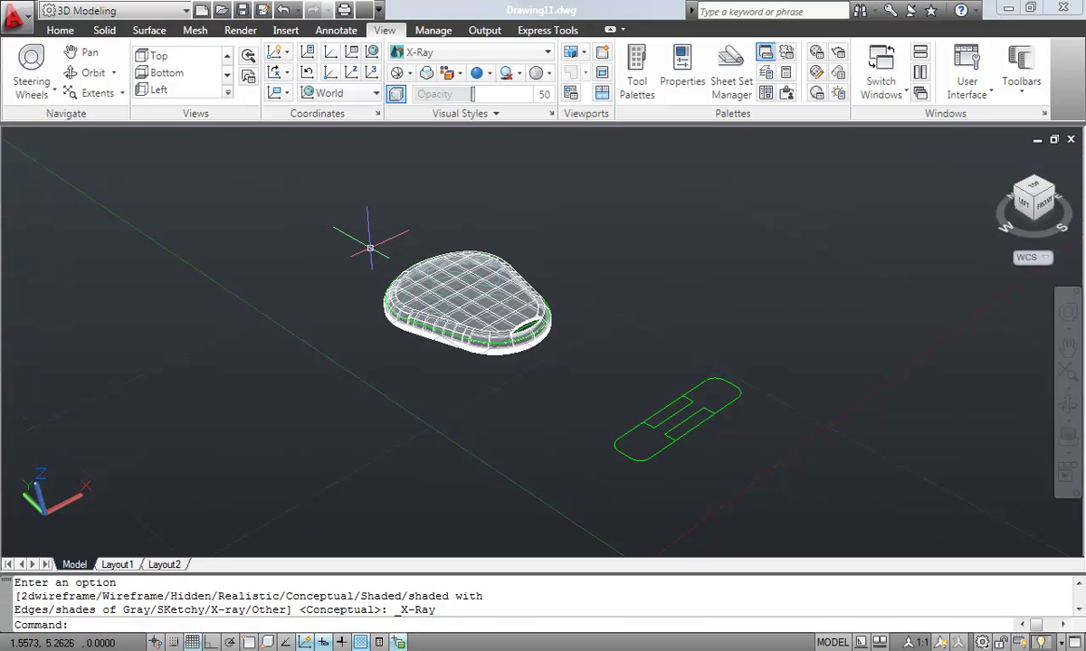
pyautogui.write('z')
pyautogui.press('Return')
pyautogui.click(315, 194)
pyautogui.click(660, 437)
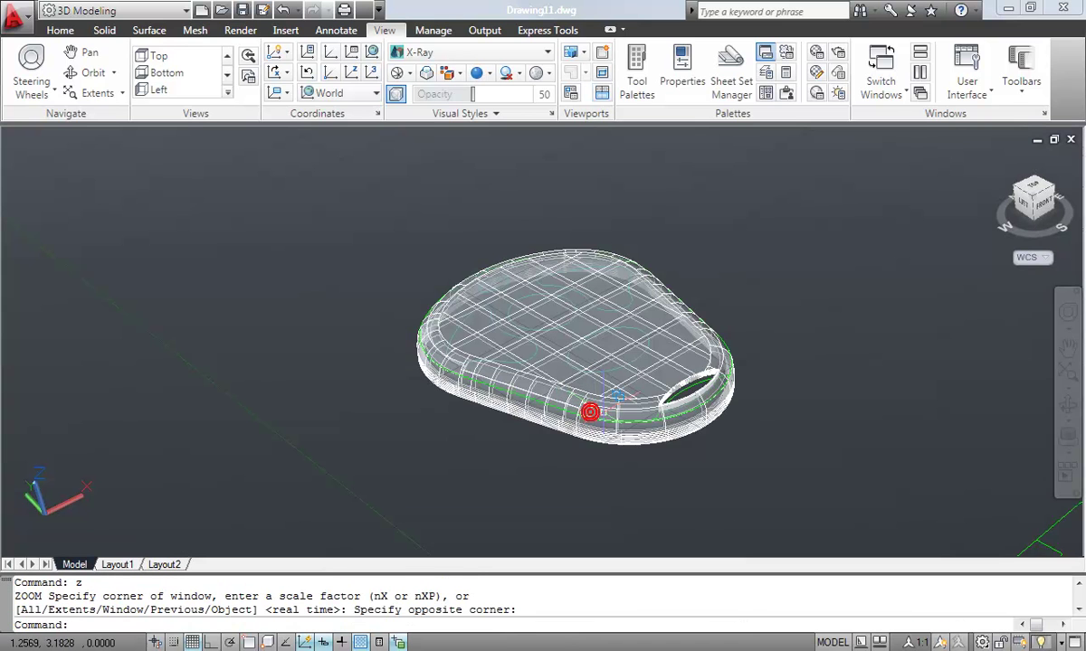
# - Sculpt all the window-selected fob surfaces into one solid
pyautogui.click(150, 31)
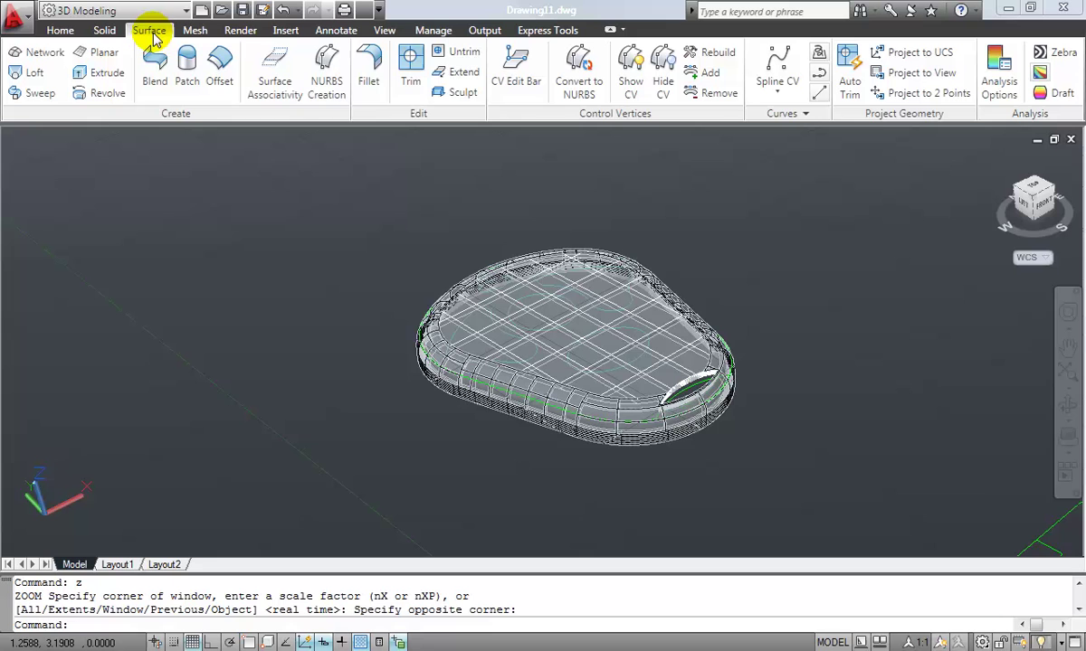
pyautogui.click(463, 93)
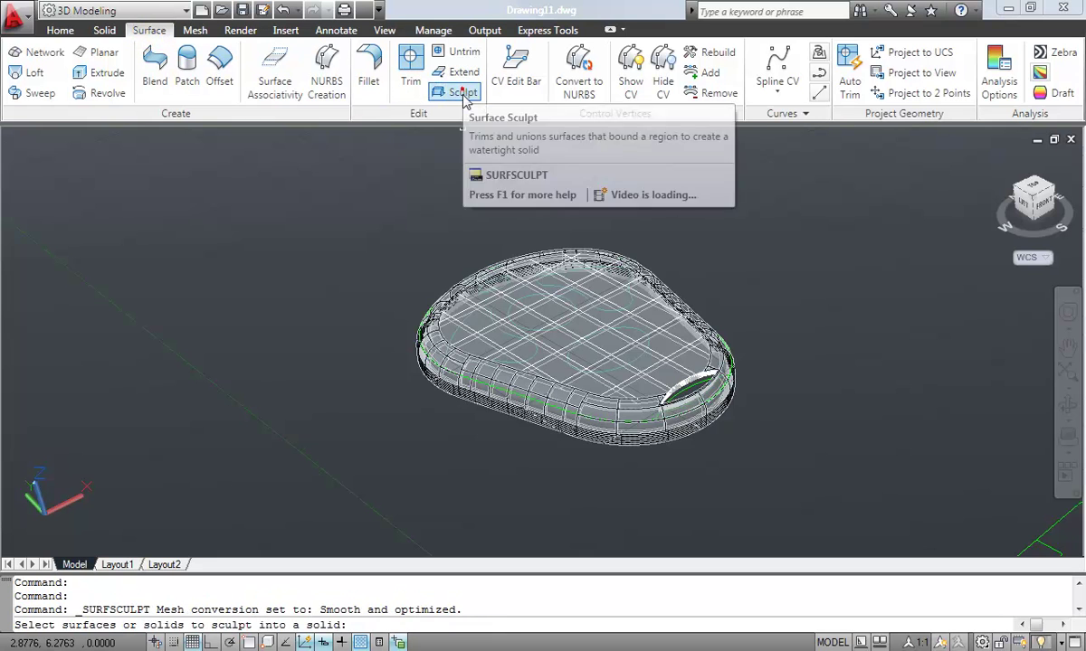
pyautogui.click(309, 168)
pyautogui.click(920, 512)
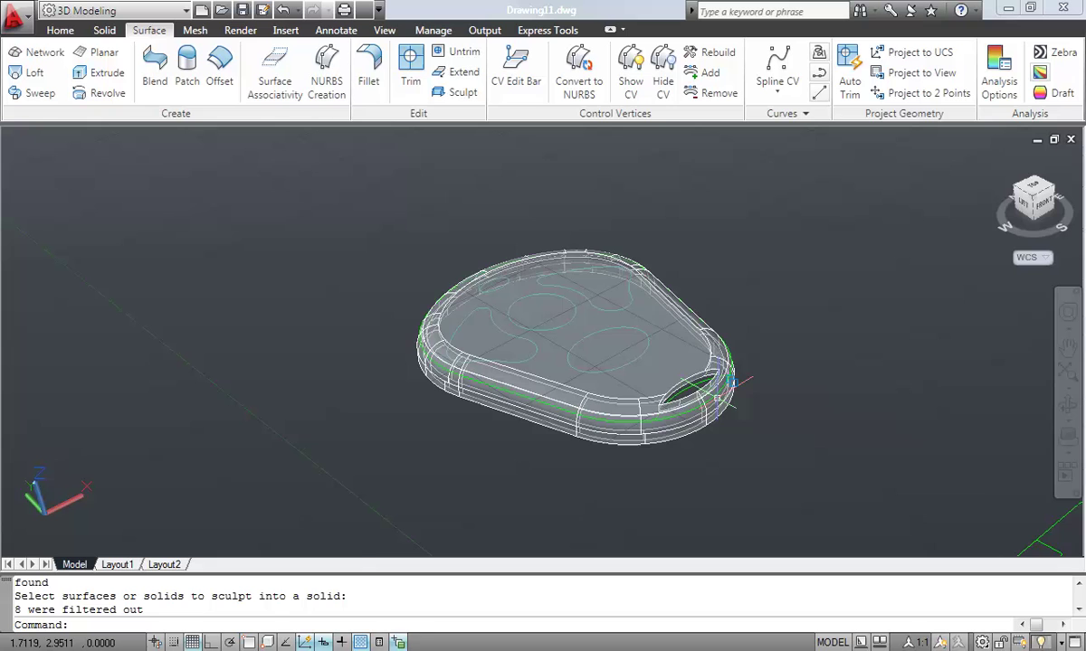
# - Verify with Quick Properties that the fob body is now a 3D solid
pyautogui.click(378, 642)
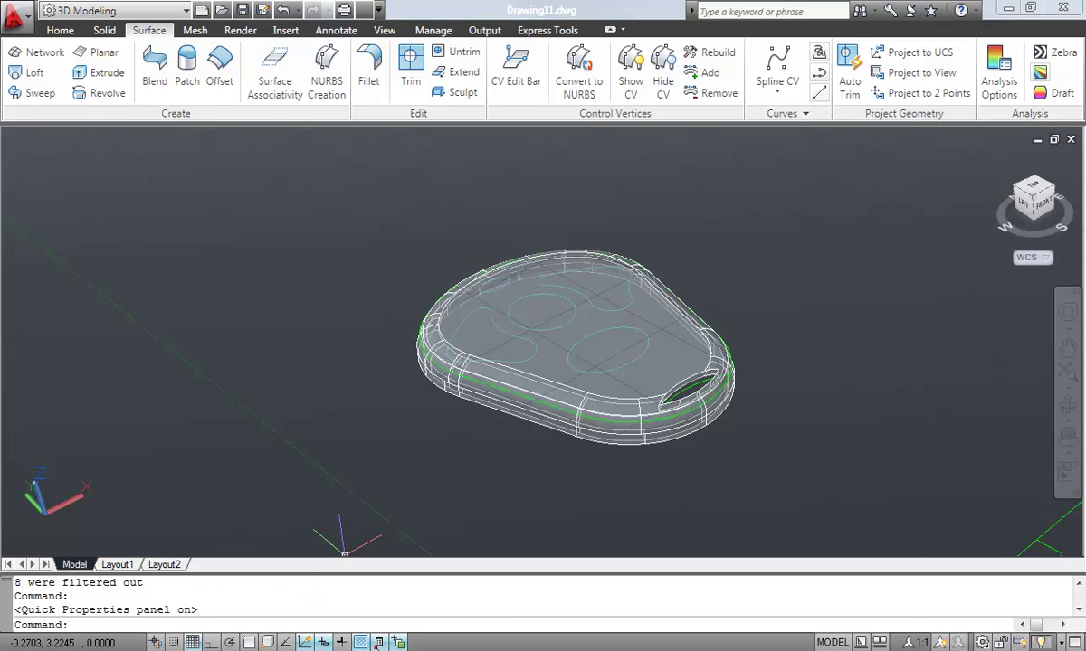
pyautogui.click(525, 366)
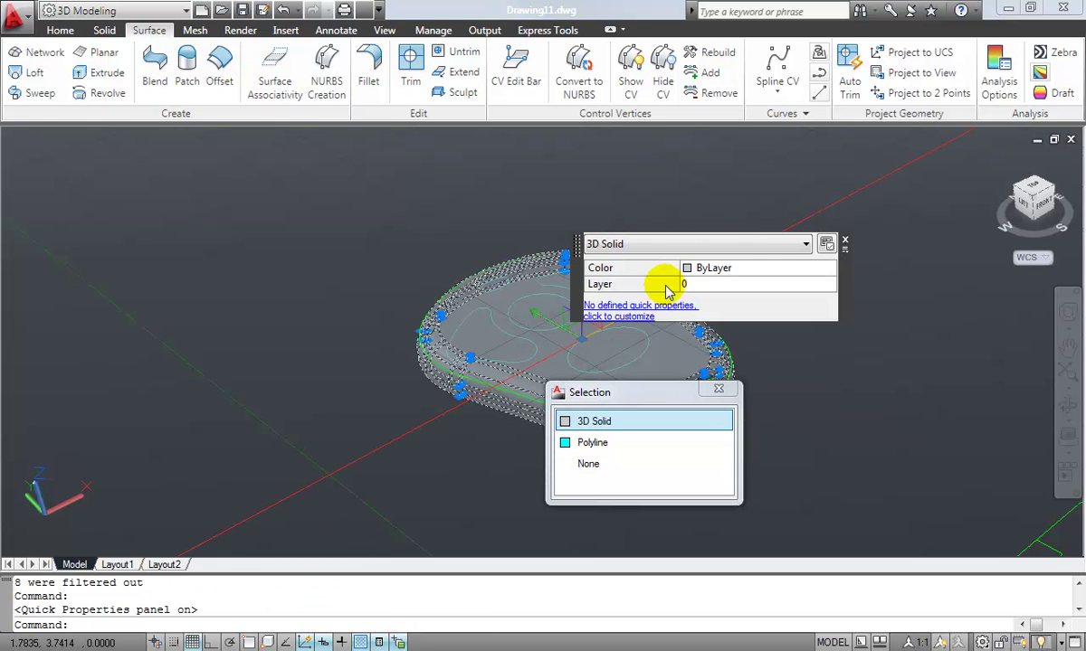
pyautogui.click(593, 443)
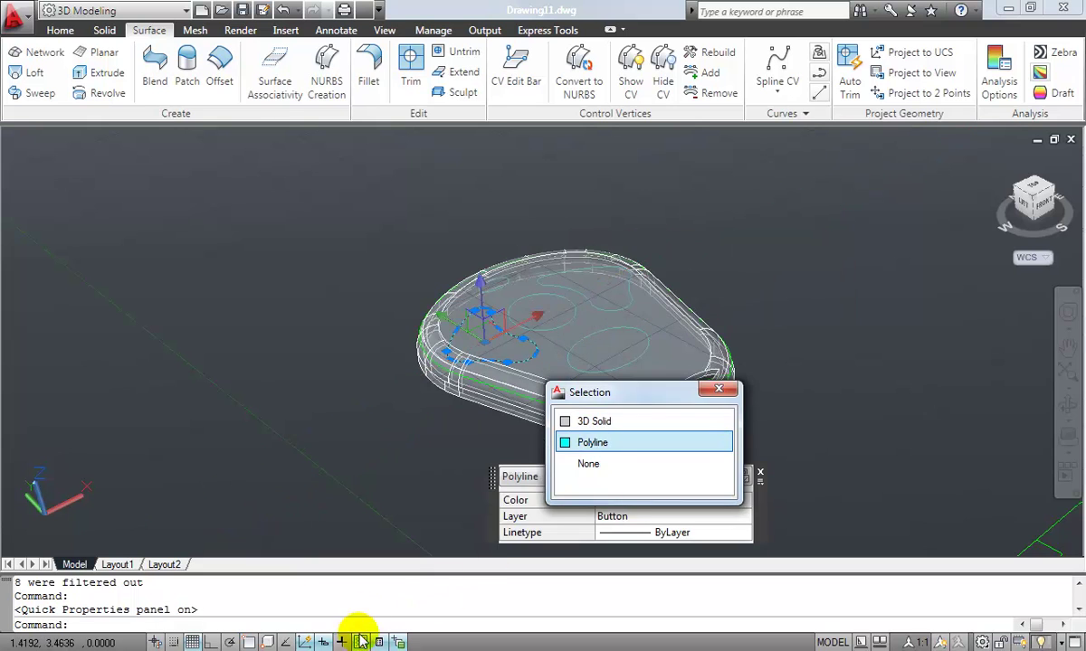
pyautogui.click(378, 642)
pyautogui.press('Escape')
pyautogui.press('Escape')
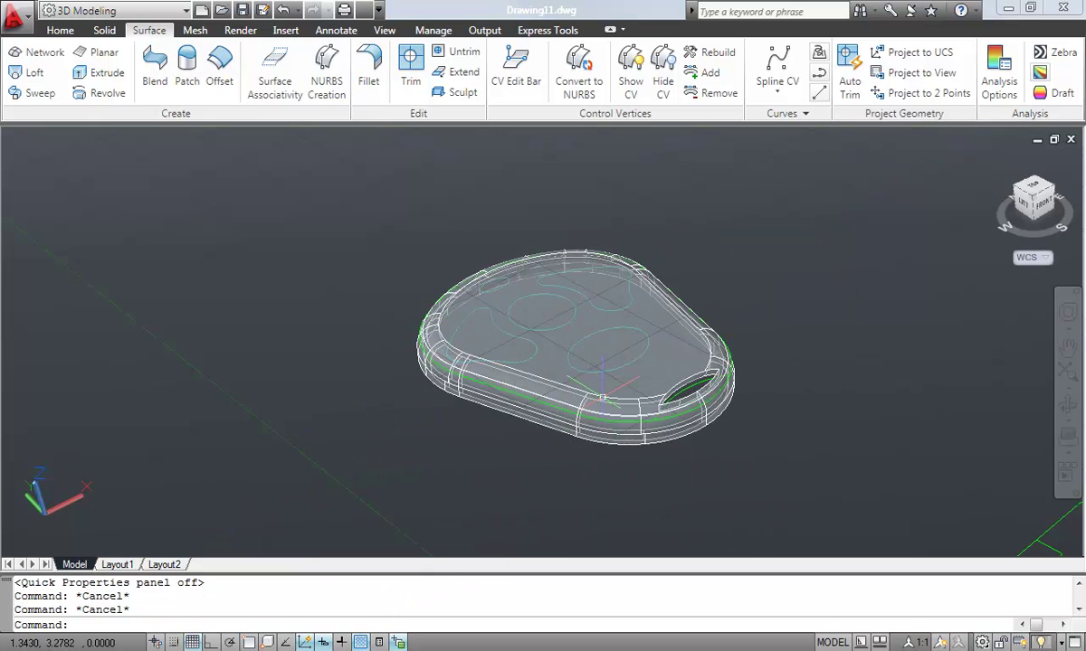
# - Switch to the Left view with parallel projection
pyautogui.press('Escape')
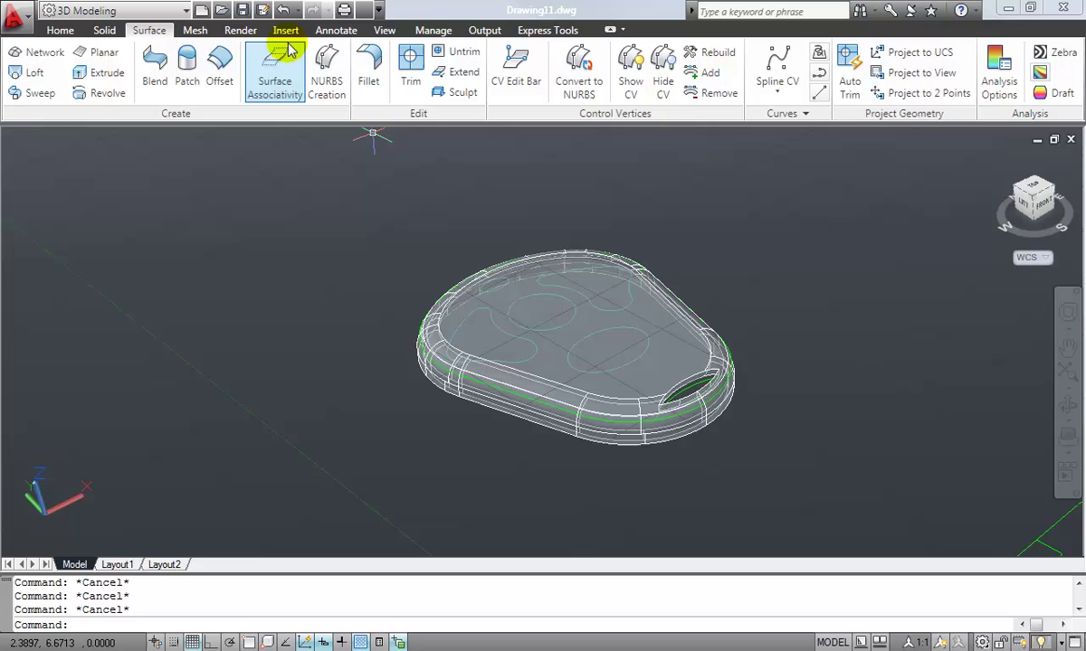
pyautogui.click(388, 30)
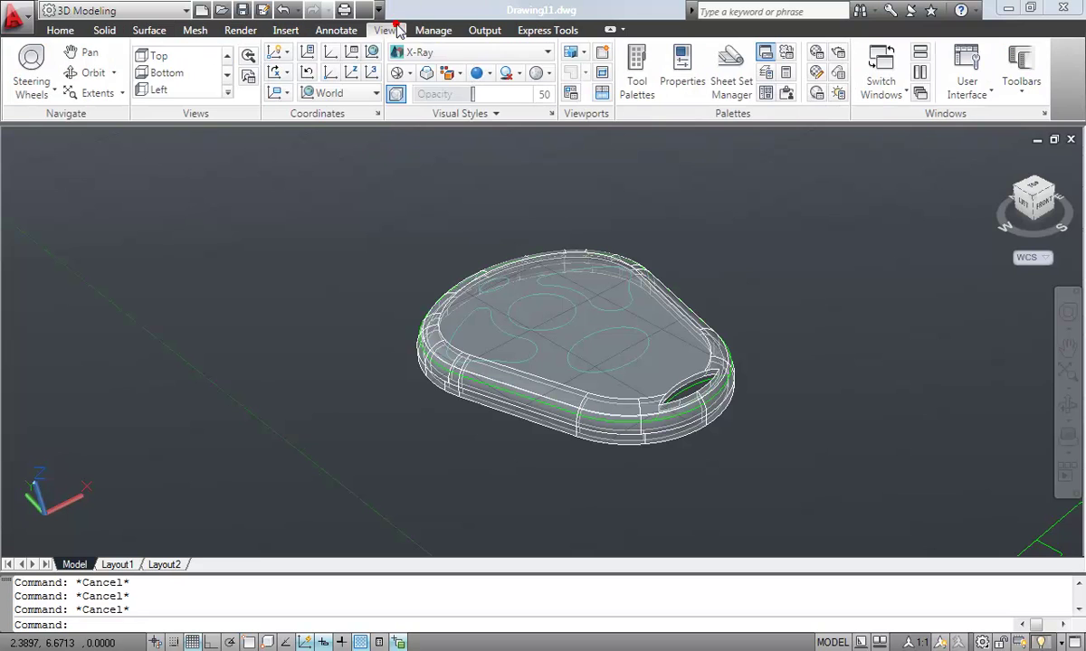
pyautogui.click(159, 89)
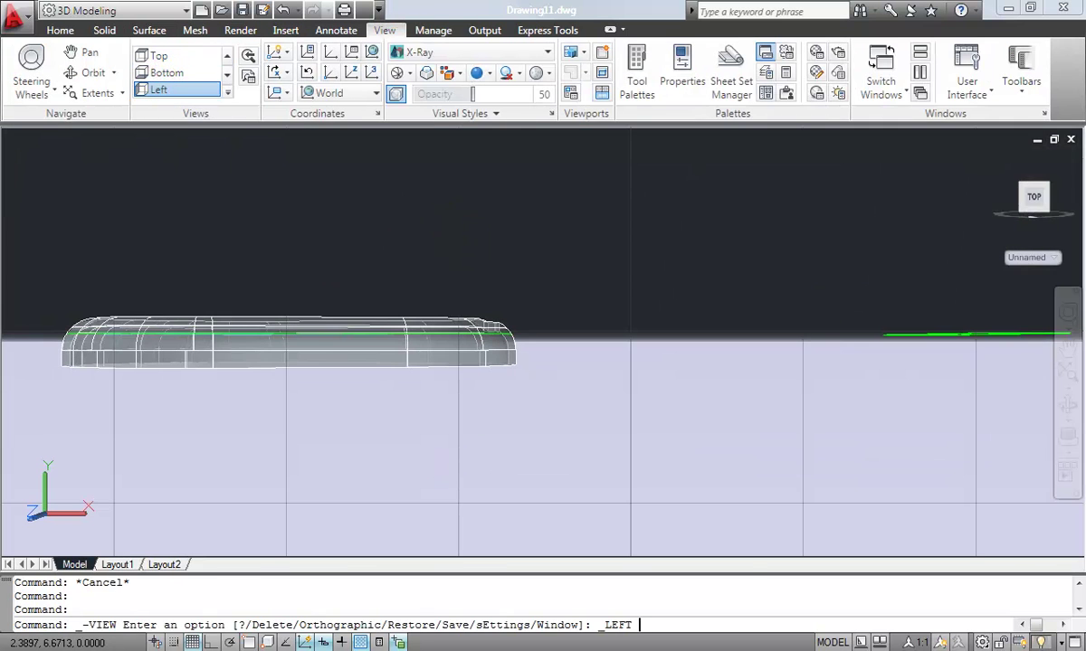
pyautogui.rightClick(1027, 201)
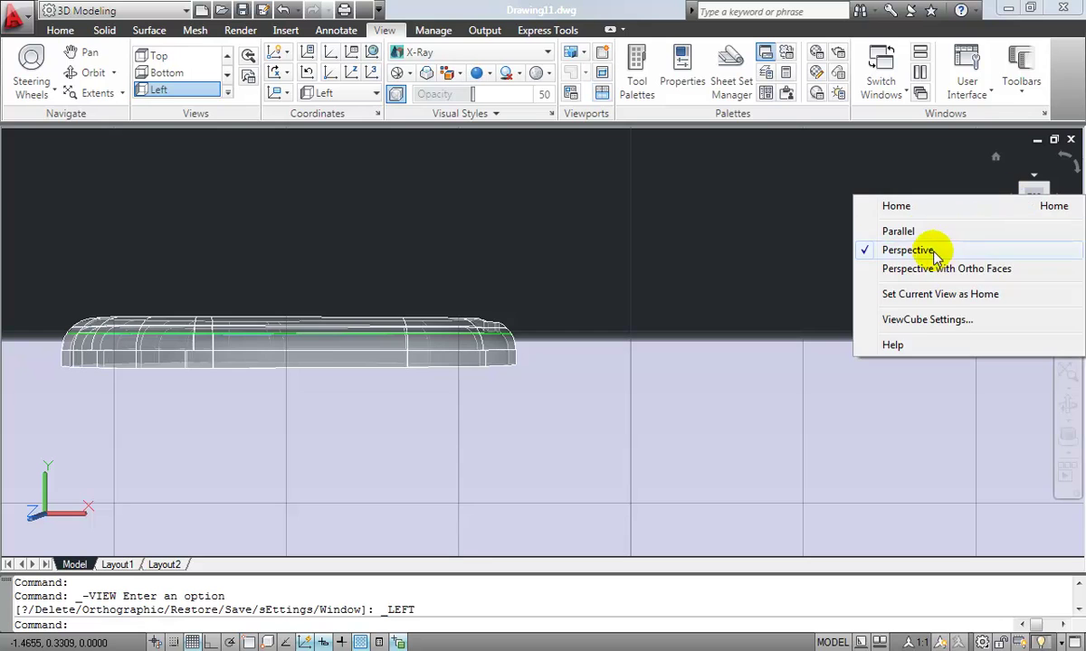
pyautogui.click(907, 229)
# - Mirror the fob solid about its flat base with Nearest snap and Ortho, keeping the original
pyautogui.write('mi')
pyautogui.press('Return')
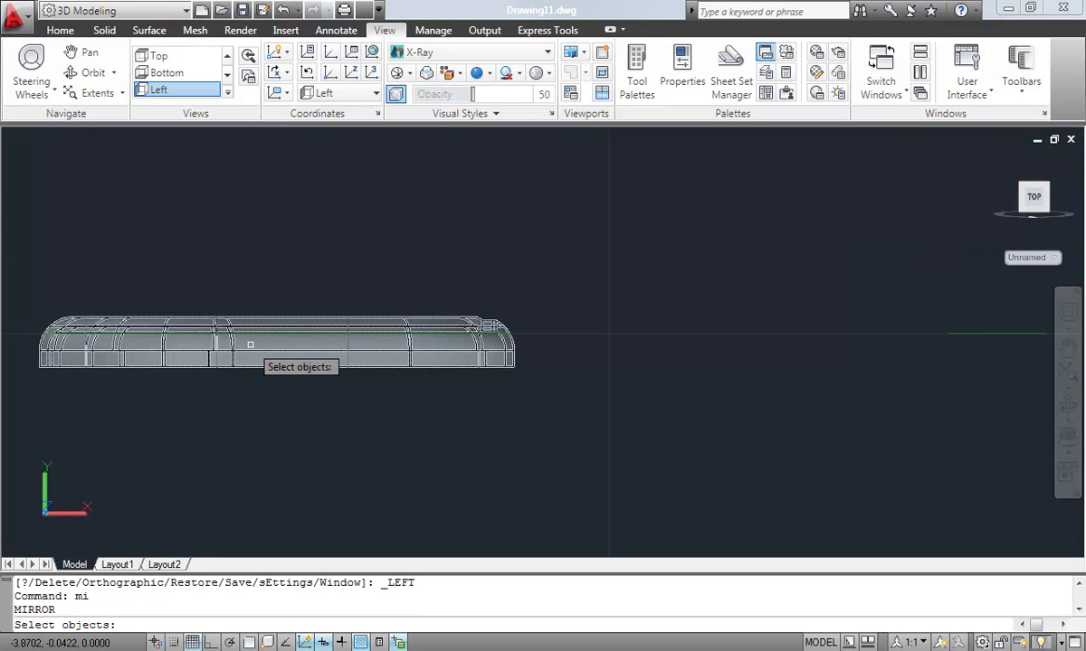
pyautogui.click(245, 344)
pyautogui.press('Return')
pyautogui.write('nea')
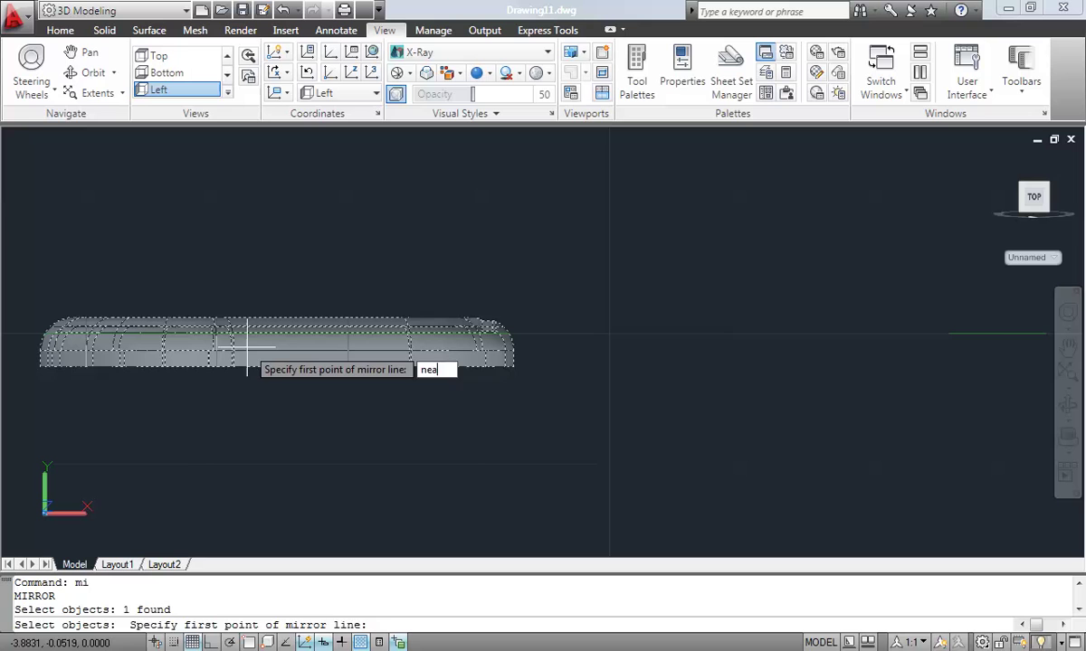
pyautogui.press('Return')
pyautogui.click(279, 367)
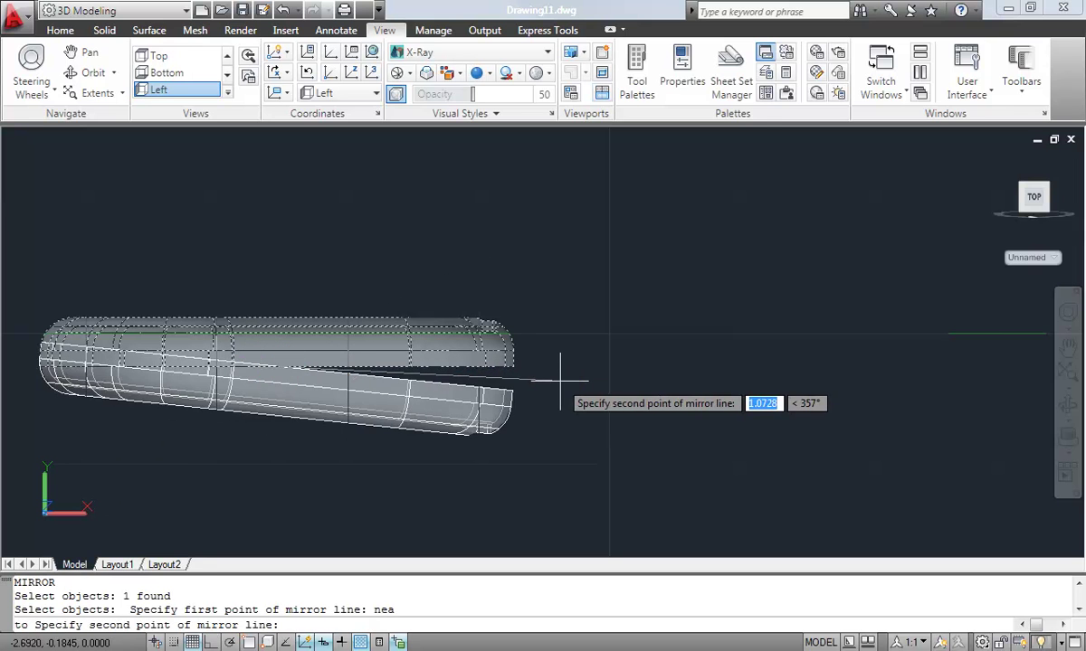
pyautogui.press('F8')
pyautogui.click(573, 382)
pyautogui.press('Return')
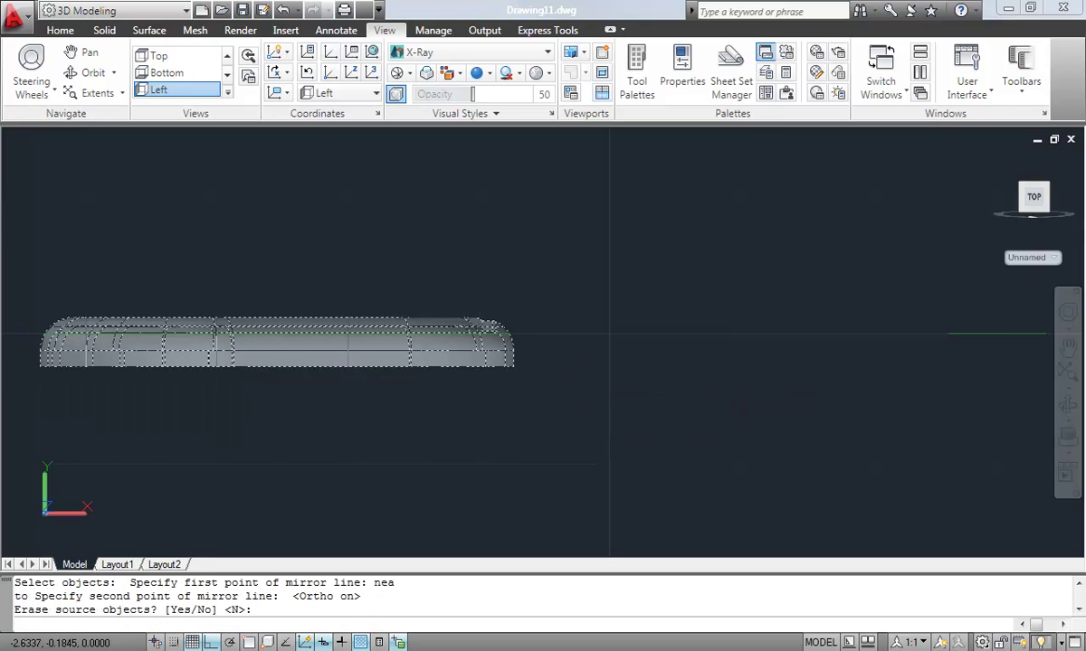
pyautogui.click(205, 56)
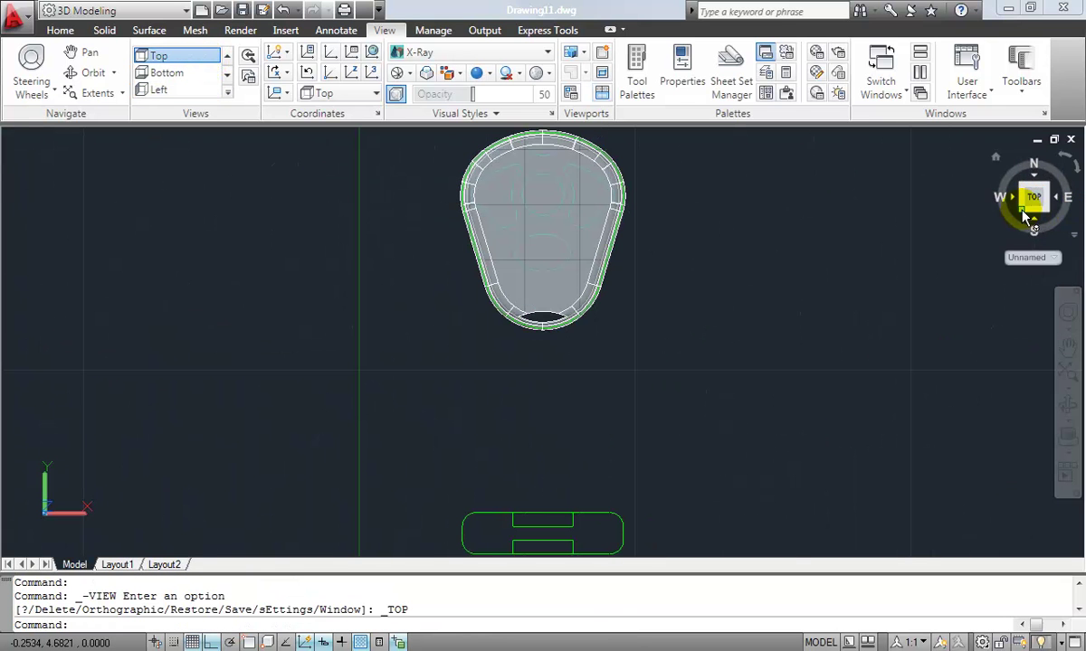
# - Turn to an isometric view and zoom in closely on the fob body
pyautogui.click(1024, 214)
pyautogui.write('z')
pyautogui.press('Return')
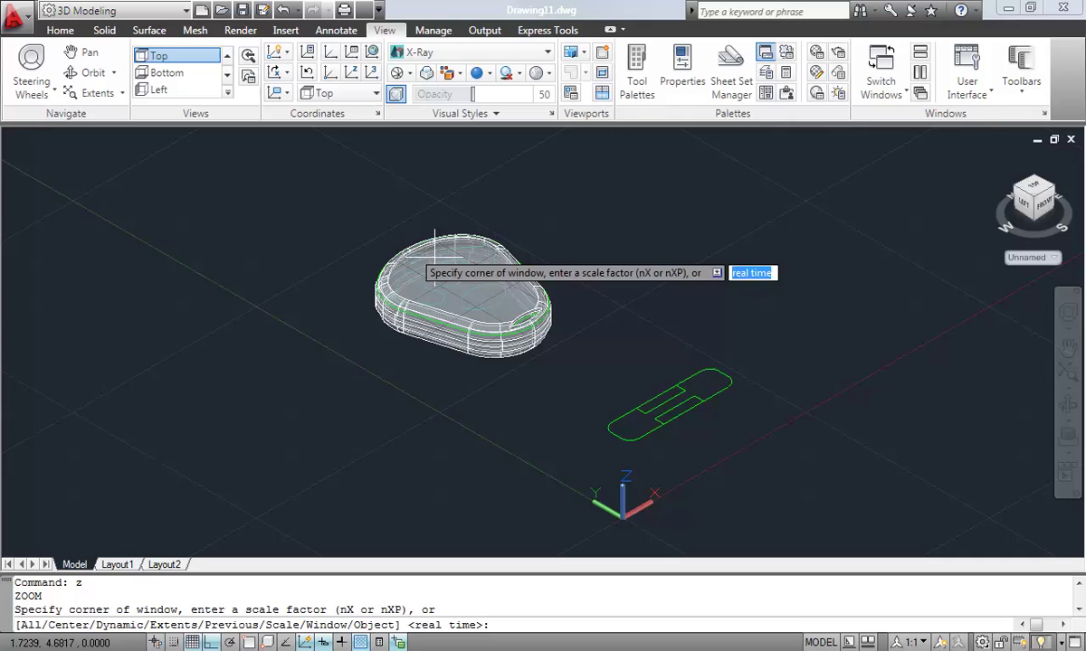
pyautogui.click(335, 206)
pyautogui.click(627, 393)
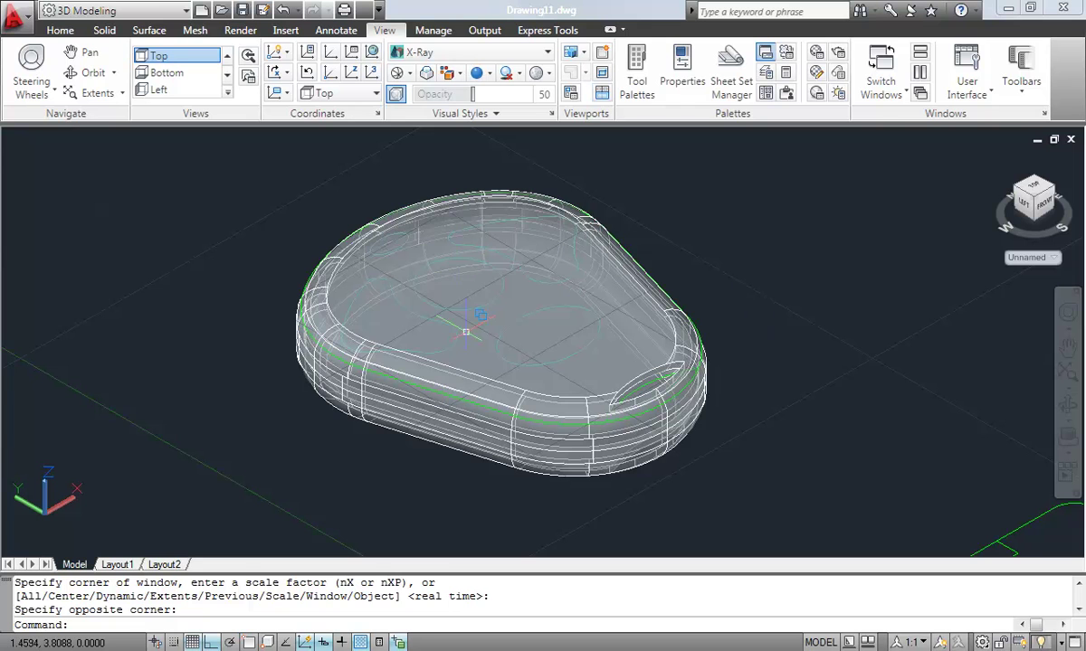
# - Start COPY and select the five button outlines: two ellipses, a circle and two polylines
pyautogui.write('c')
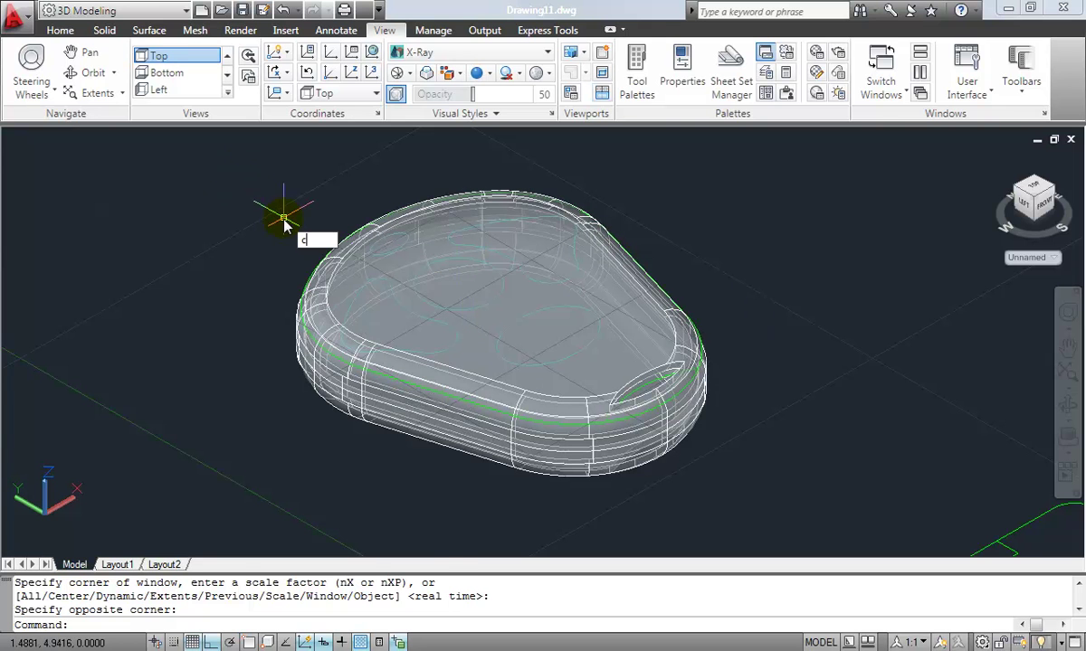
pyautogui.write('p')
pyautogui.press('Return')
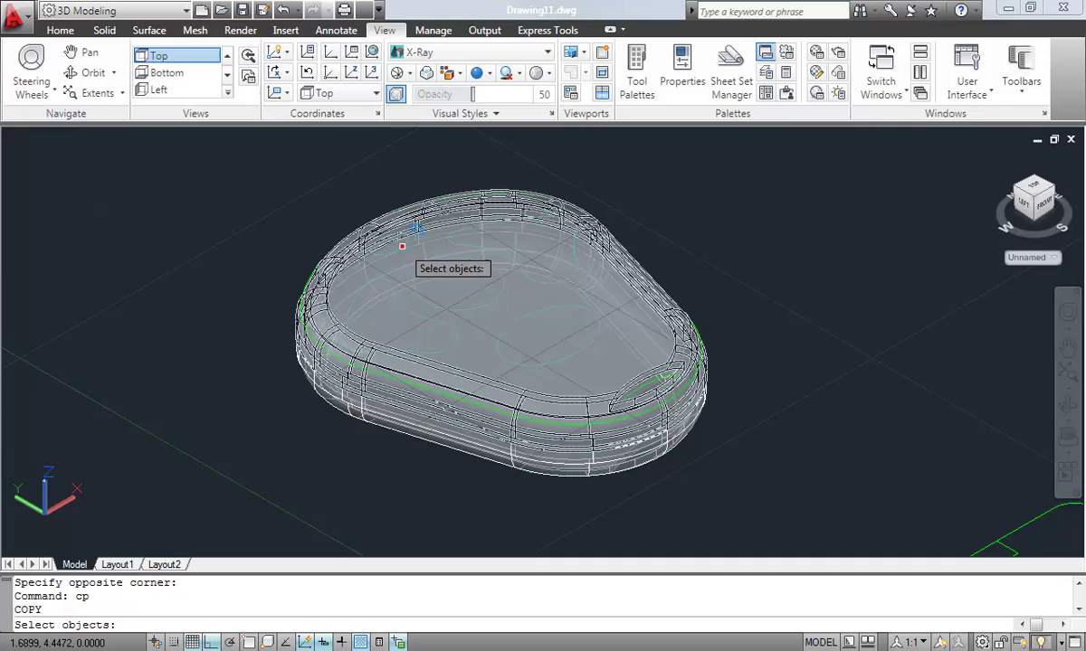
pyautogui.click(379, 232)
pyautogui.click(474, 328)
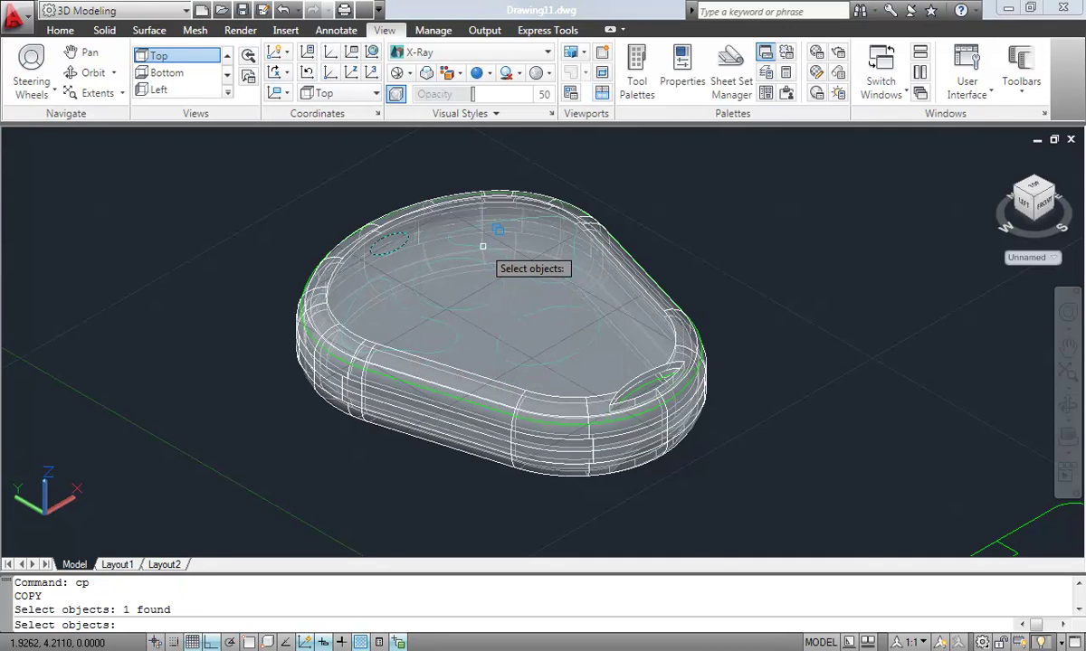
pyautogui.click(485, 241)
pyautogui.click(546, 326)
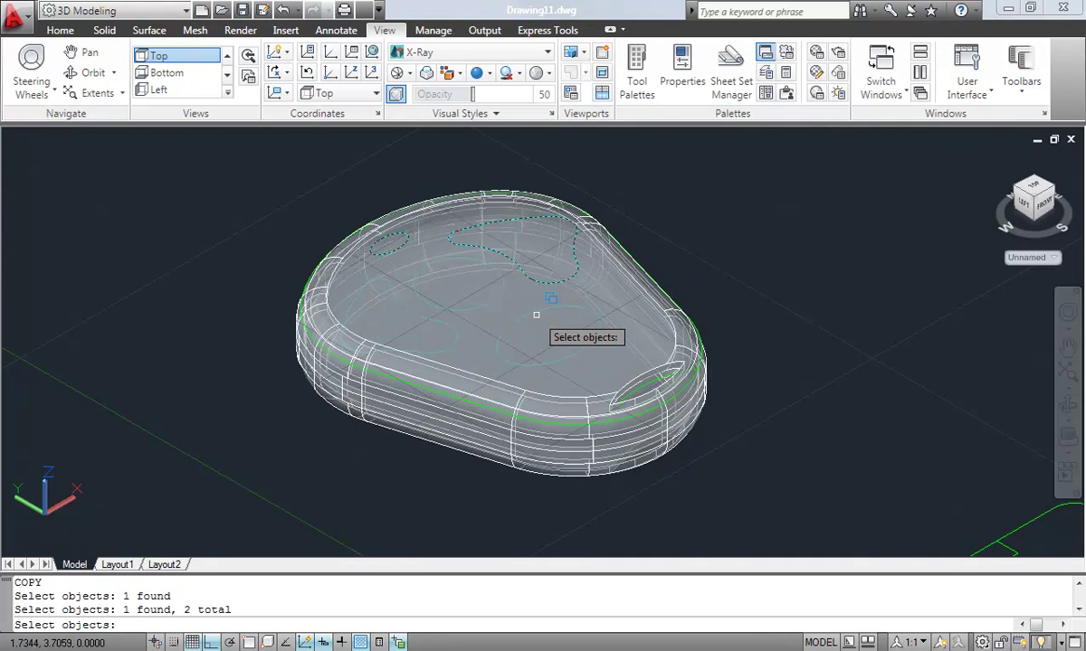
pyautogui.click(532, 314)
pyautogui.click(615, 393)
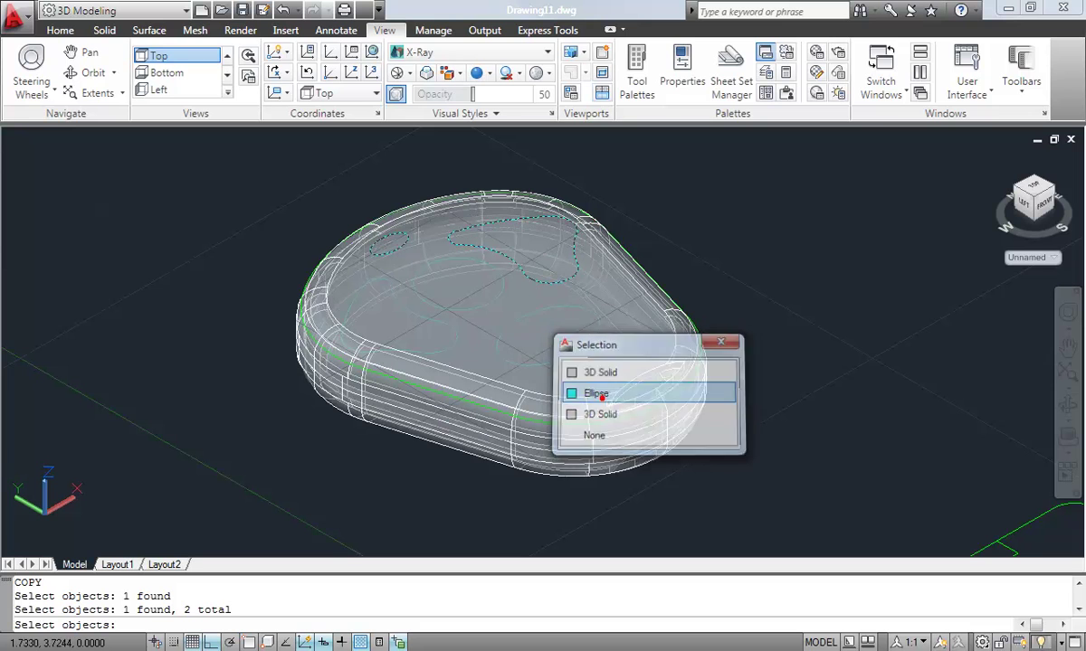
pyautogui.click(492, 302)
pyautogui.click(523, 377)
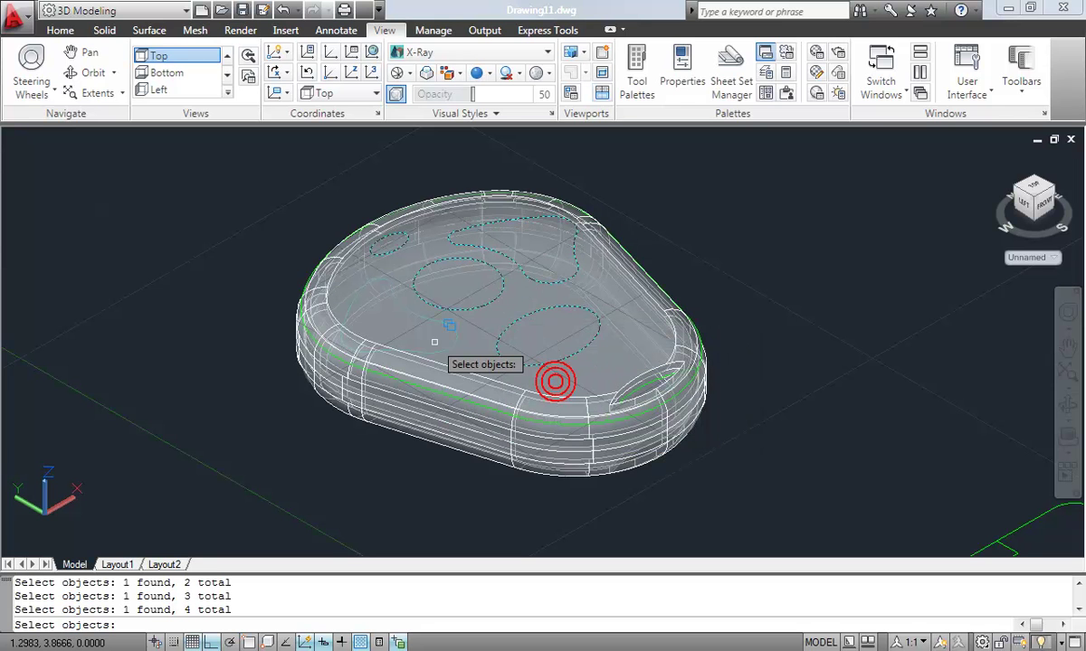
pyautogui.click(452, 344)
pyautogui.click(546, 417)
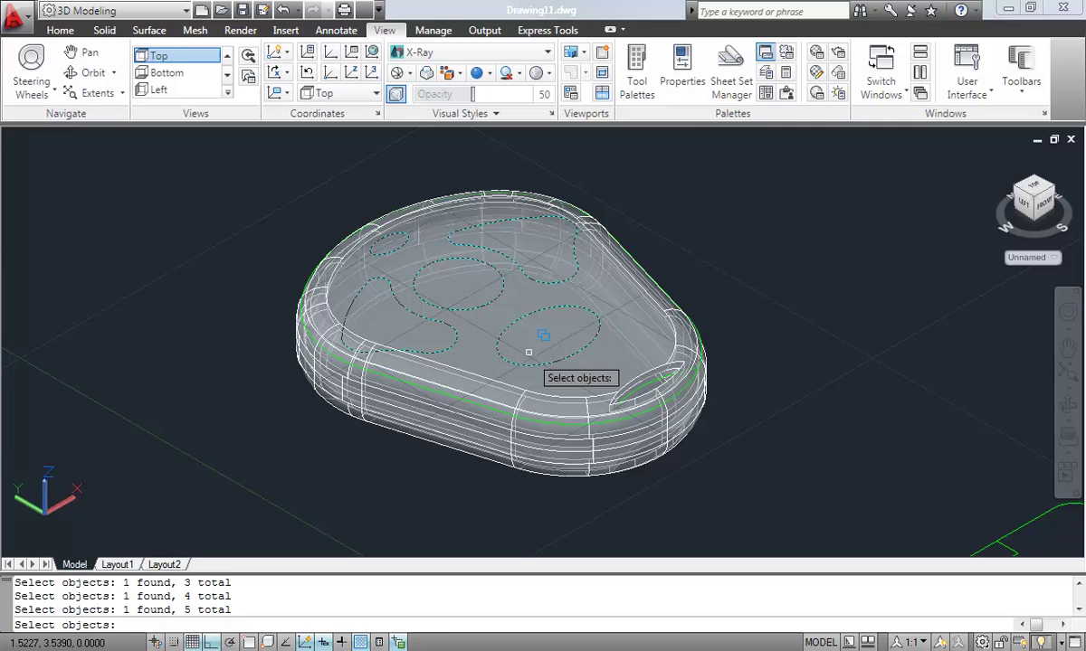
# - Place the copied button outlines at a displacement of 2 units
pyautogui.press('Return')
pyautogui.click(500, 324)
pyautogui.write('2')
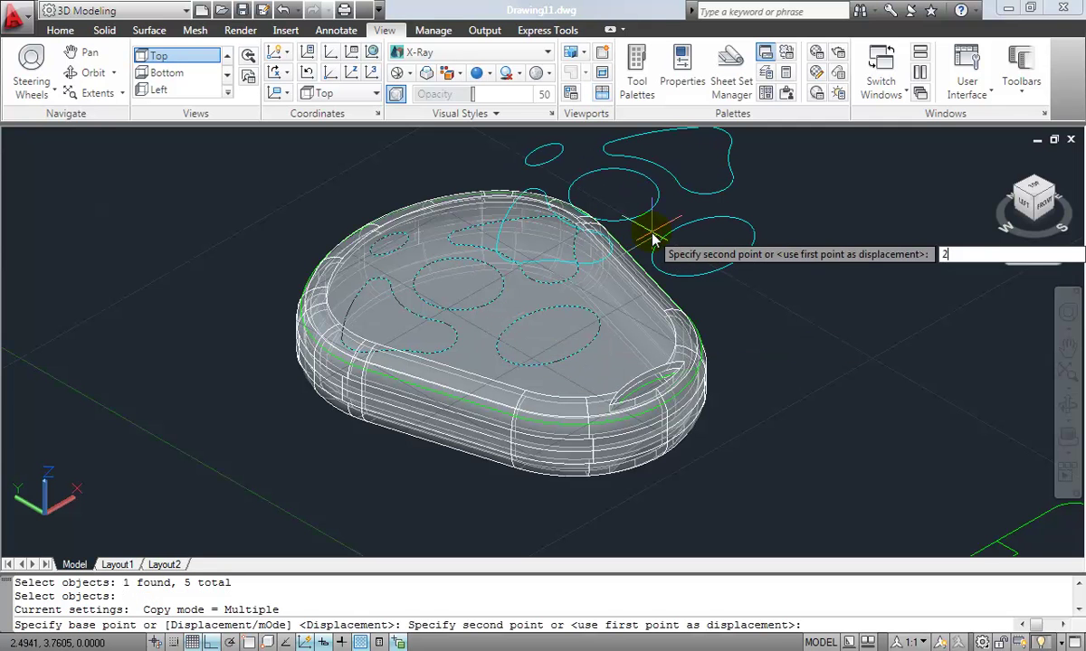
pyautogui.press('Return')
pyautogui.press('Escape')
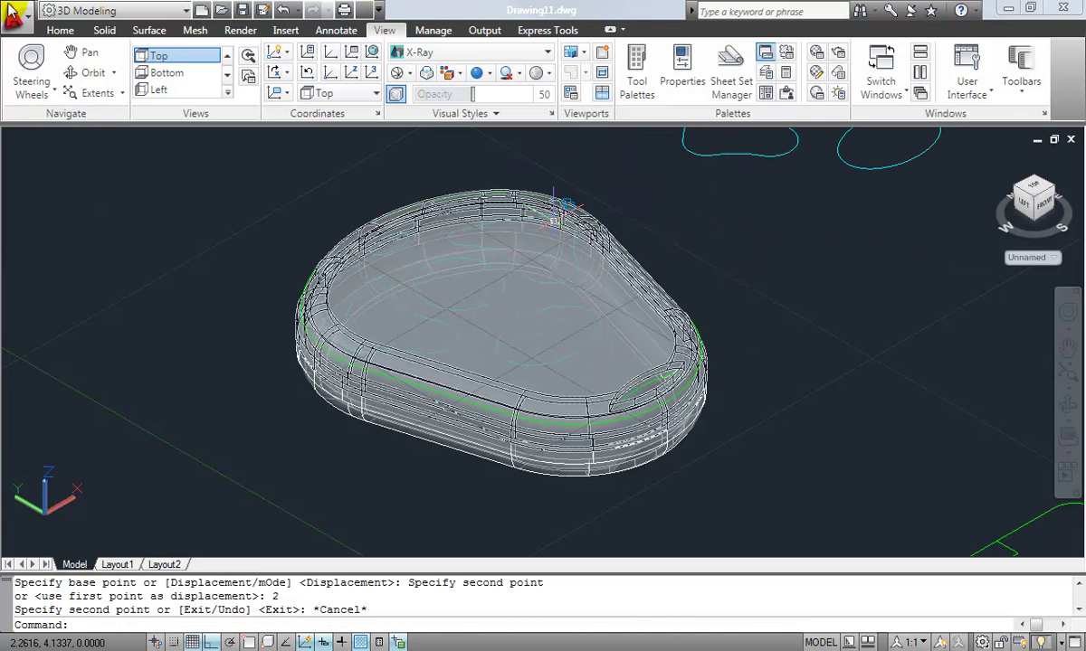
# - Start Extrude and select the small ellipse, large polyline and middle ellipse outlines
pyautogui.click(101, 30)
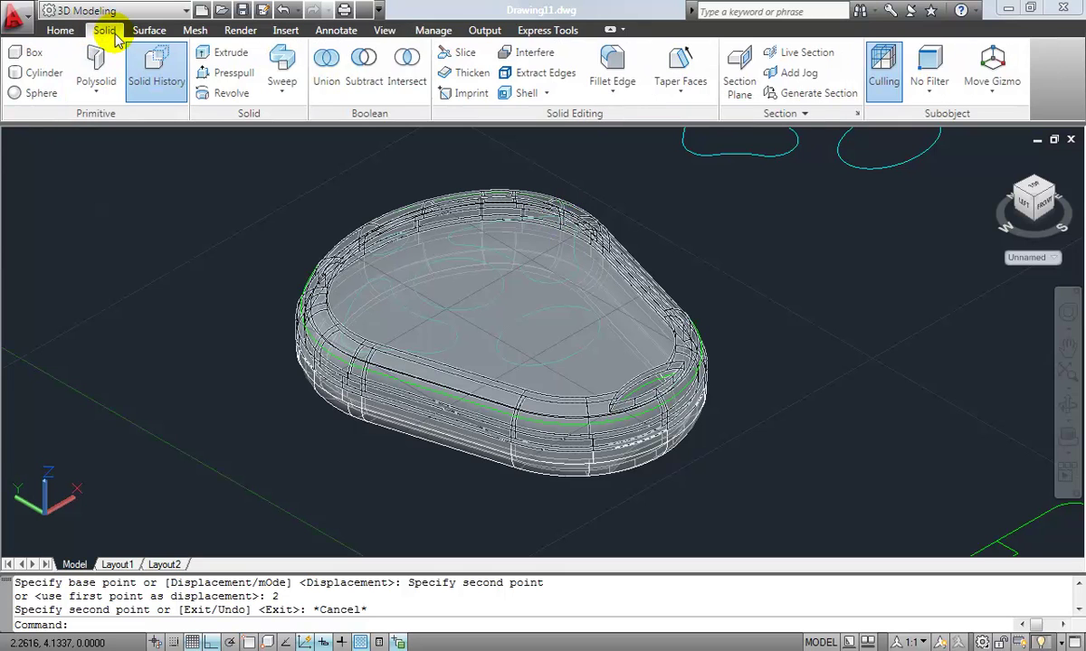
pyautogui.click(232, 52)
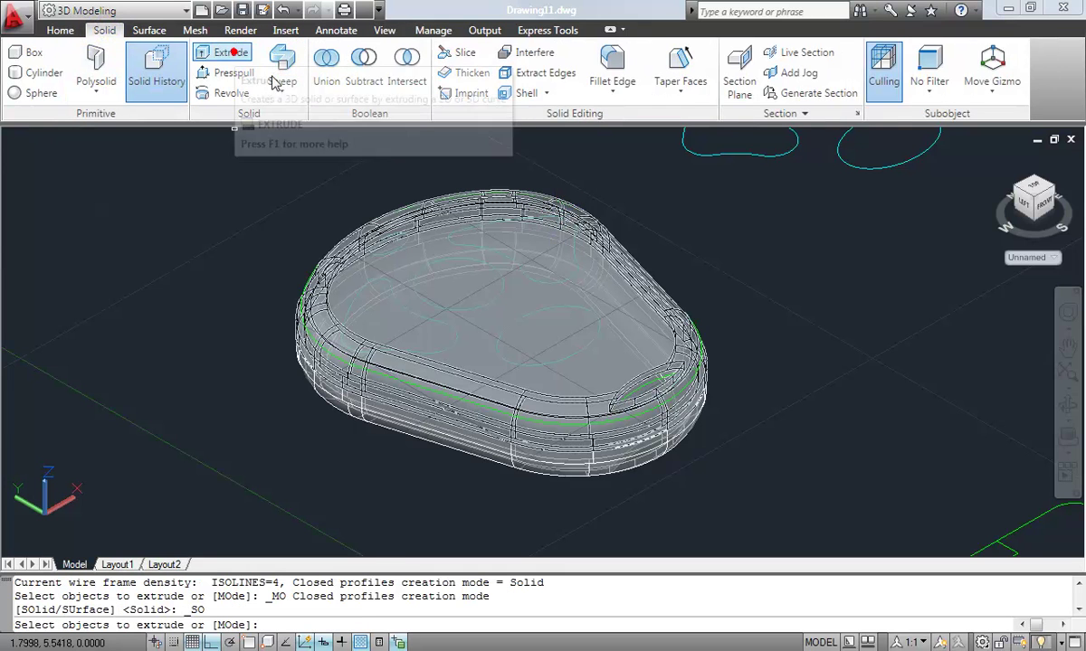
pyautogui.click(390, 248)
pyautogui.click(462, 328)
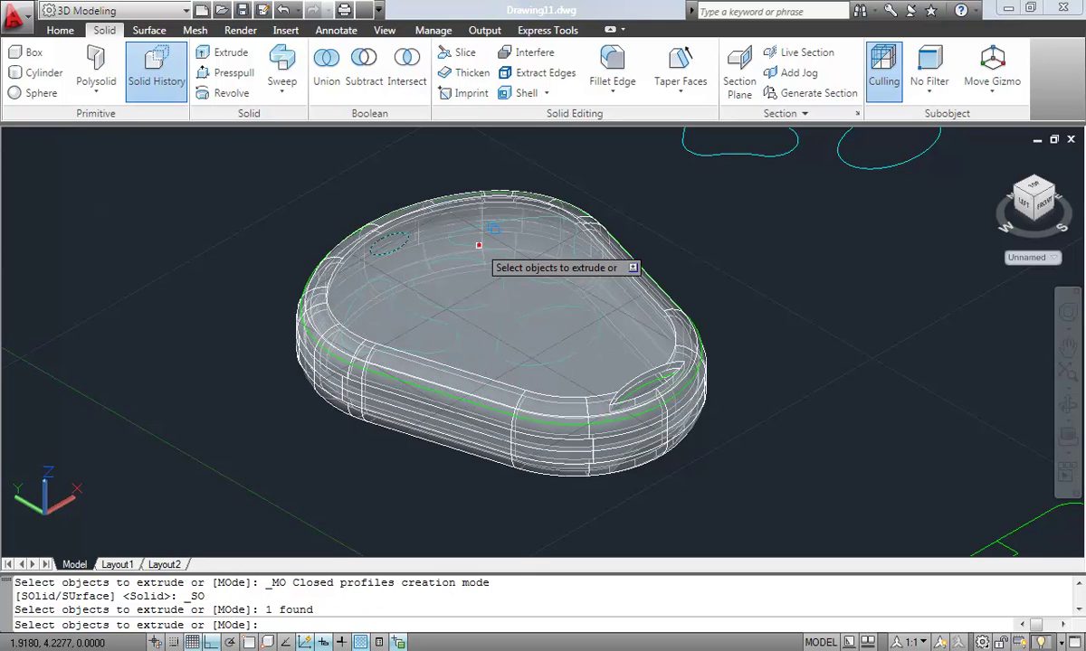
pyautogui.click(478, 244)
pyautogui.click(563, 339)
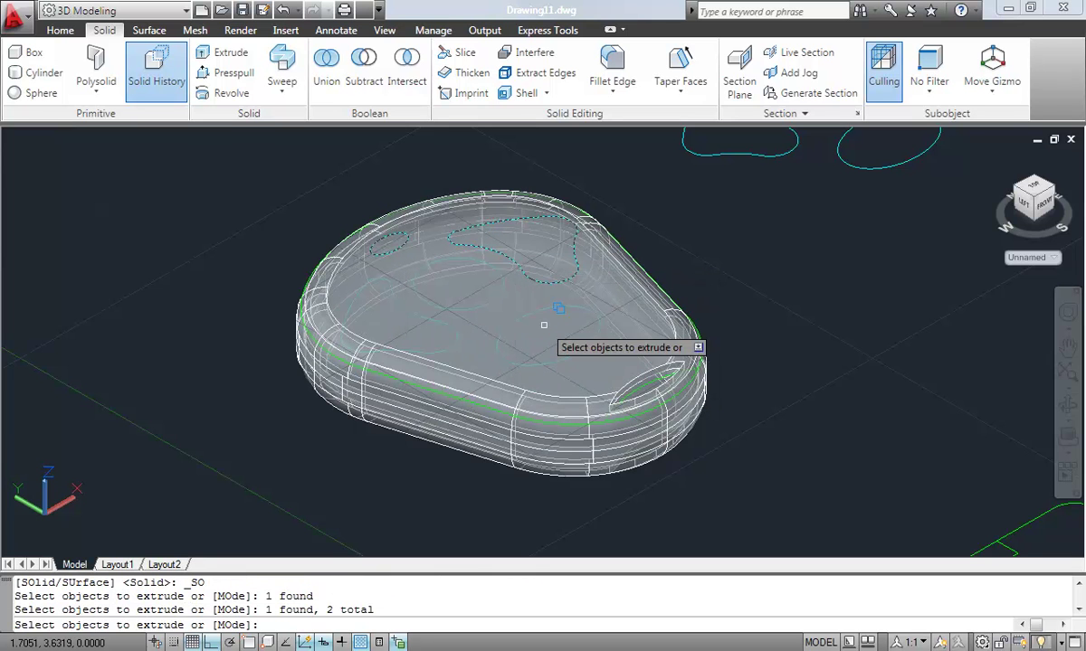
pyautogui.click(487, 299)
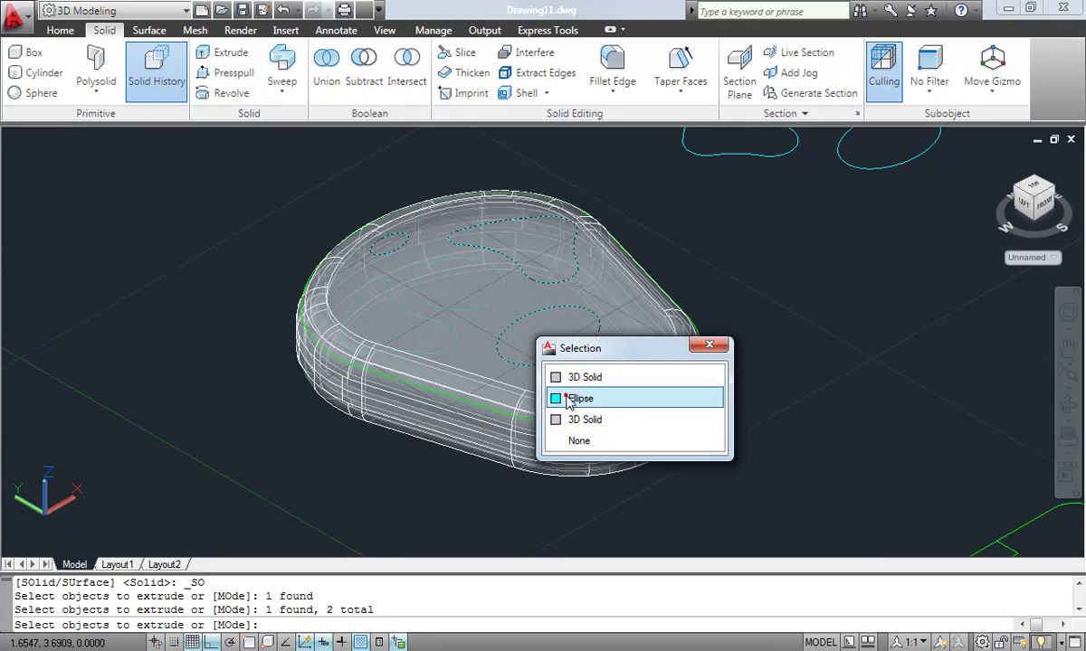
pyautogui.click(567, 399)
# - Add the circle and last polyline outlines and extrude all five taller than the fob's top half
pyautogui.click(482, 301)
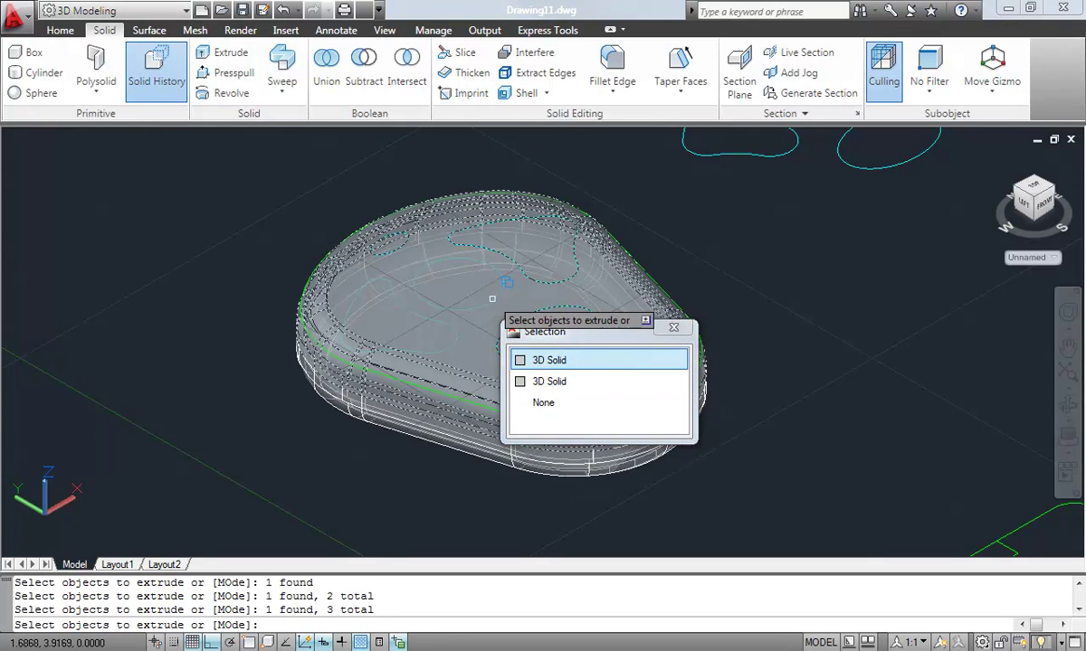
pyautogui.click(491, 298)
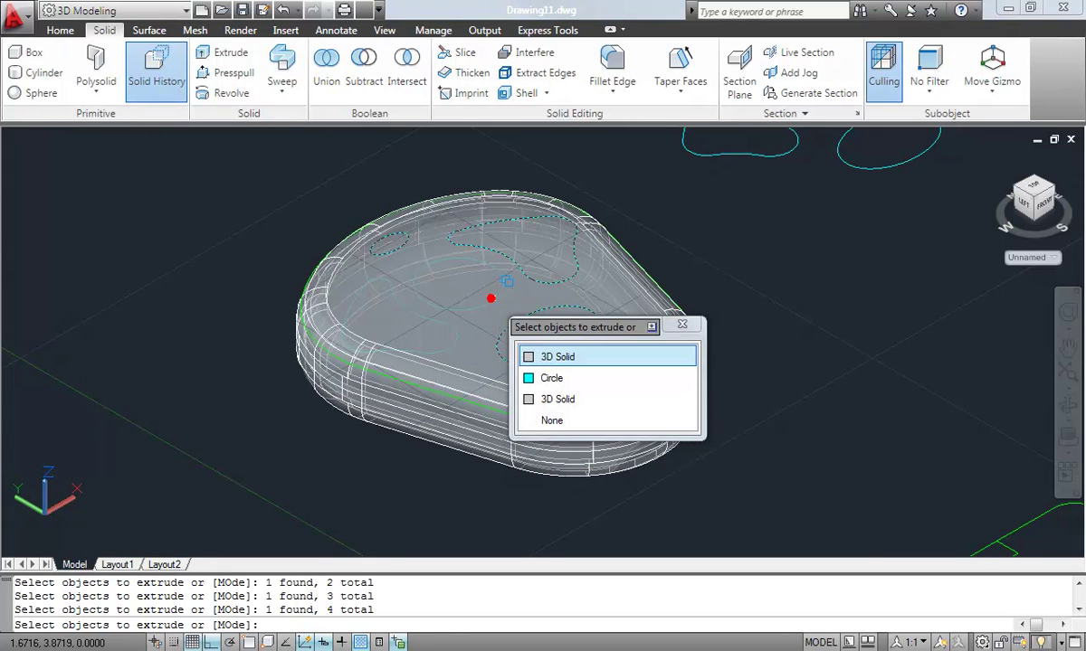
pyautogui.click(553, 378)
pyautogui.click(417, 316)
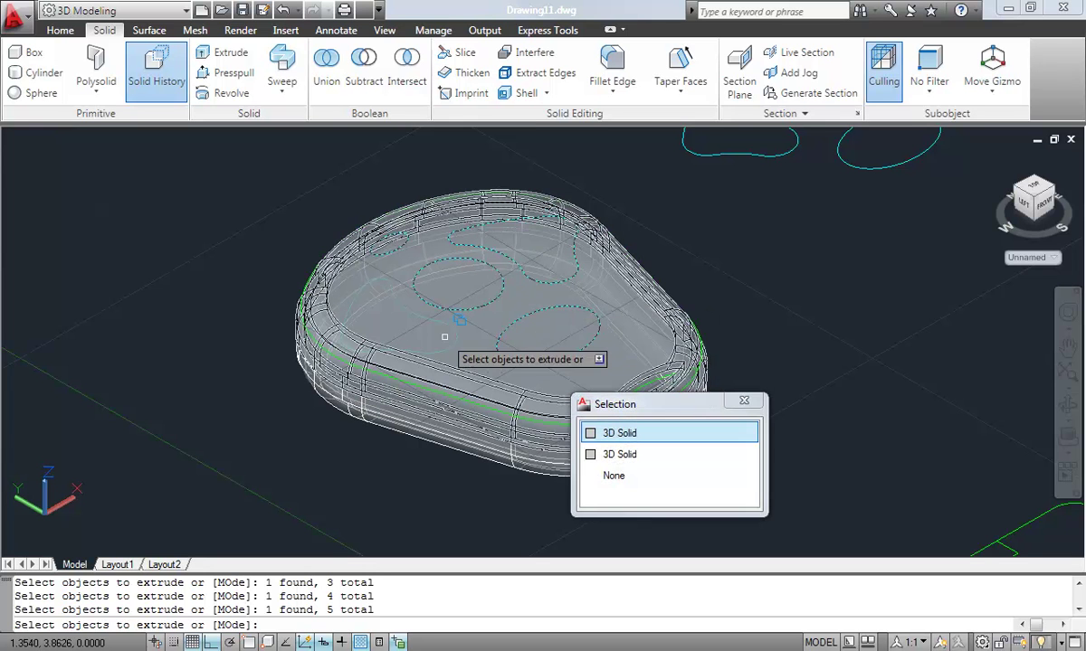
pyautogui.click(454, 341)
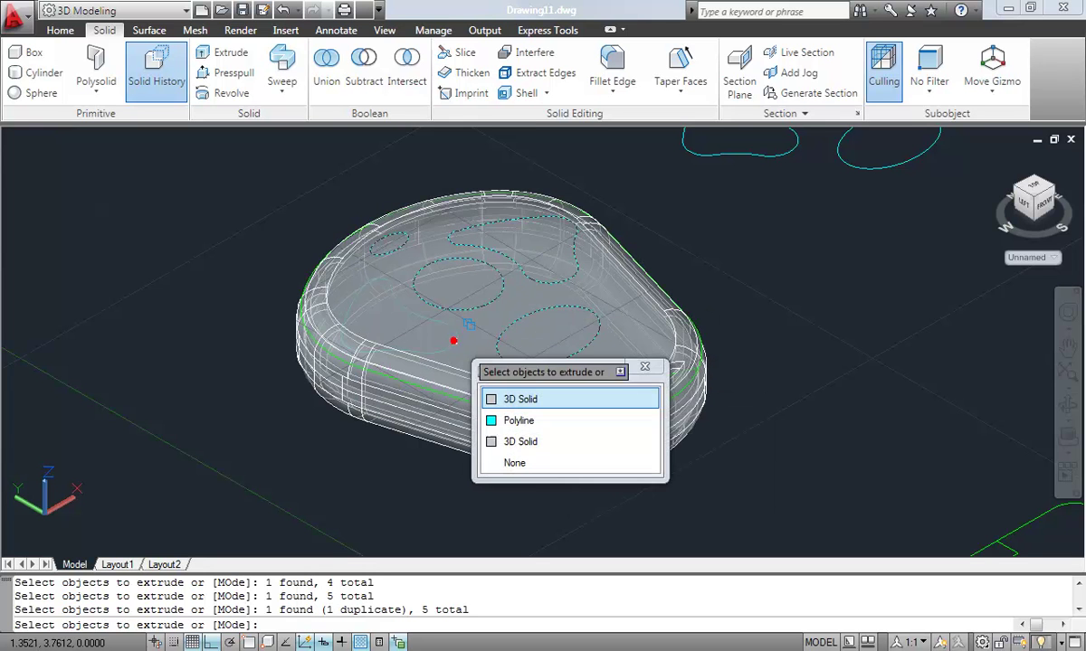
pyautogui.click(515, 419)
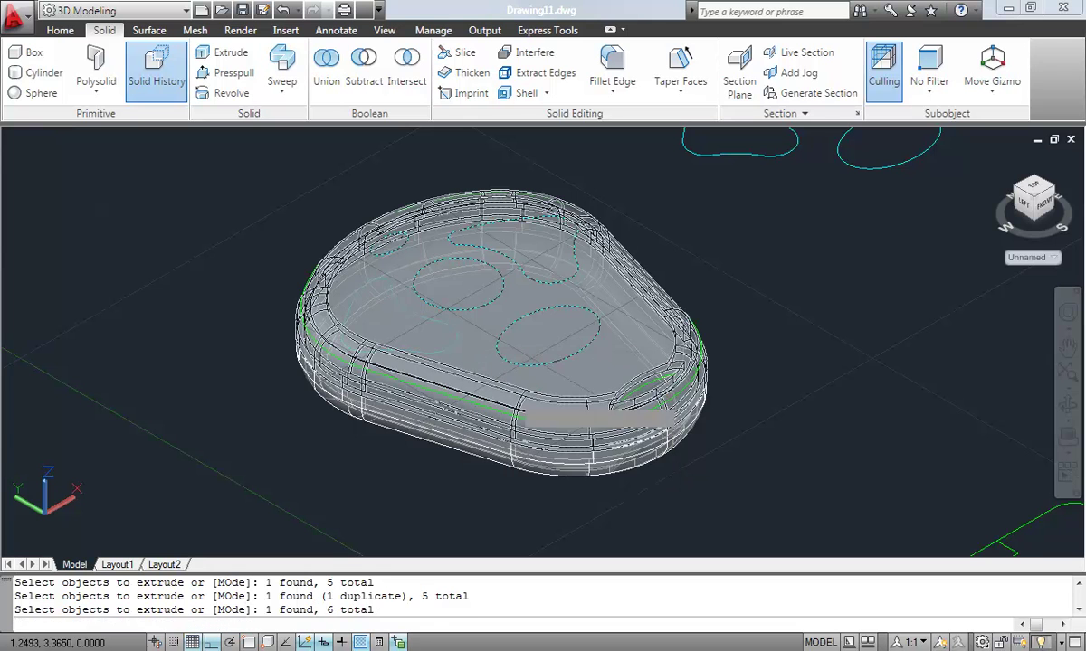
pyautogui.press('Return')
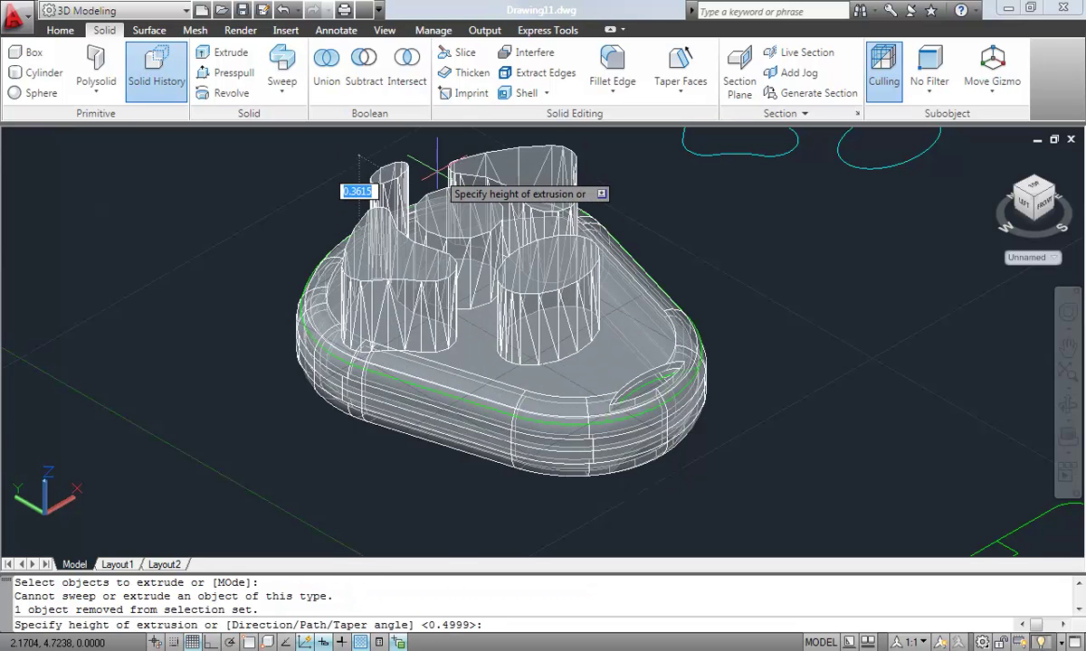
pyautogui.click(436, 170)
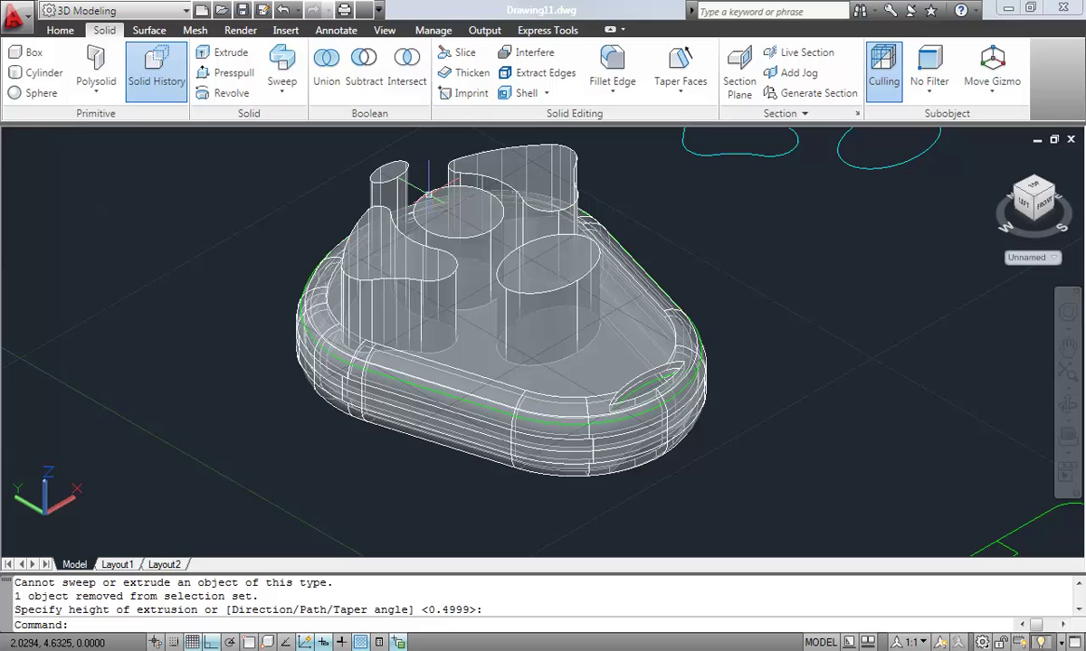
# - Zoom in on the fob and start a Subtract with the fob body as the solid to cut from
pyautogui.click(1042, 201)
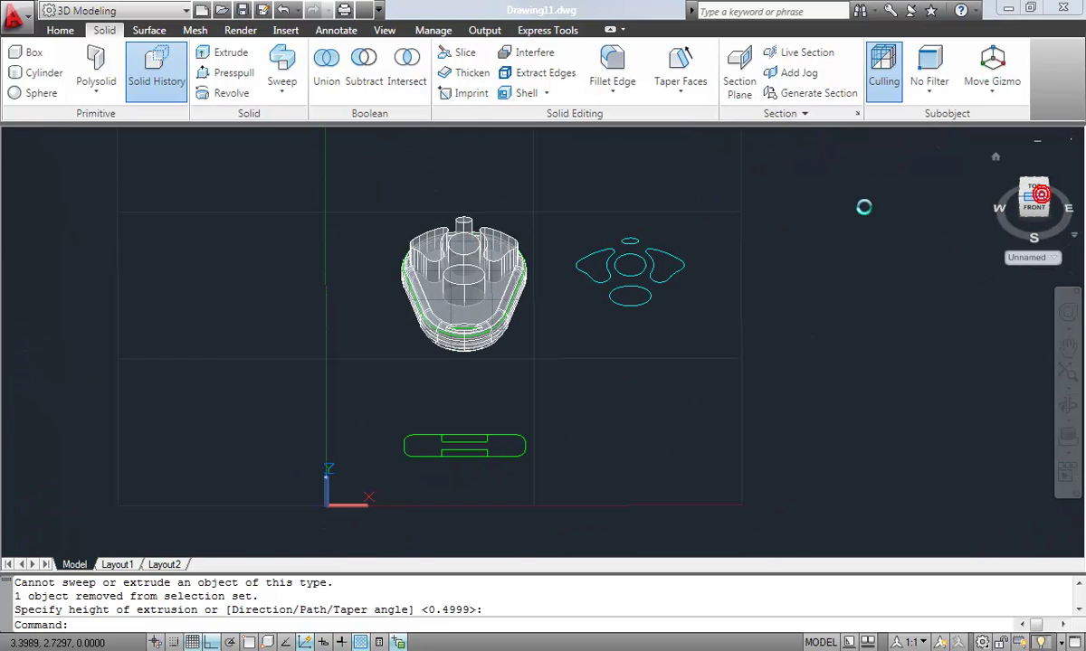
pyautogui.press('Escape')
pyautogui.write('z')
pyautogui.press('Return')
pyautogui.click(376, 193)
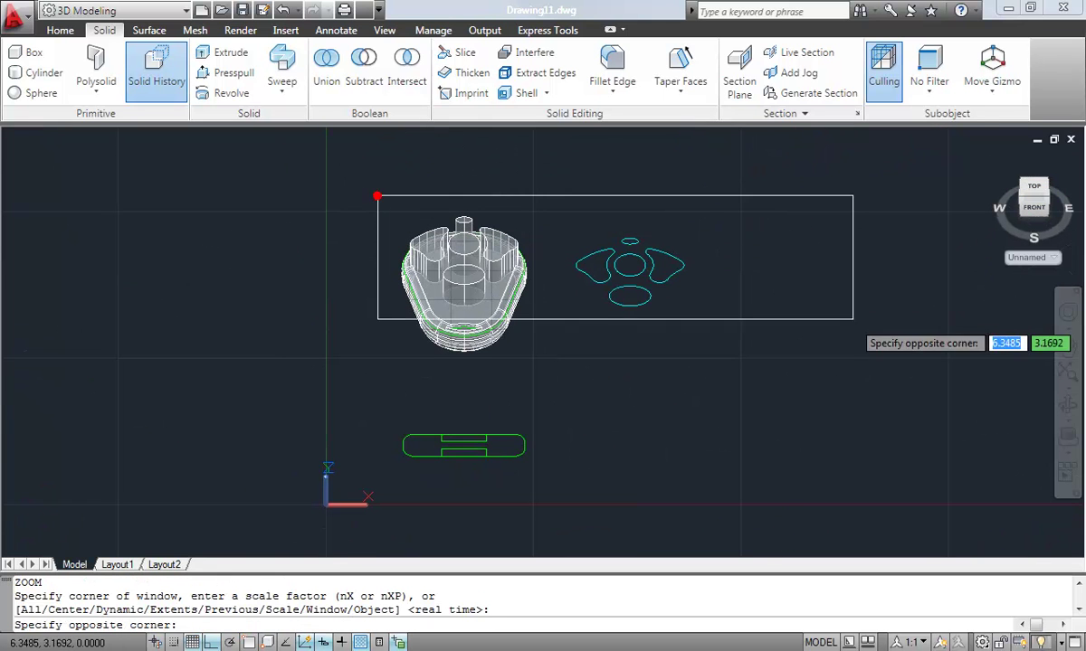
pyautogui.click(743, 364)
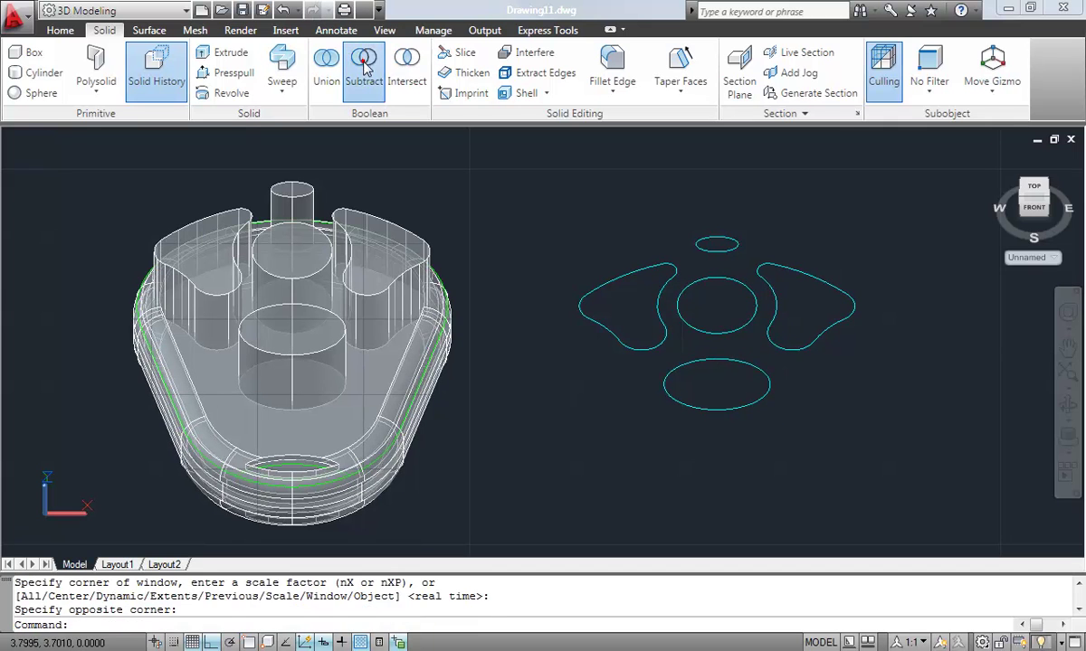
pyautogui.click(363, 68)
pyautogui.click(370, 400)
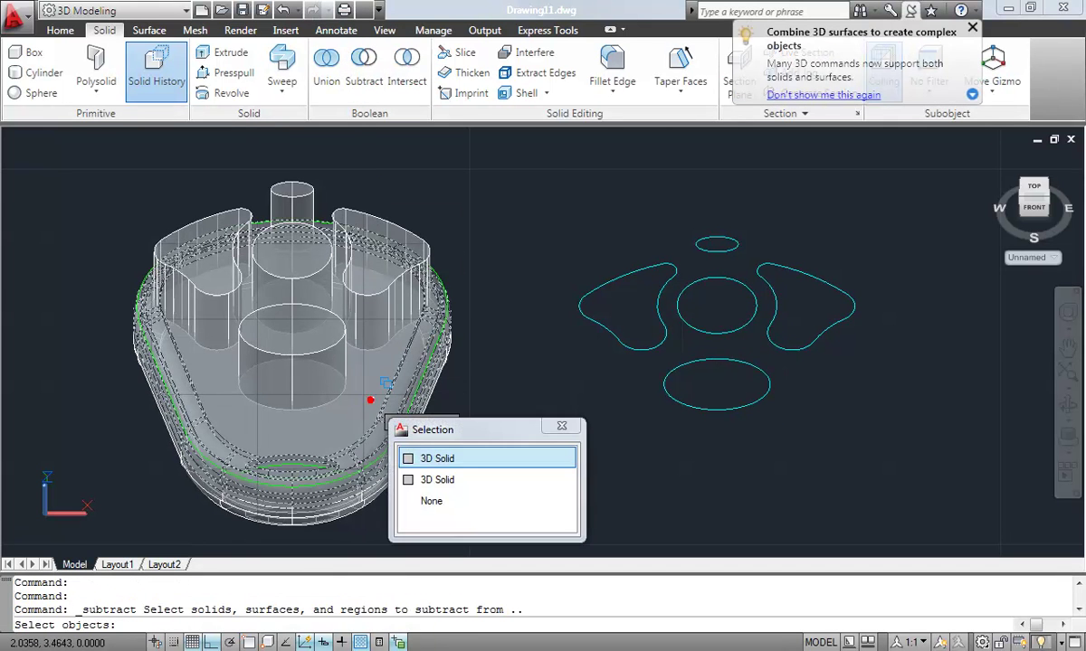
pyautogui.press('Return')
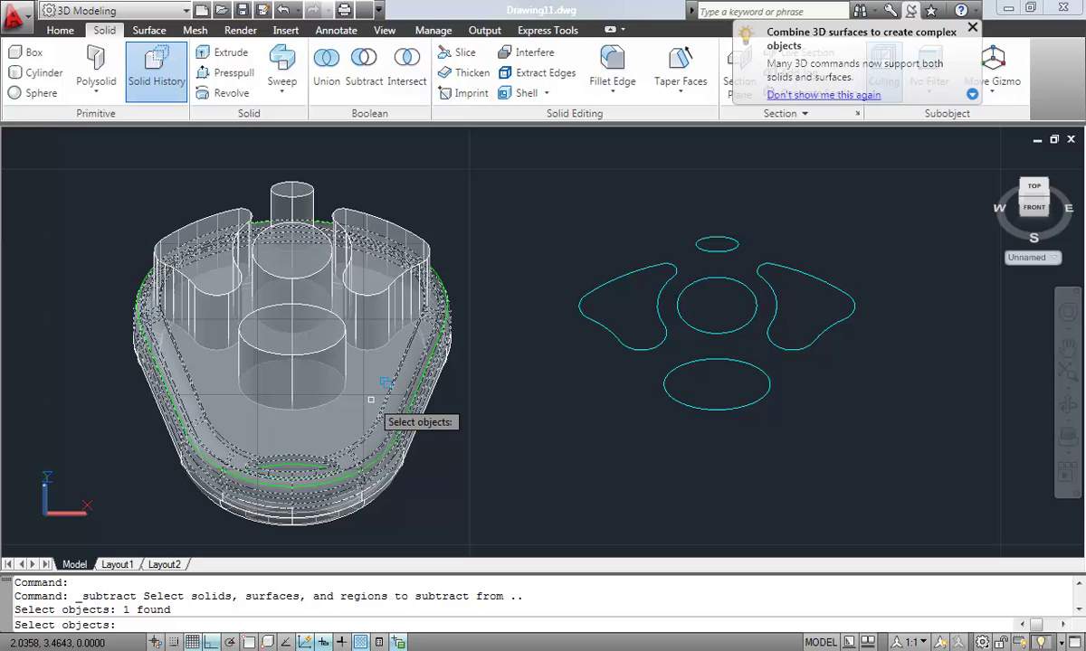
pyautogui.press('Return')
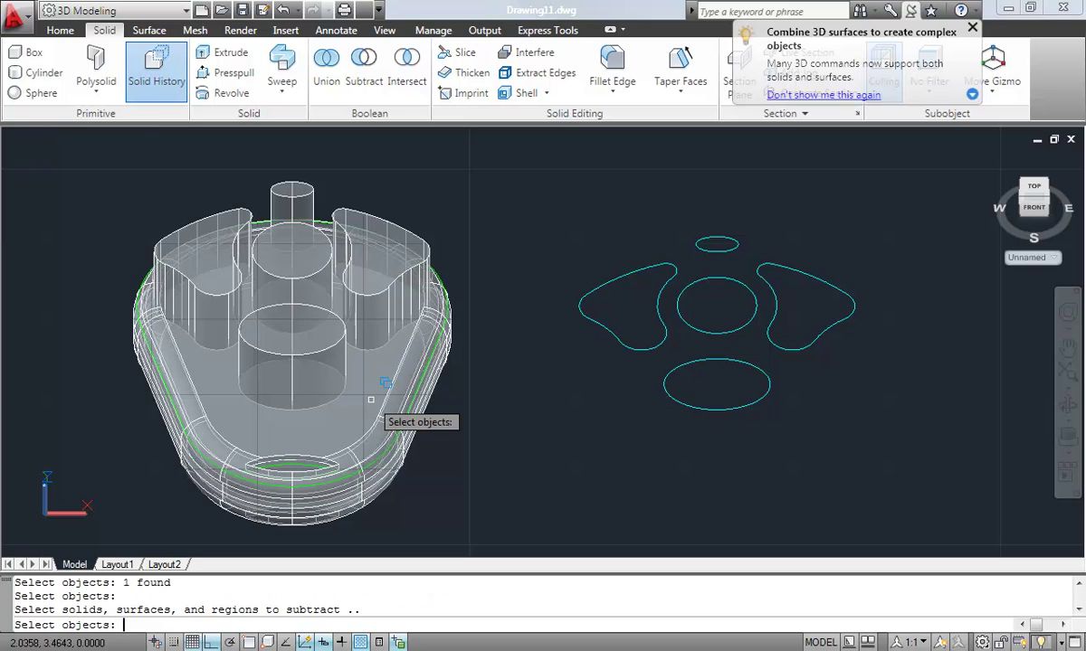
# - Subtract the button solids, including the central button, top cylinder and both lobes, from the fob
pyautogui.click(298, 337)
pyautogui.click(299, 275)
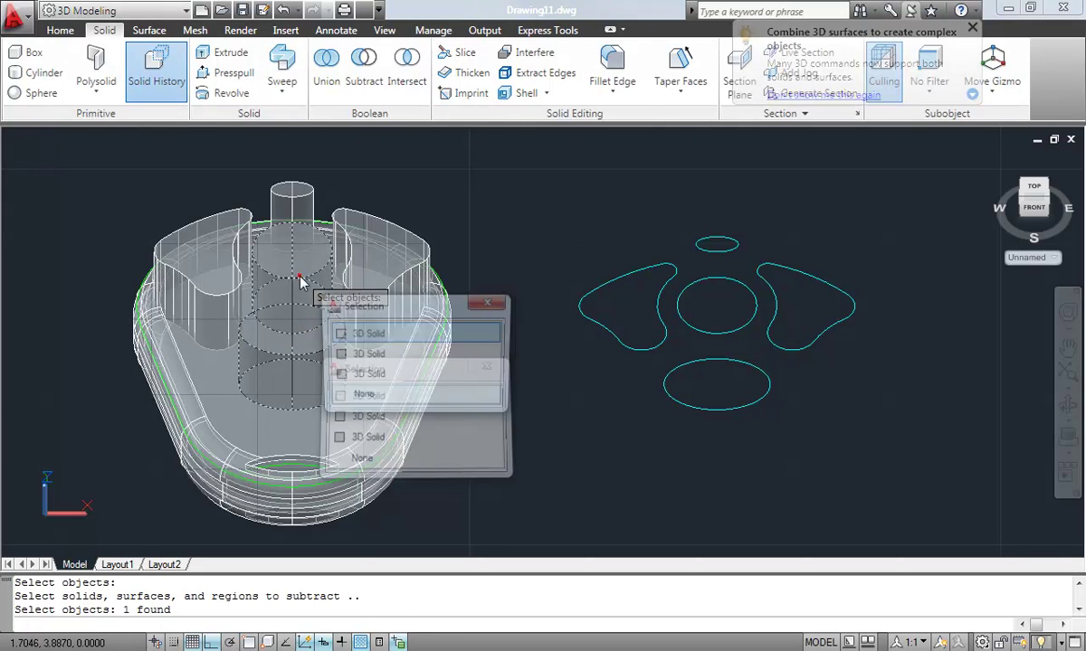
pyautogui.click(303, 195)
pyautogui.click(376, 226)
pyautogui.click(223, 249)
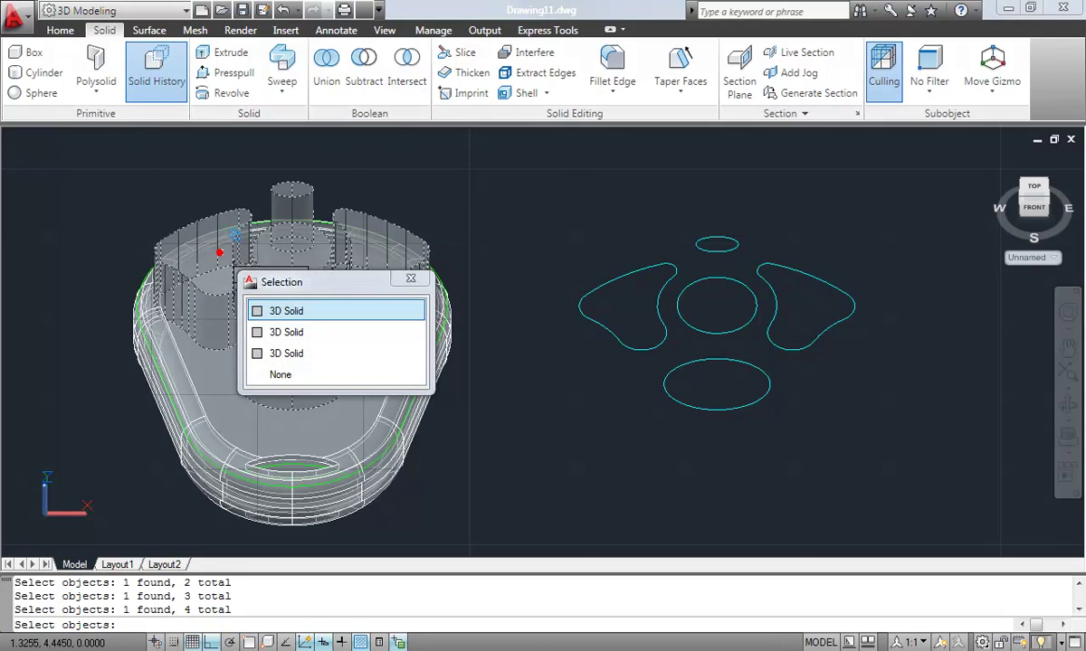
pyautogui.click(397, 198)
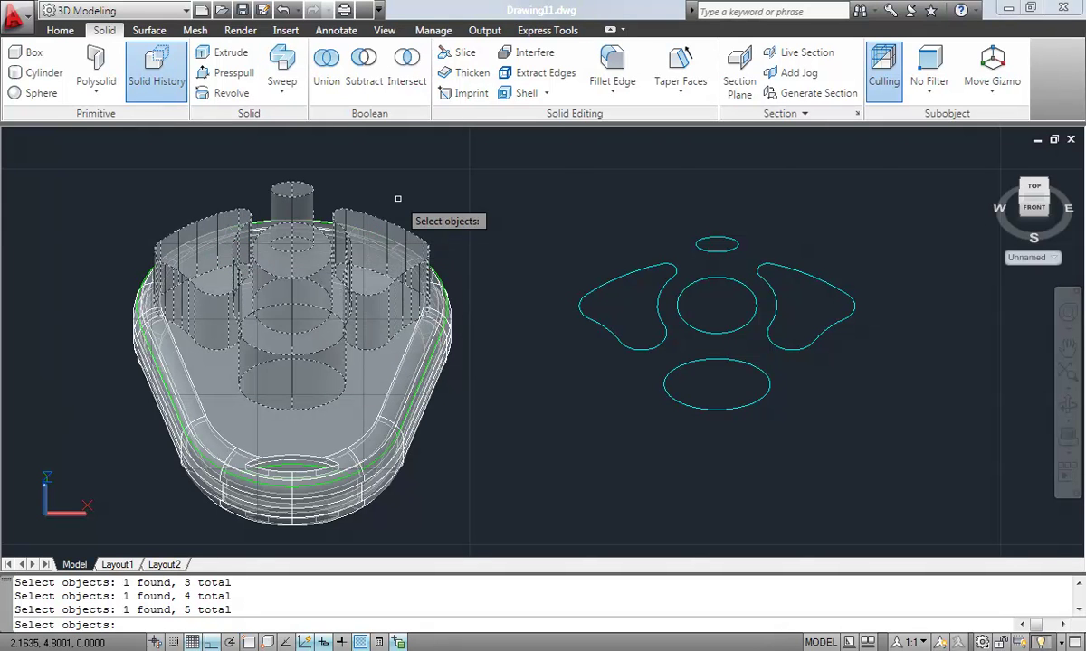
pyautogui.press('Return')
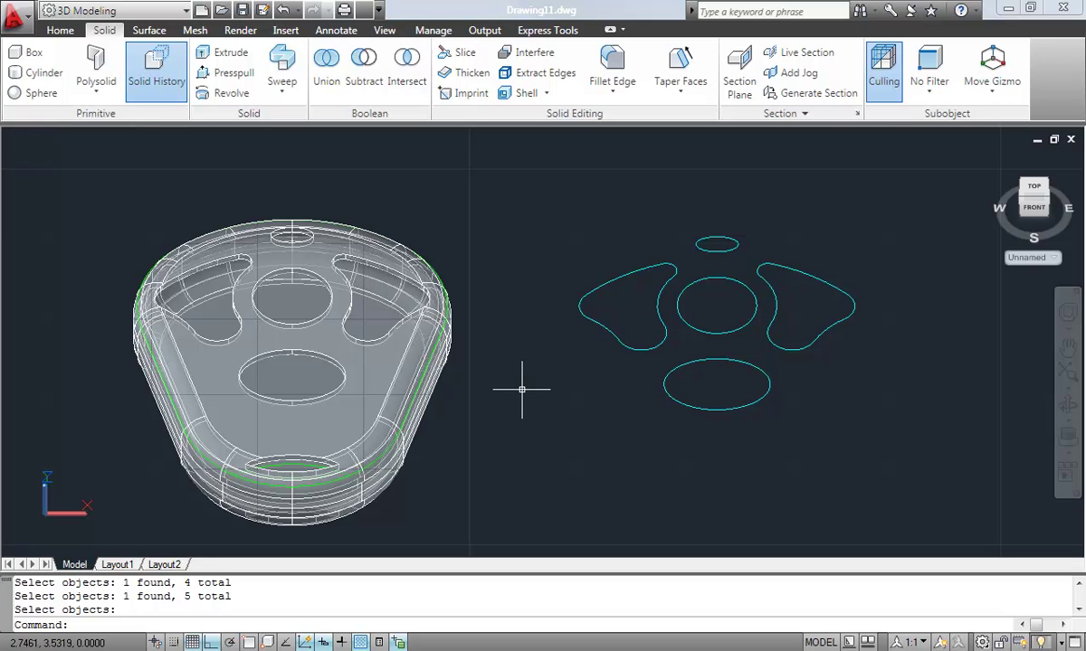
# - Extrude the five cyan button outlines to a height of 1/16
pyautogui.click(221, 52)
pyautogui.click(524, 159)
pyautogui.click(971, 481)
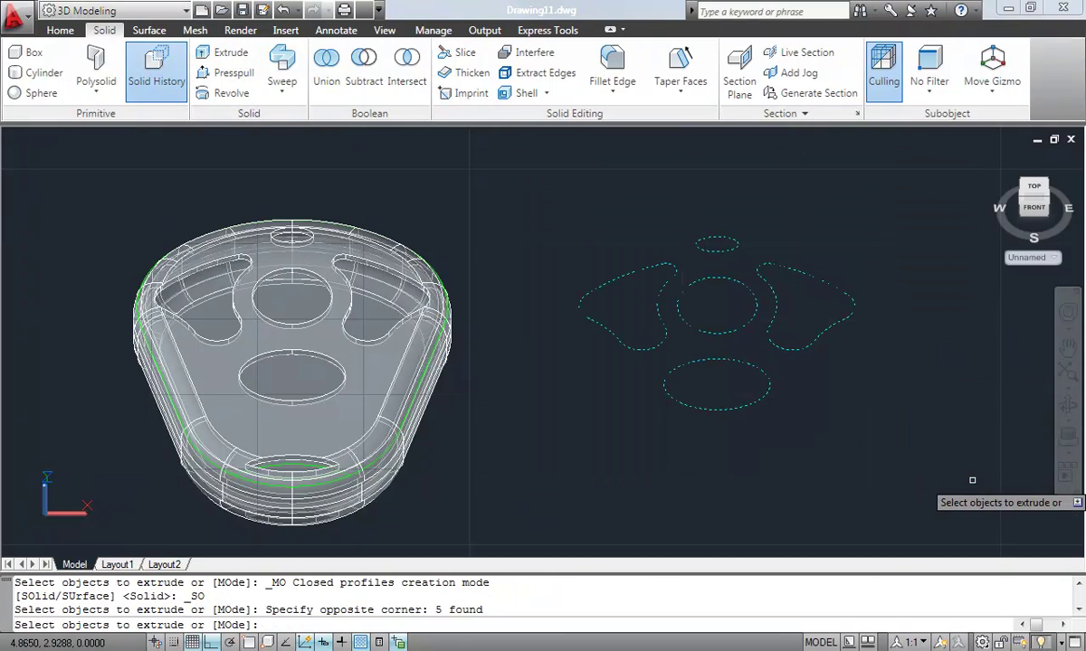
pyautogui.press('Return')
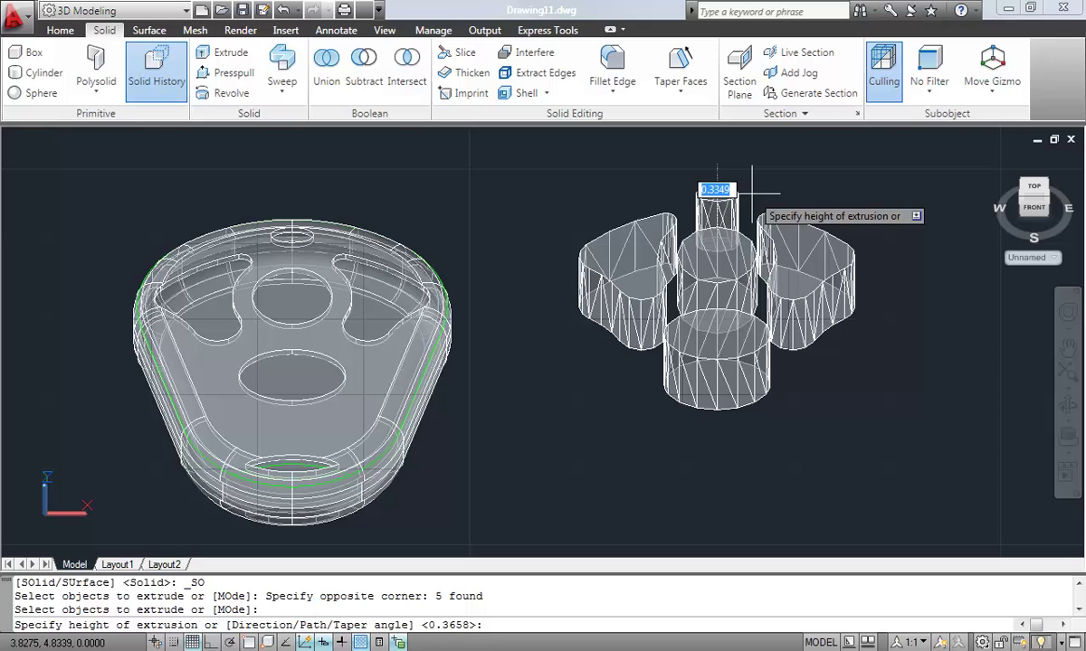
pyautogui.press('Return')
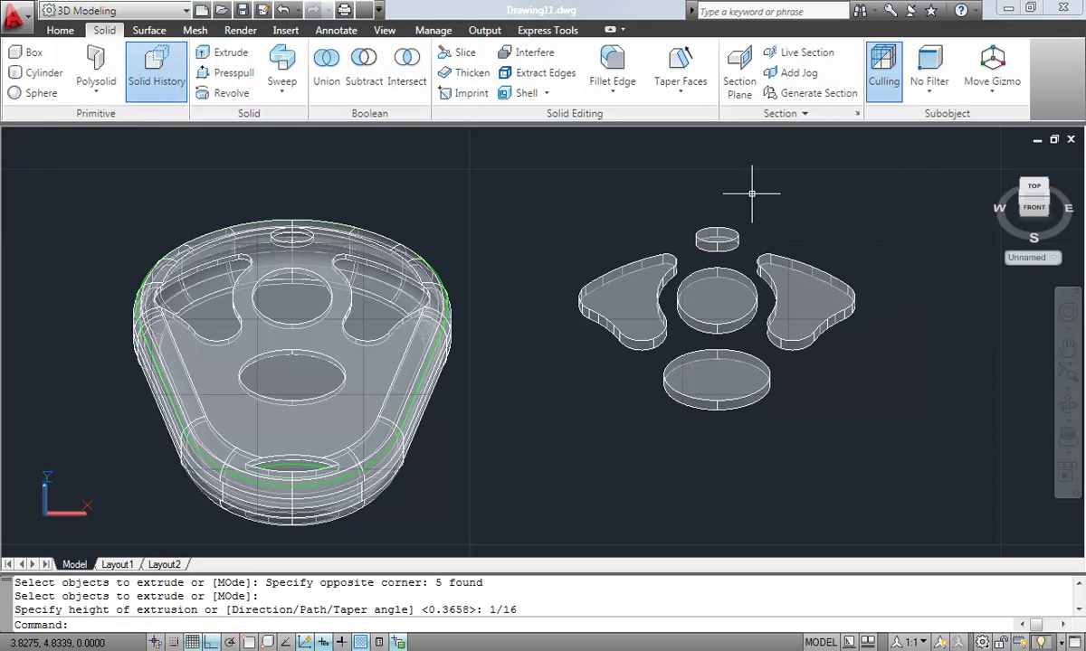
pyautogui.press('Escape')
pyautogui.press('Escape')
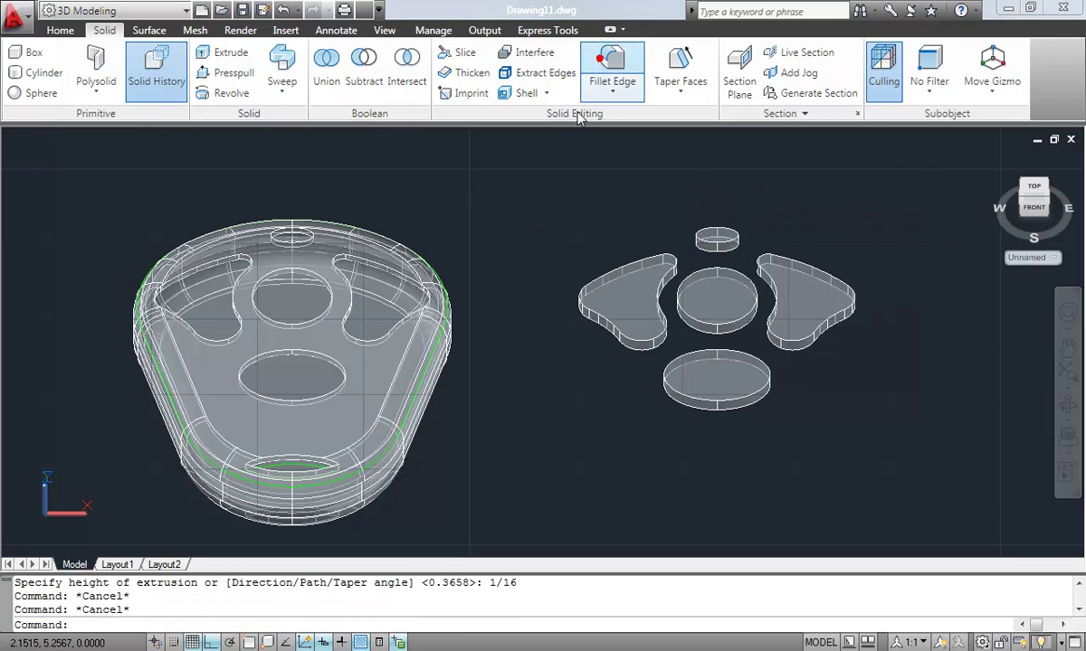
# - Fillet the left lobe button's top edge chain with a 1/32 radius
pyautogui.click(601, 86)
pyautogui.press('Return')
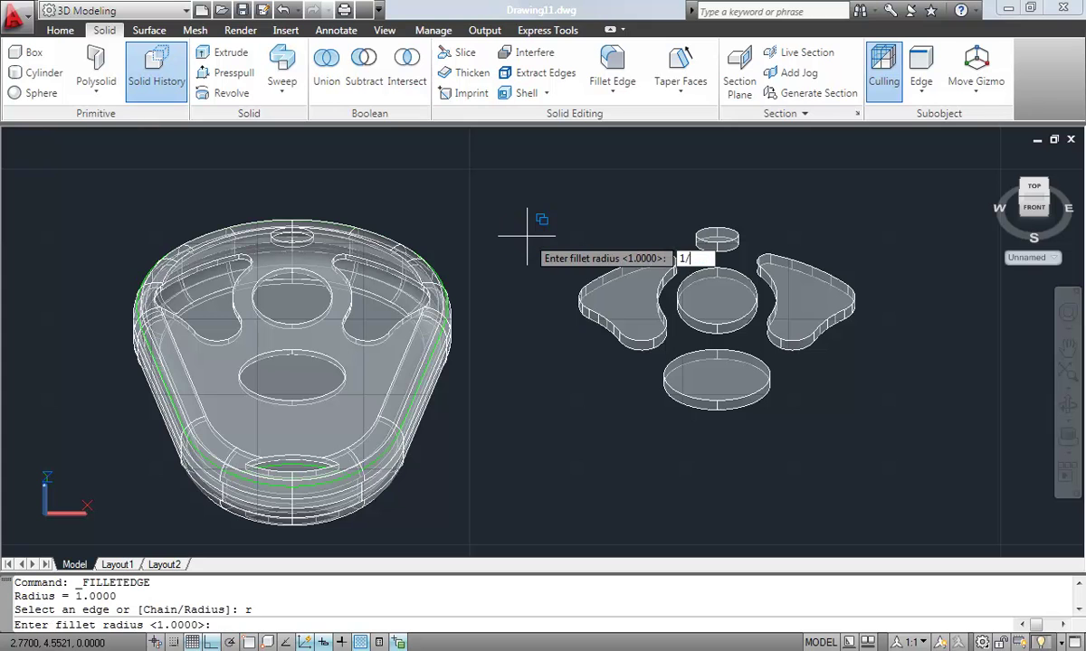
pyautogui.press('Return')
pyautogui.write('c')
pyautogui.press('Return')
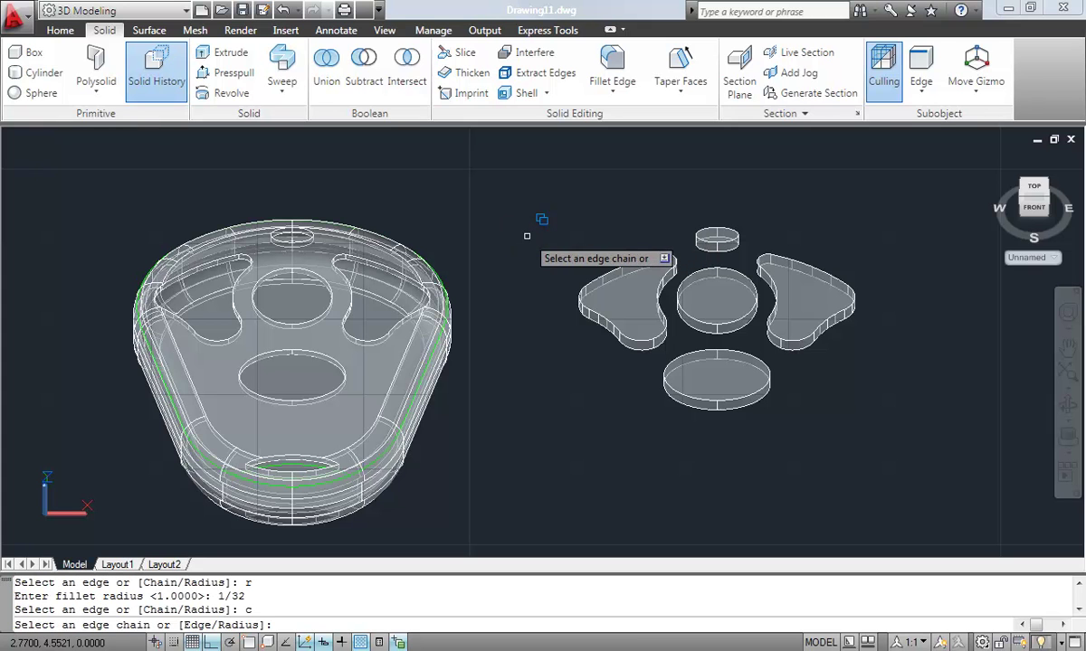
pyautogui.click(629, 322)
pyautogui.rightClick(739, 301)
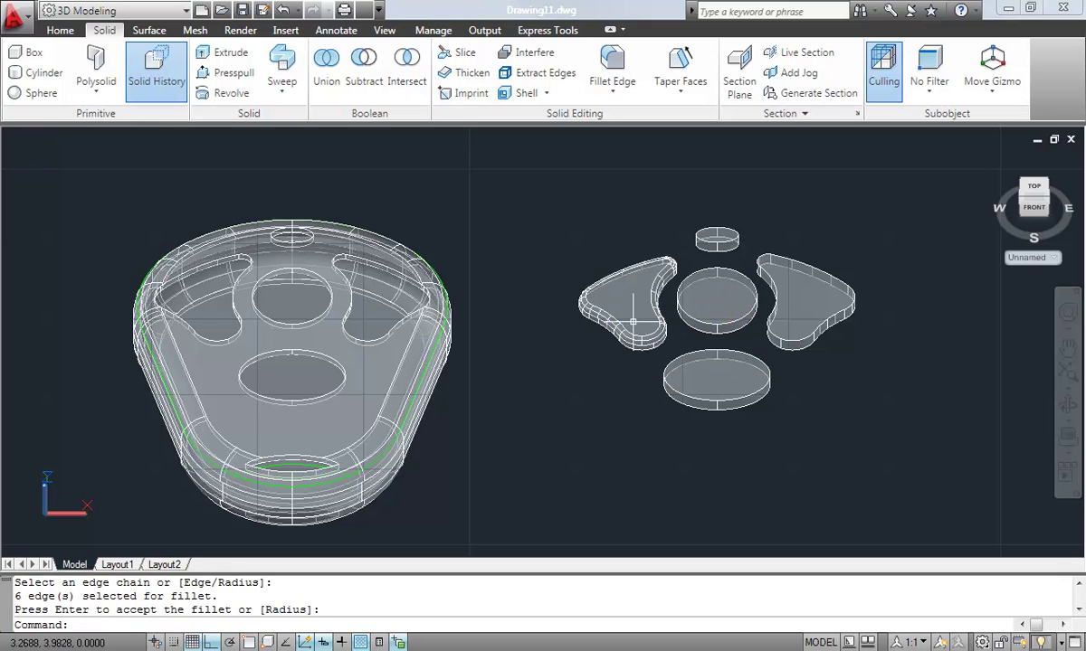
# - Fillet the right lobe button's top edge chain with a 1/32 radius
pyautogui.press('Return')
pyautogui.write('c')
pyautogui.press('Return')
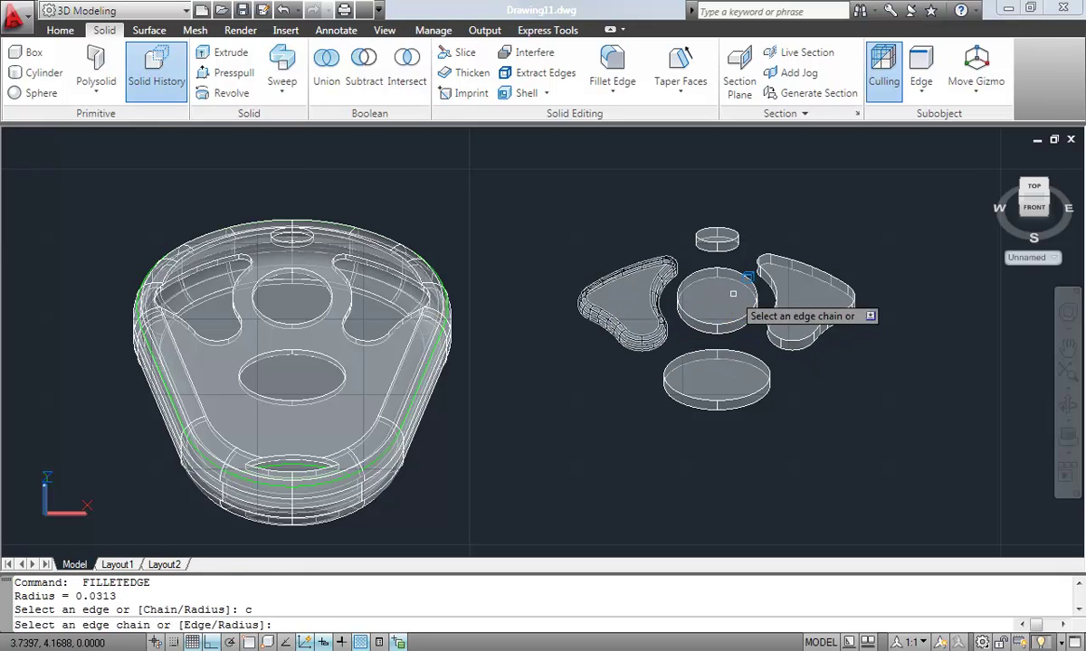
pyautogui.click(789, 273)
pyautogui.click(853, 346)
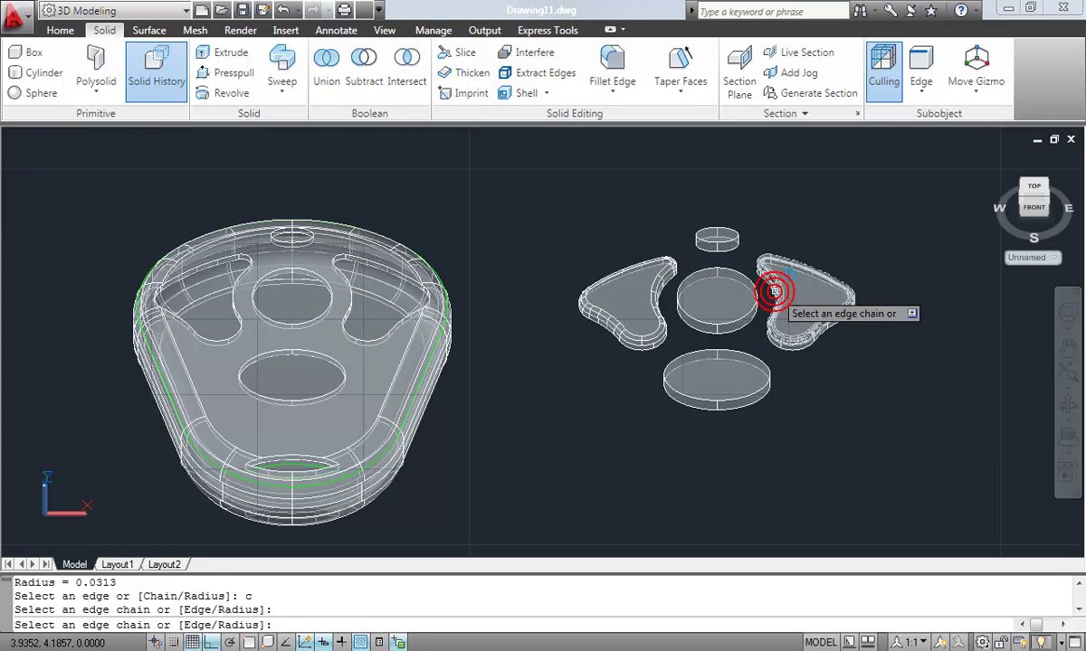
pyautogui.rightClick(765, 294)
# - Fillet the top edges of the central and bottom oval buttons at 1/32
pyautogui.press('Return')
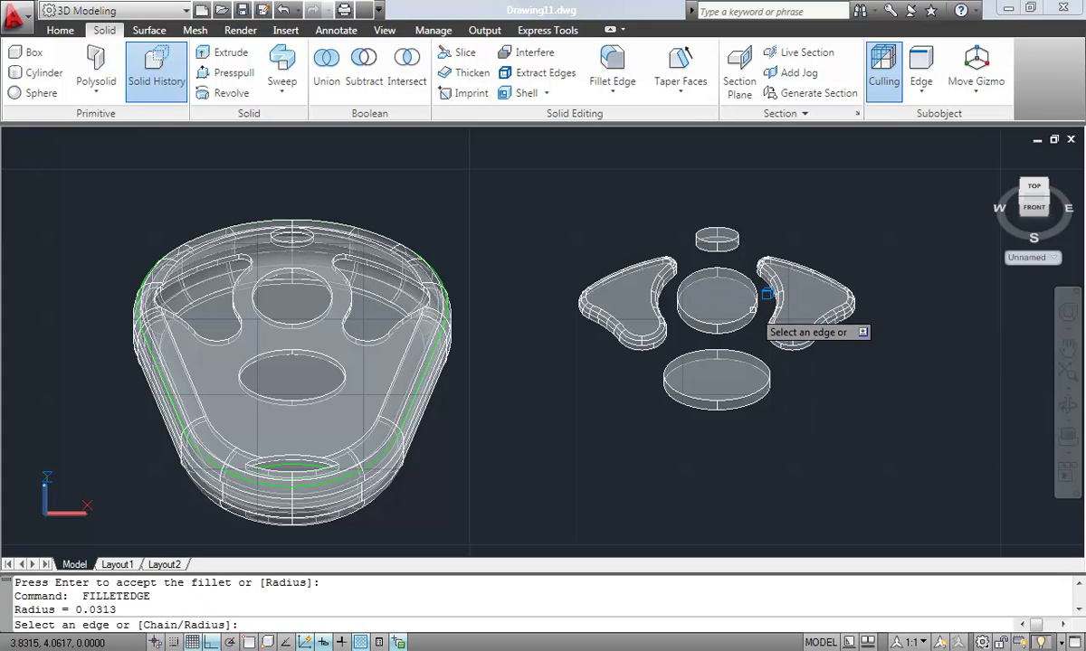
pyautogui.click(742, 309)
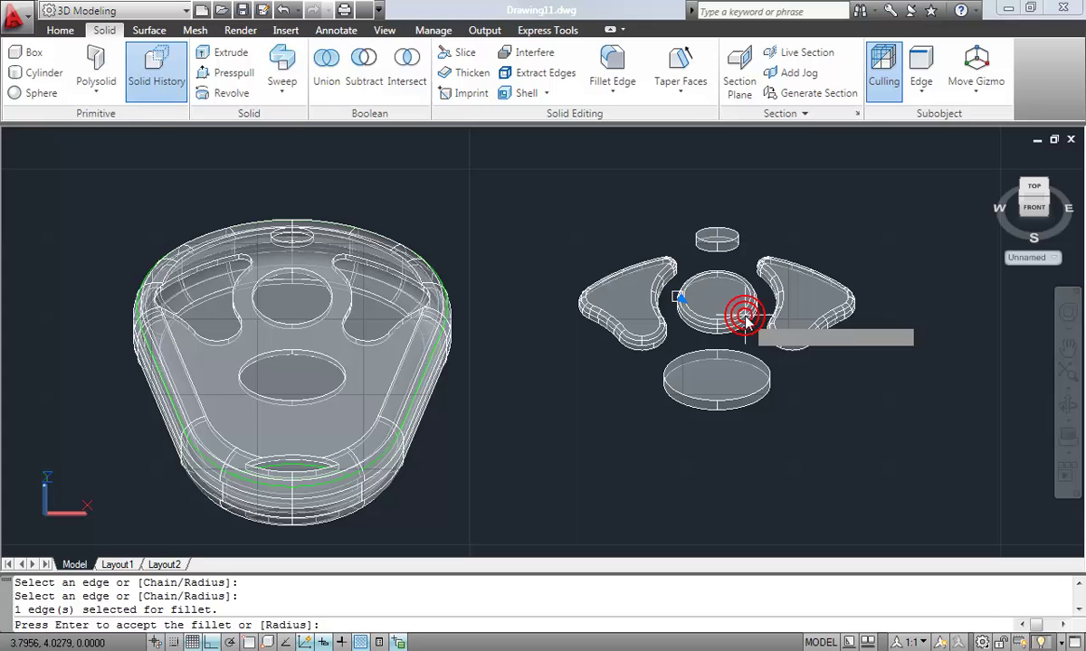
pyautogui.press('Return')
pyautogui.press('Return')
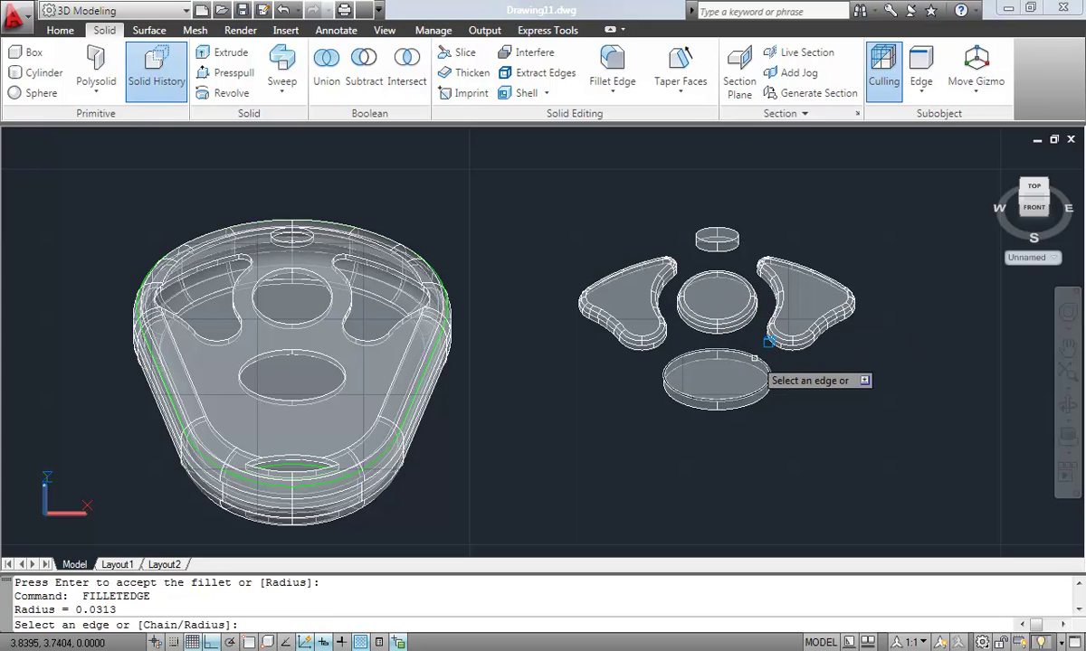
pyautogui.click(755, 360)
pyautogui.press('Escape')
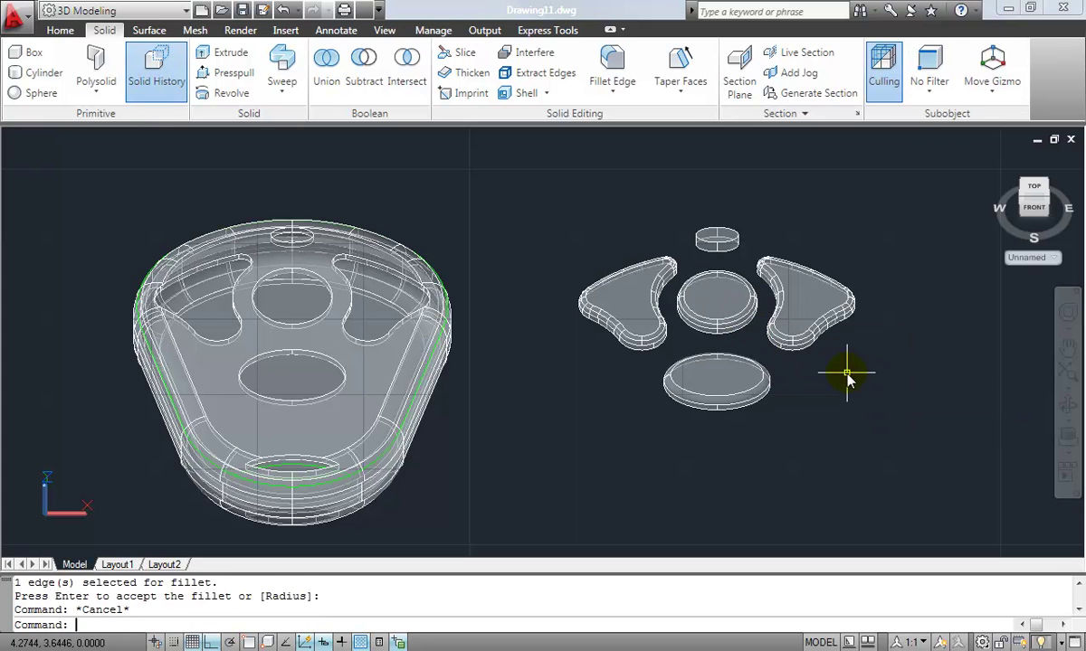
# - Move the five buttons 2 units left with Ortho on into the fob's openings
pyautogui.press('Escape')
pyautogui.write('m')
pyautogui.press('Return')
pyautogui.click(870, 475)
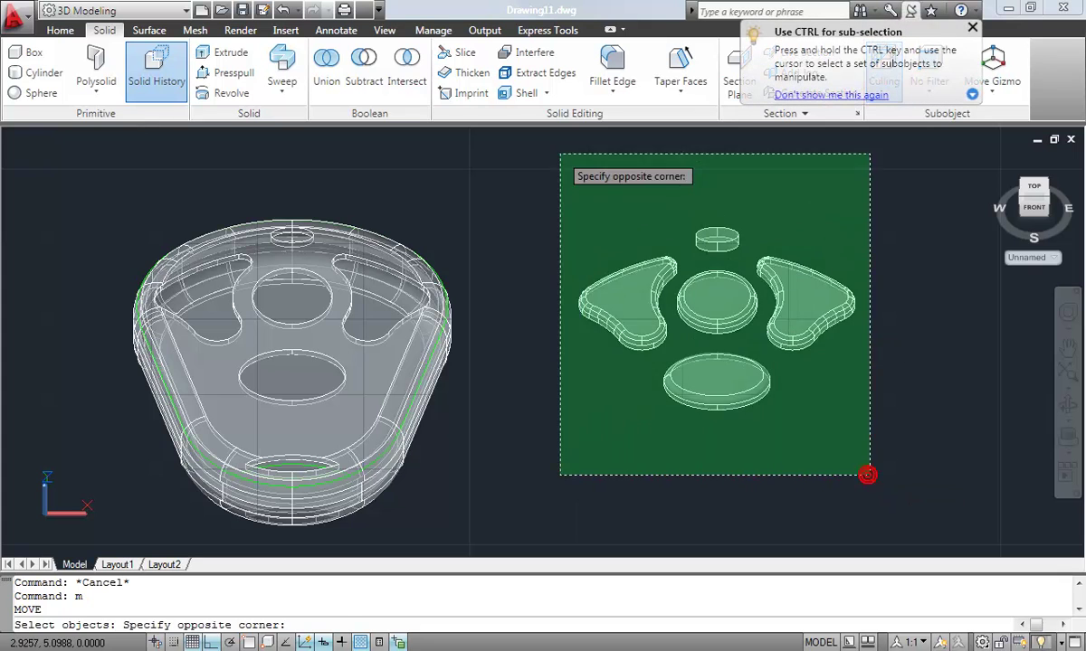
pyautogui.click(560, 156)
pyautogui.press('Return')
pyautogui.click(876, 239)
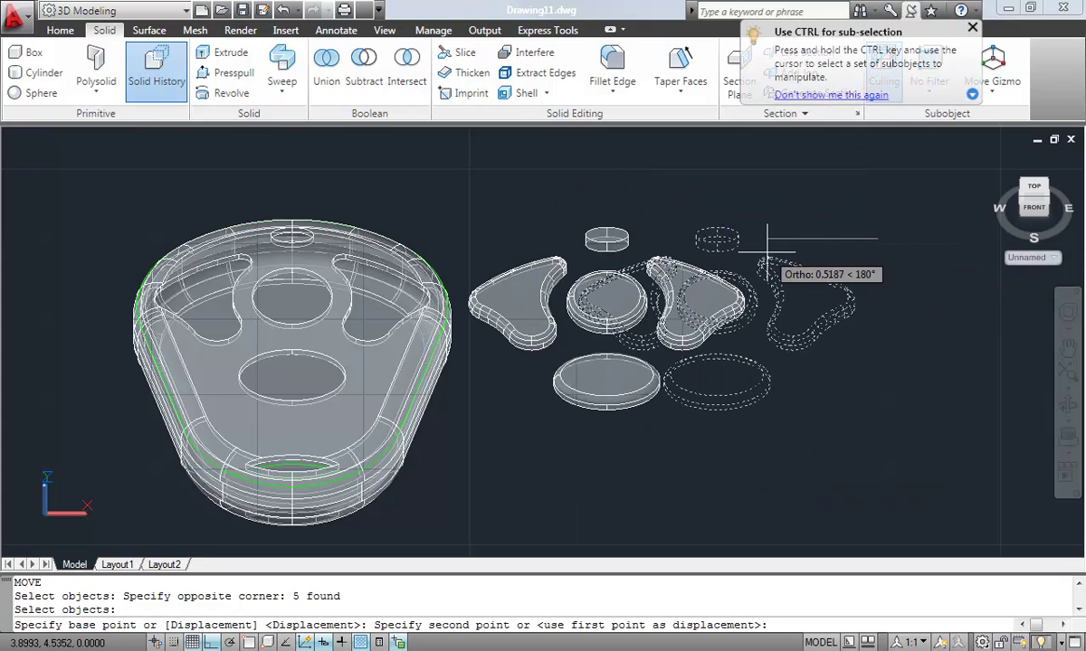
pyautogui.write('2')
pyautogui.press('Return')
pyautogui.press('Escape')
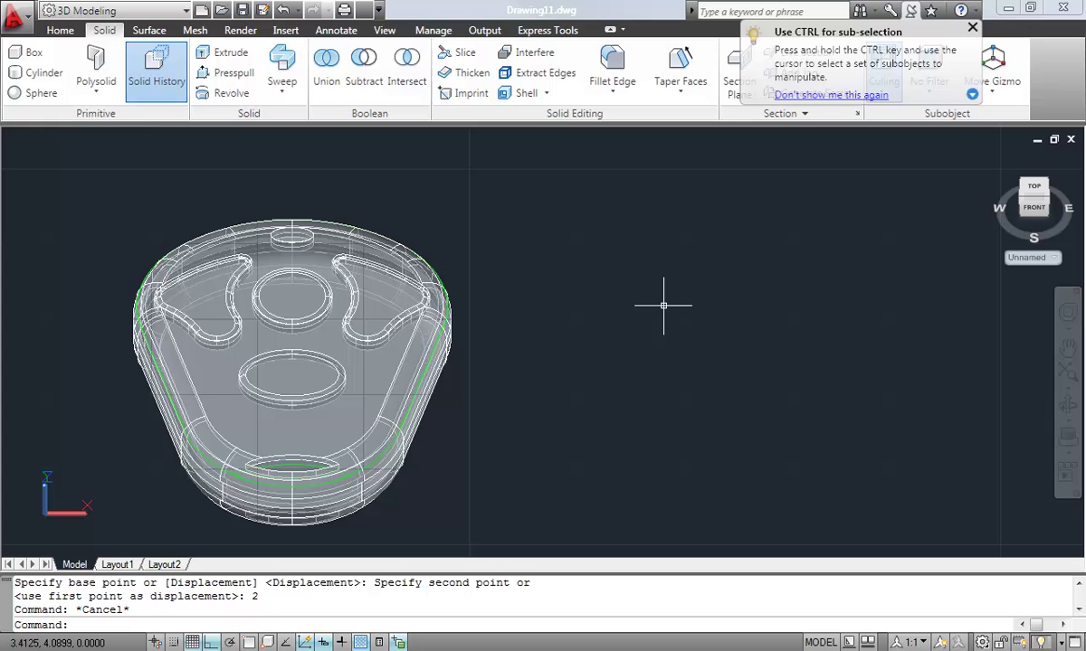
# - Zoom in around the fob to view the seated buttons
pyautogui.write('z')
pyautogui.press('Return')
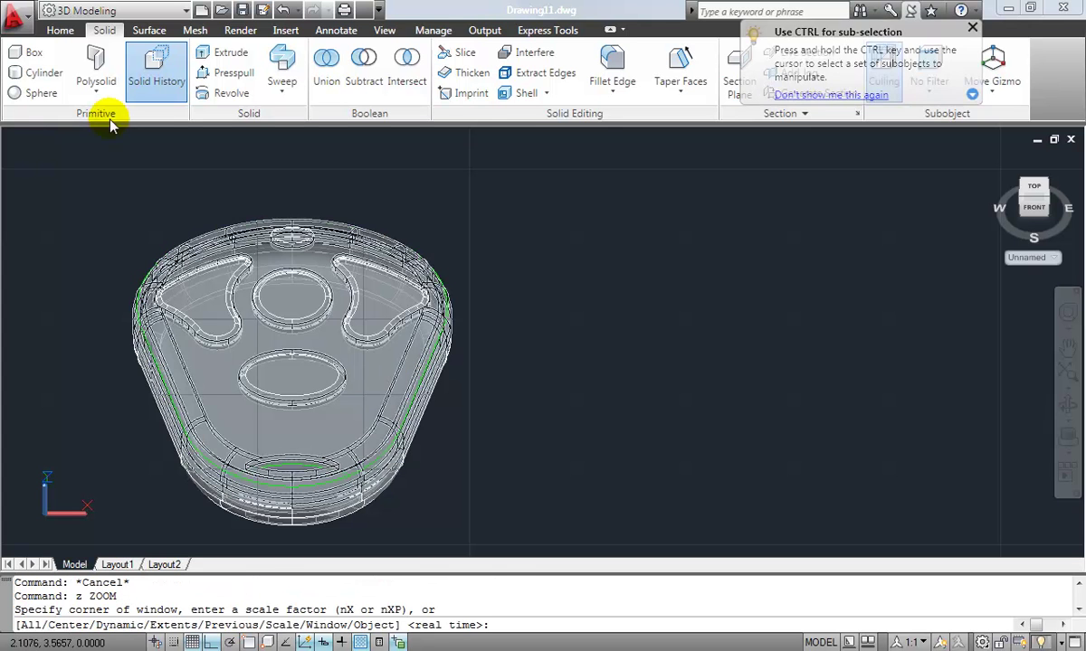
pyautogui.click(88, 187)
pyautogui.click(584, 538)
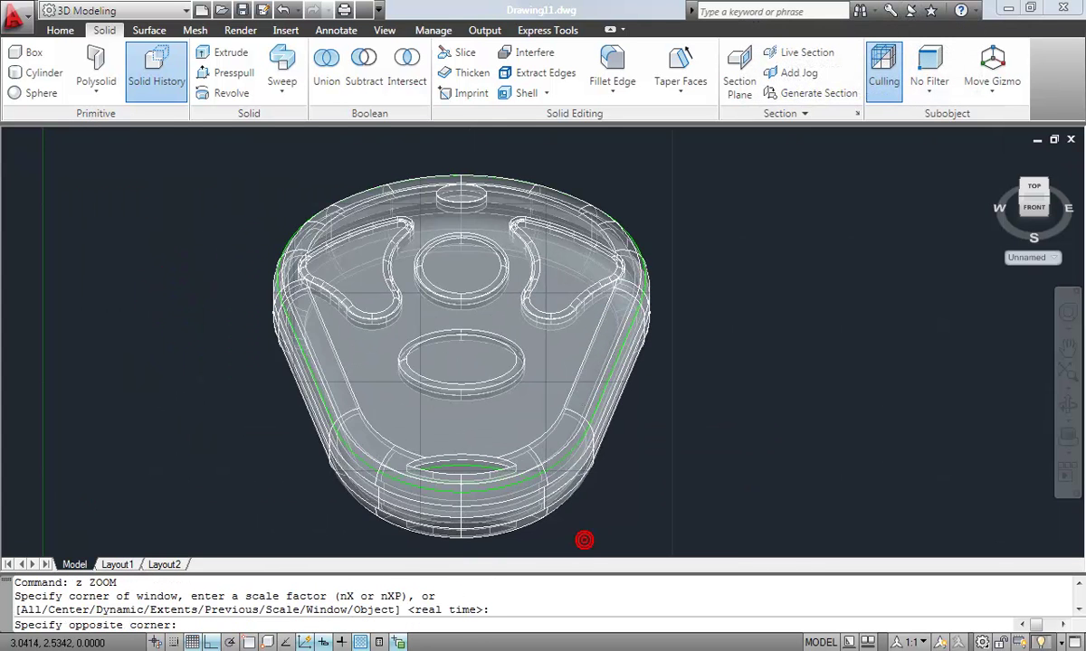